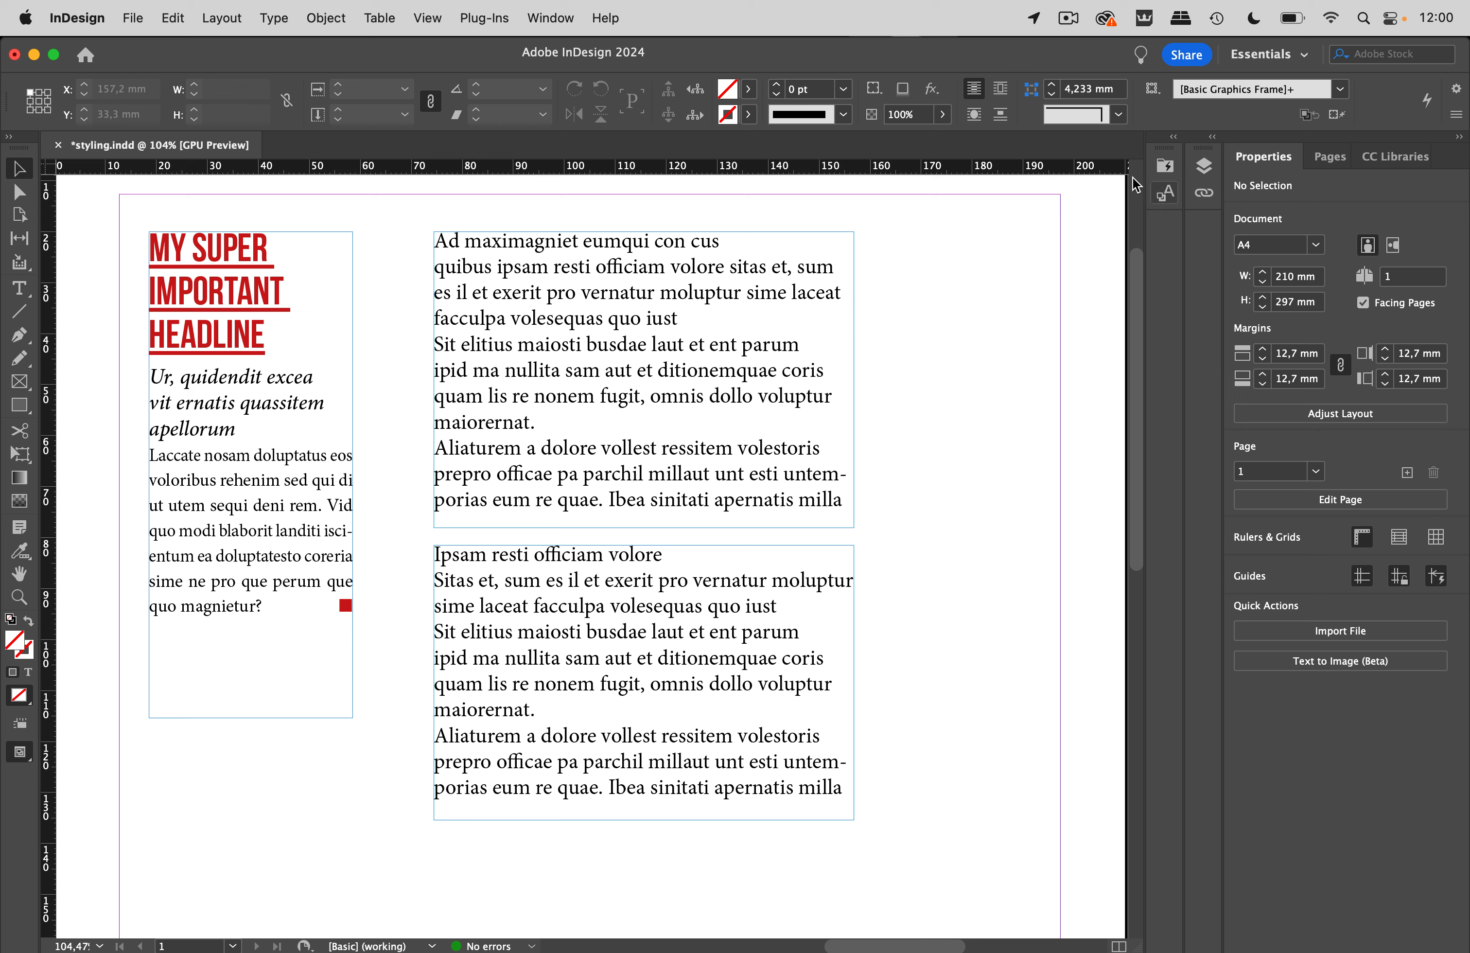
Show the Paragraph Styles panel and dock it below the collapsed Character Styles panel
click(551, 19)
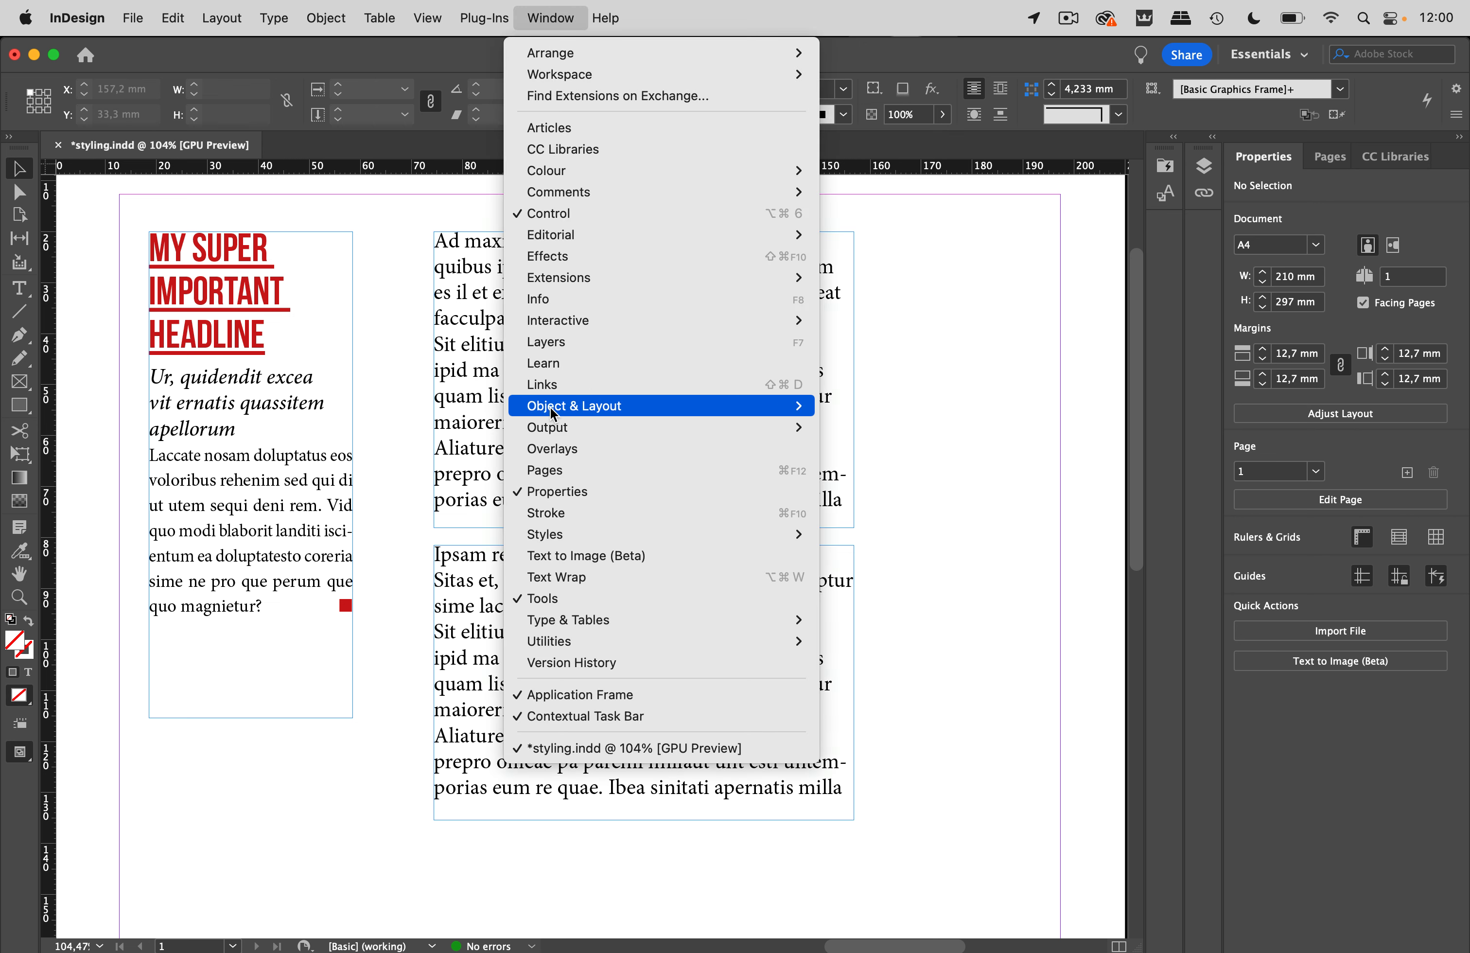
mouse_move(544, 536)
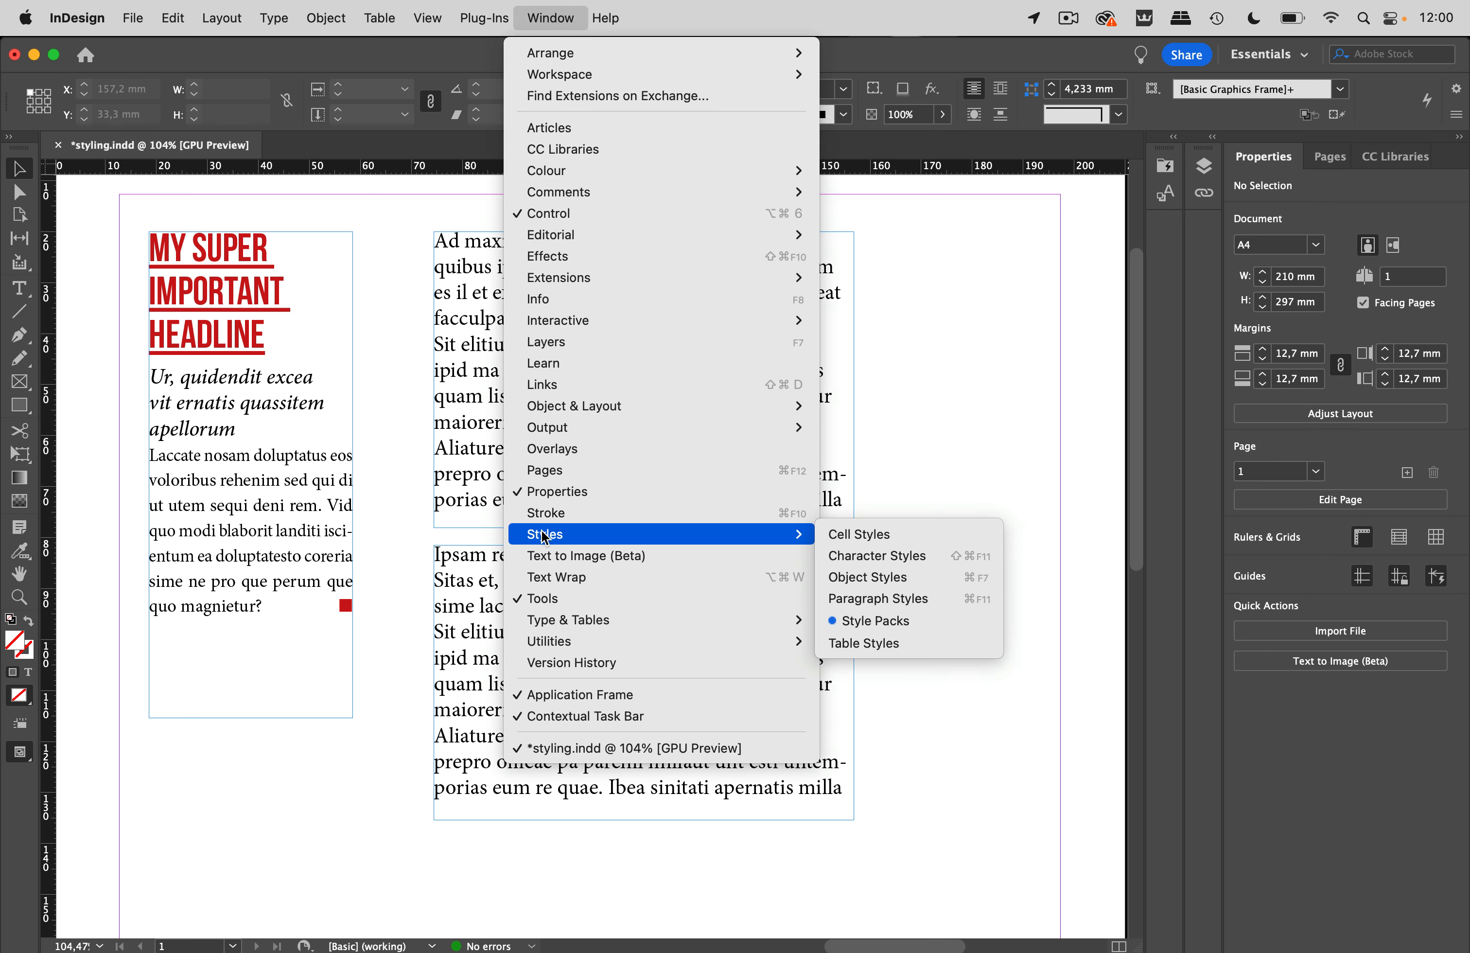
click(899, 600)
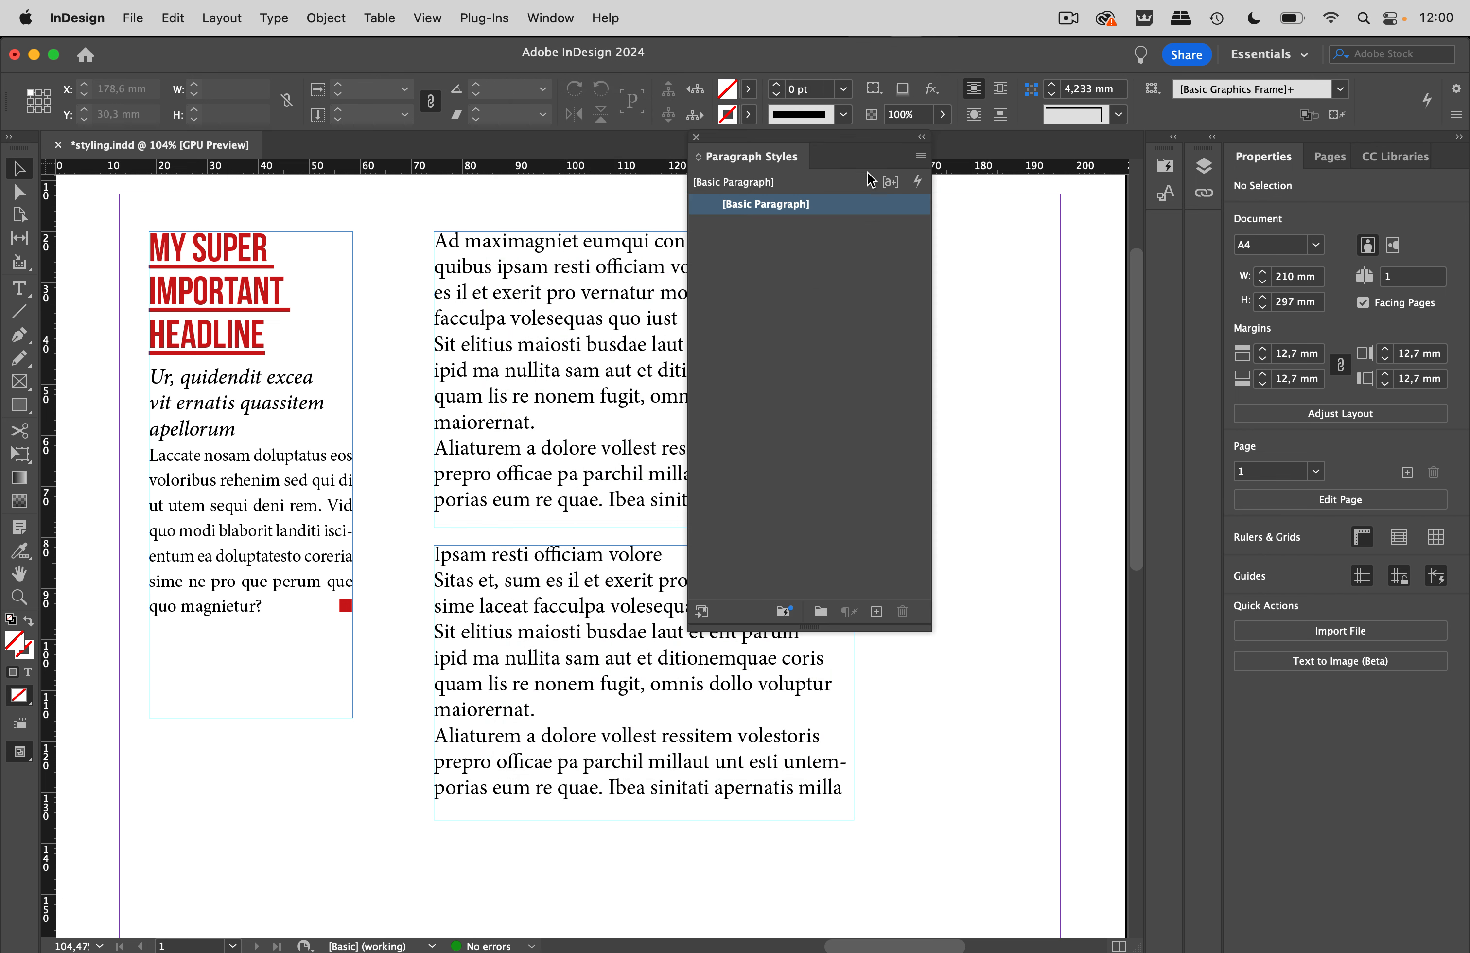
drag(887, 173, 1163, 231)
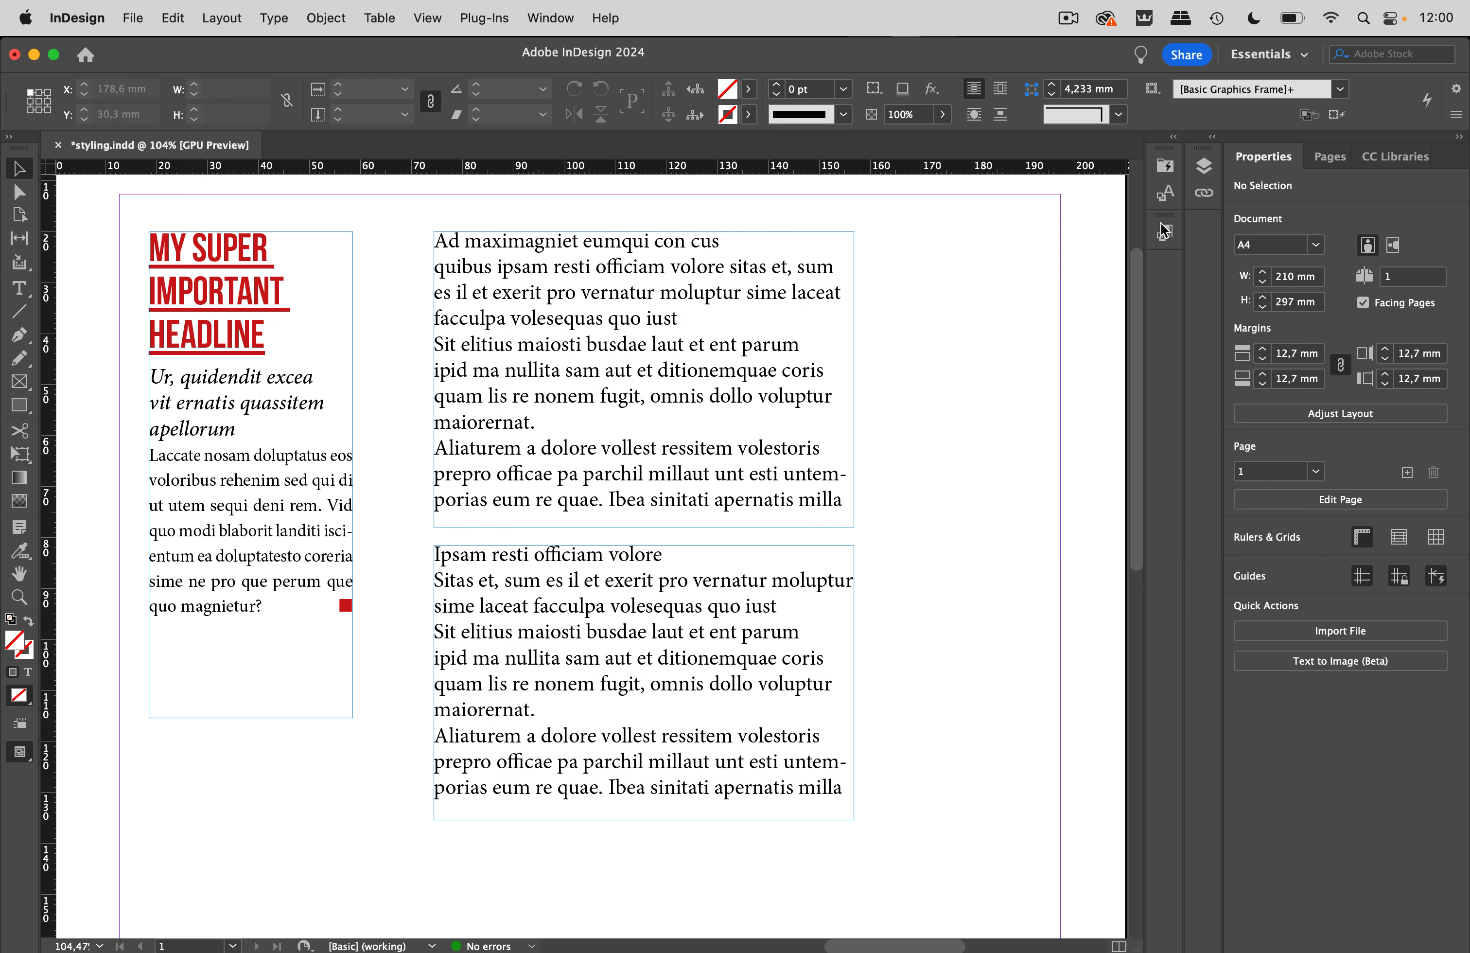
Create a character style named Red from the red square glyph at the end of the body text, keeping its C=15 M=100 Y=100 K=0 colour
double_click(345, 606)
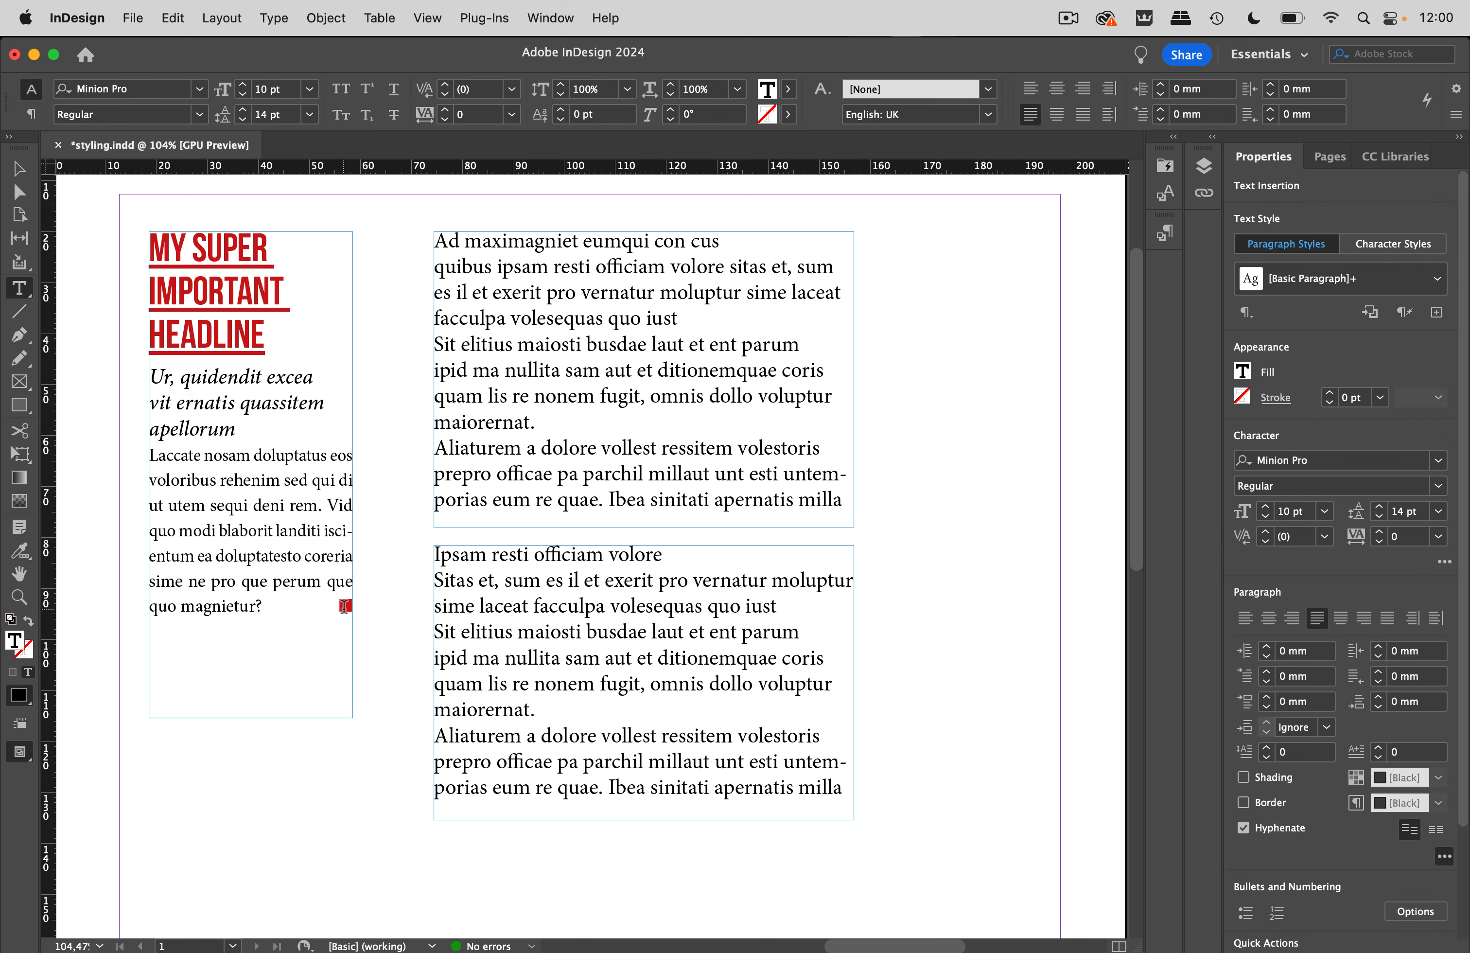
double_click(344, 606)
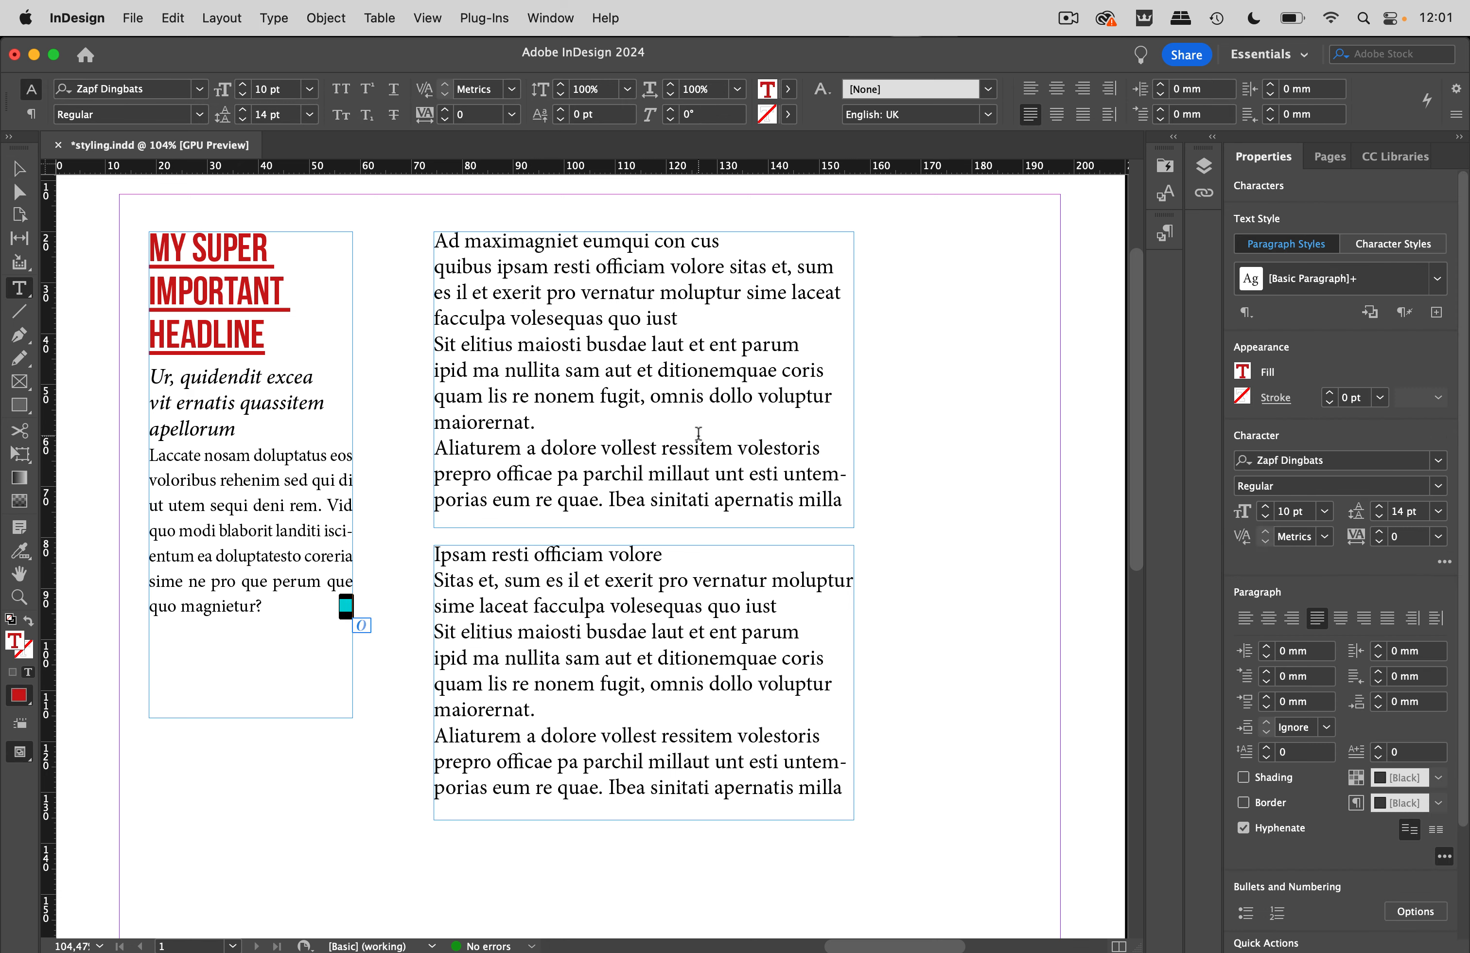
click(1164, 197)
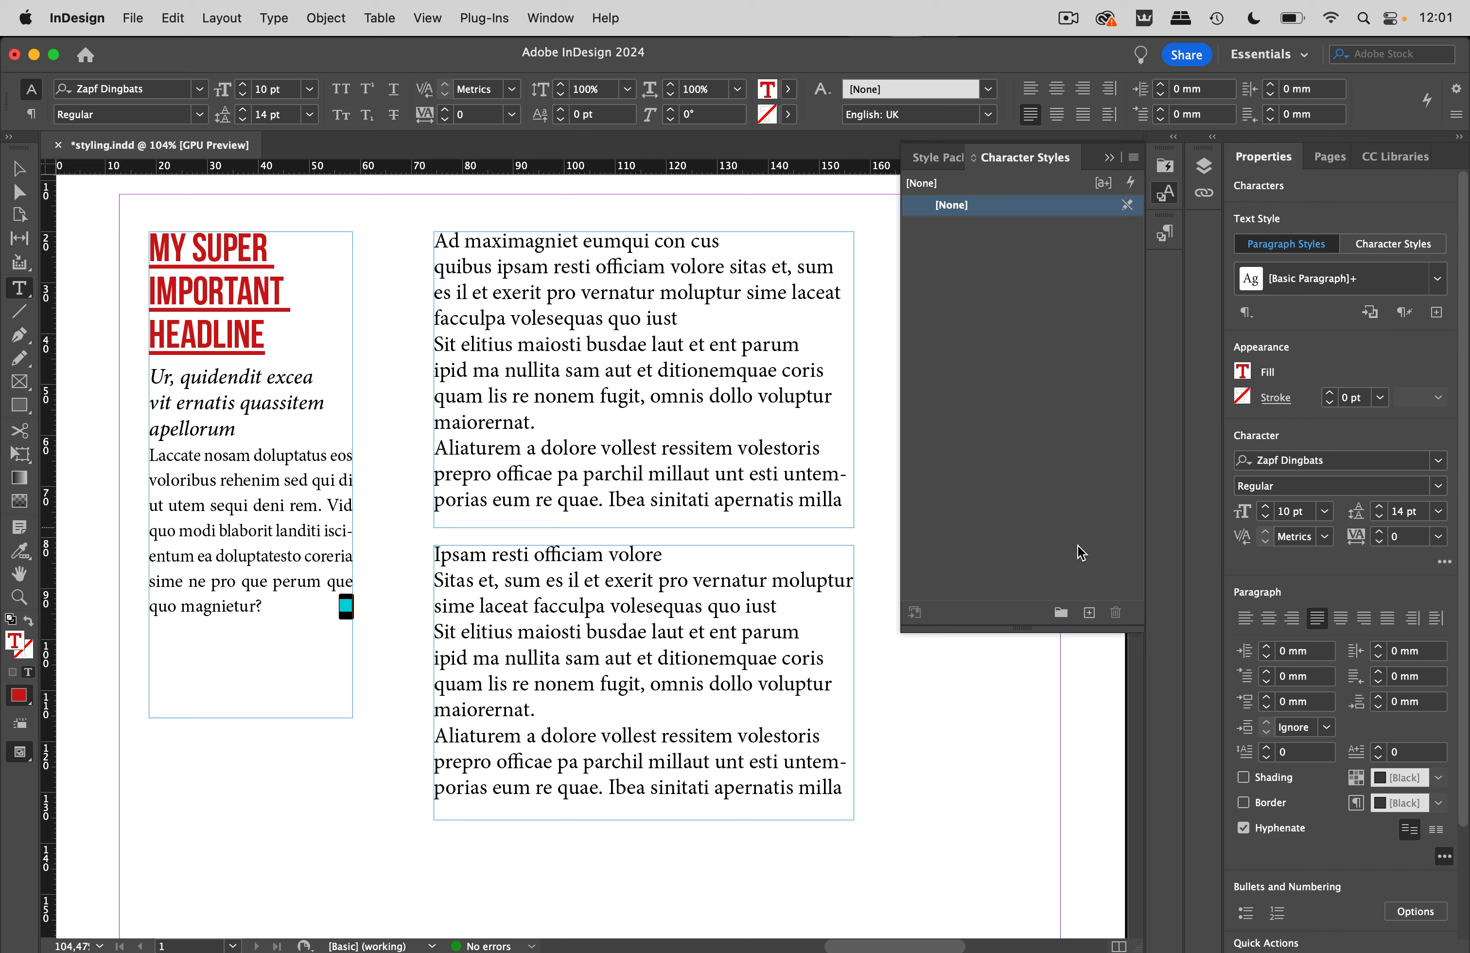
click(1133, 157)
click(1161, 172)
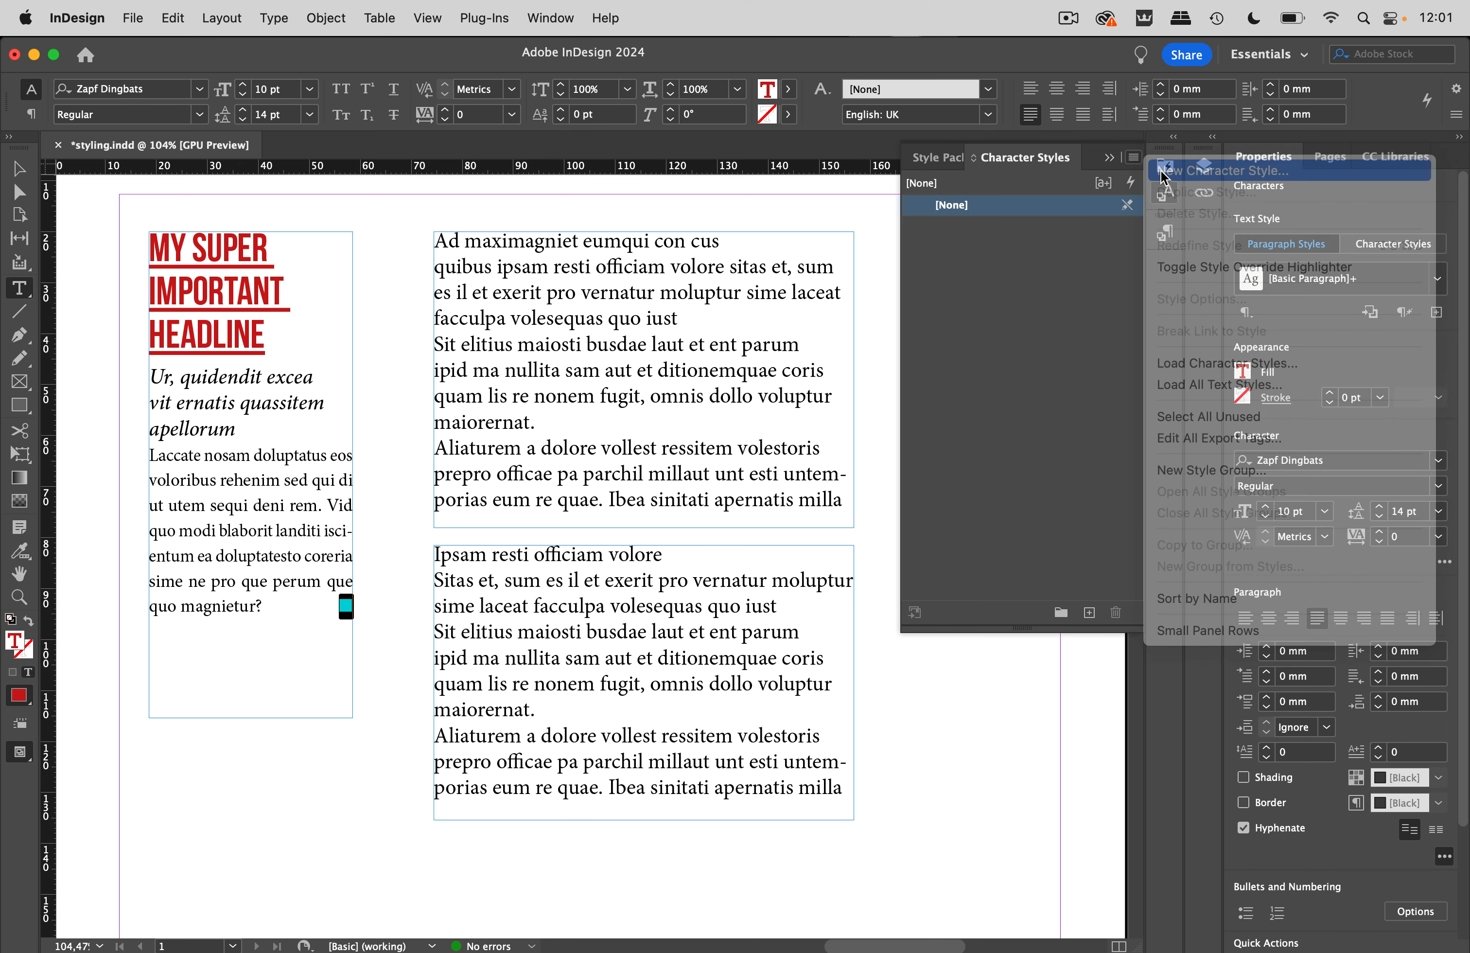
text(Red)
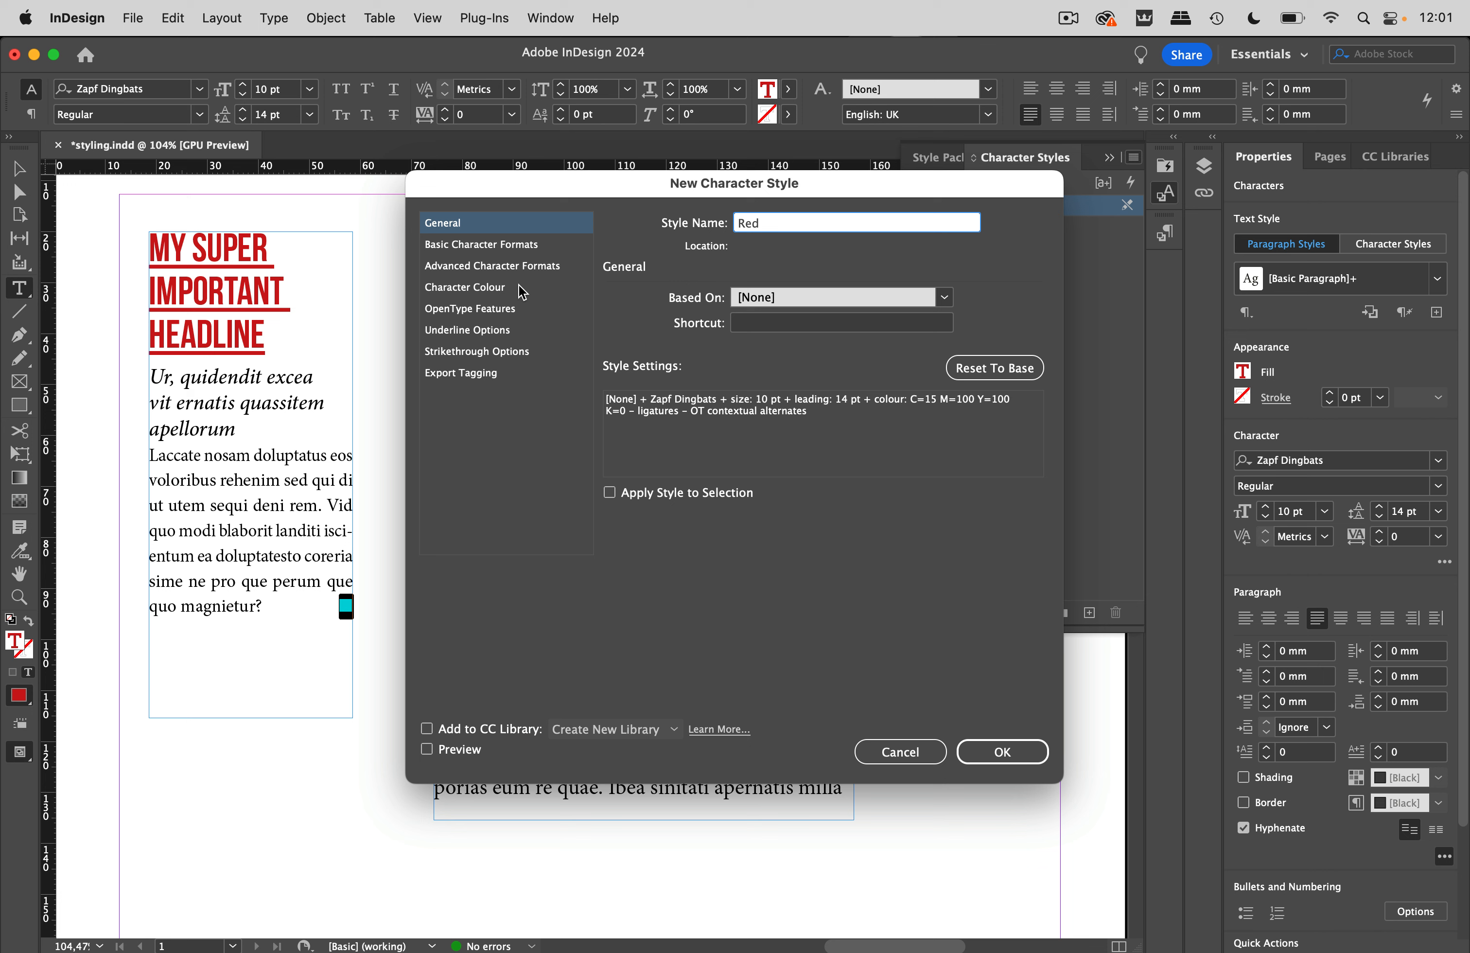
click(500, 296)
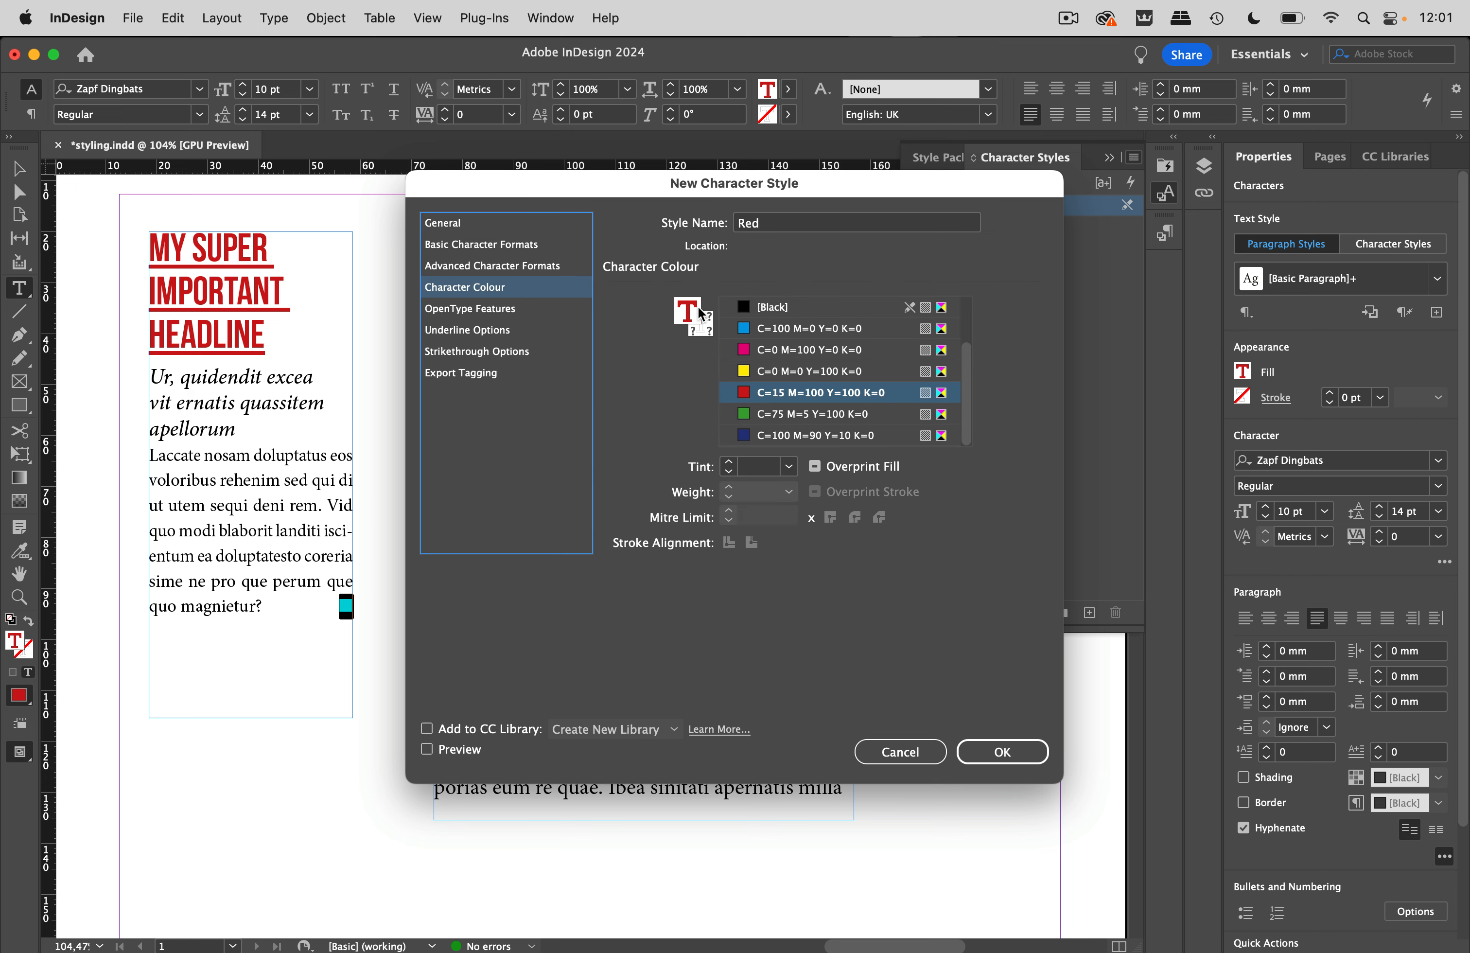
click(1002, 751)
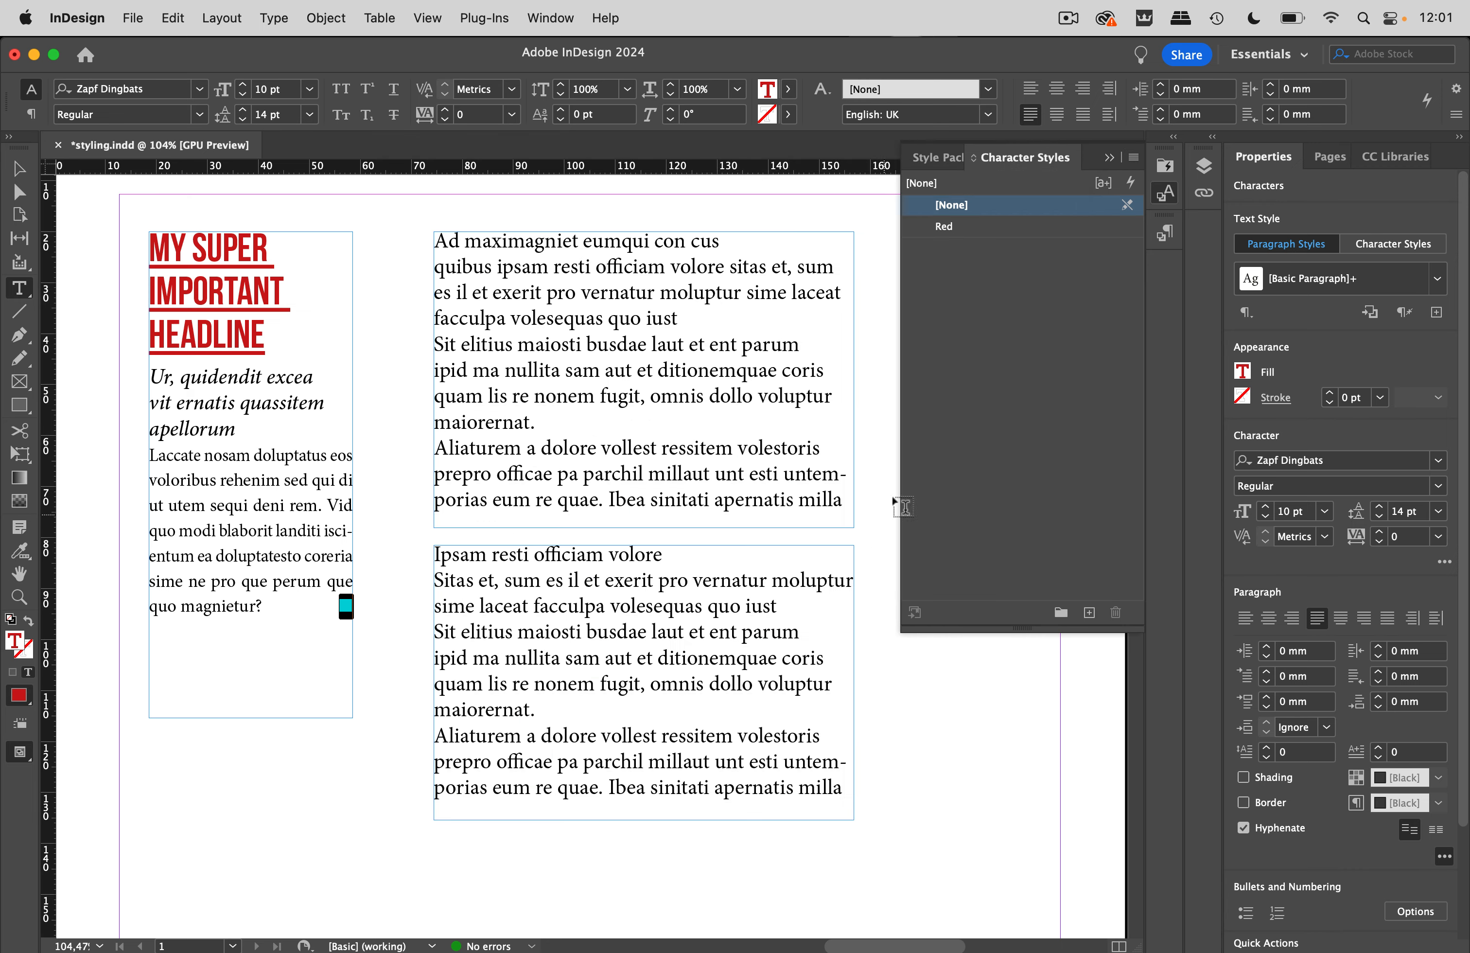
click(1111, 159)
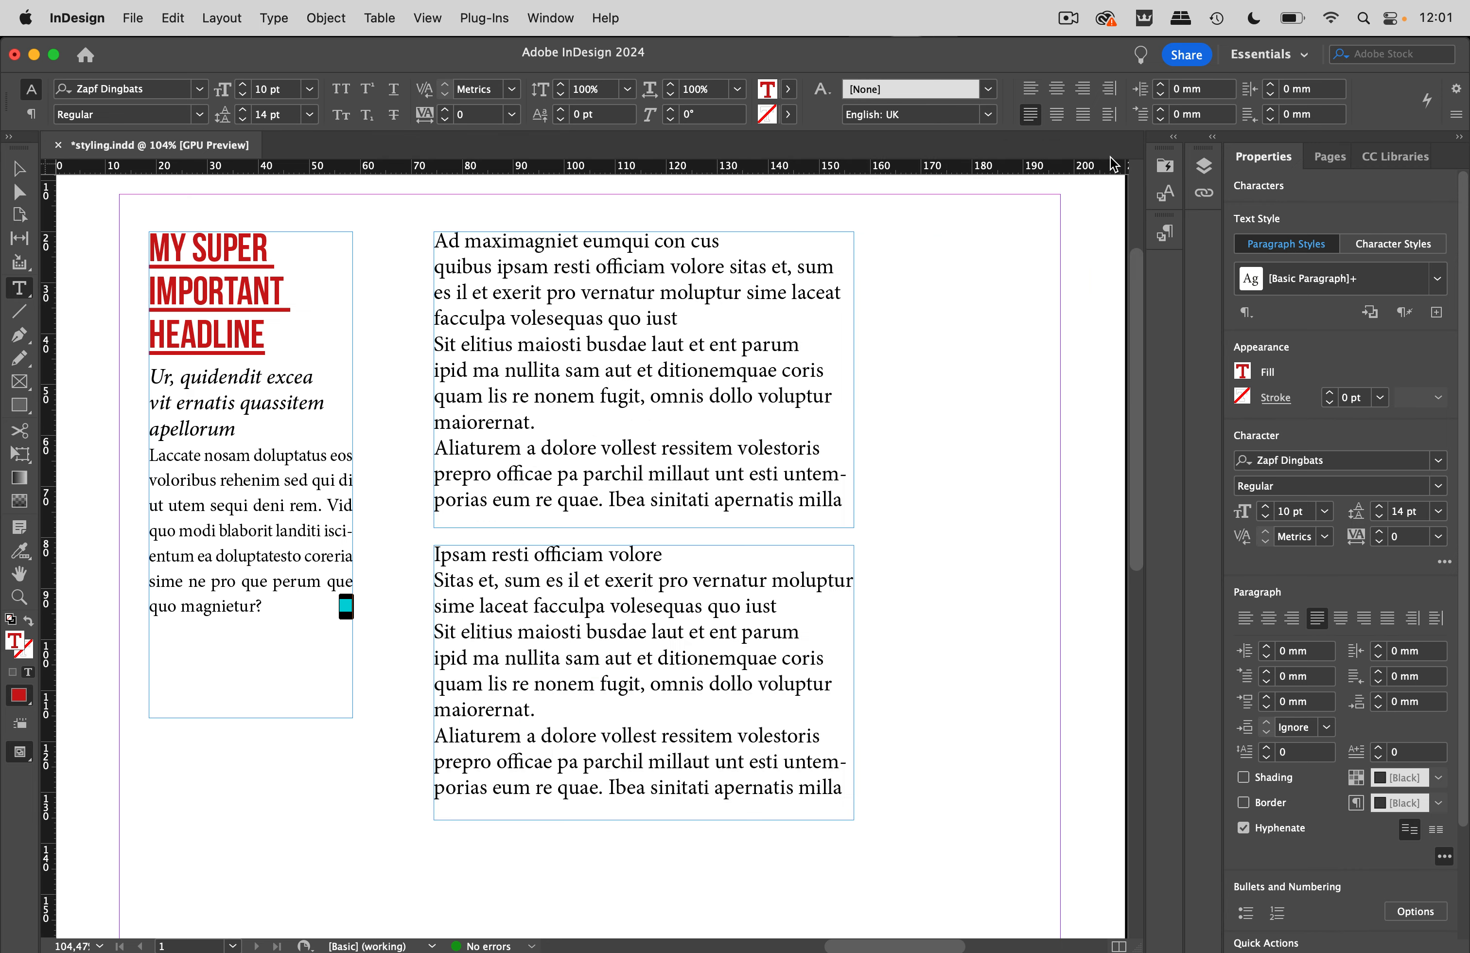
Create a paragraph style named H1 from the red headline, checking its character formats and underline options
click(208, 288)
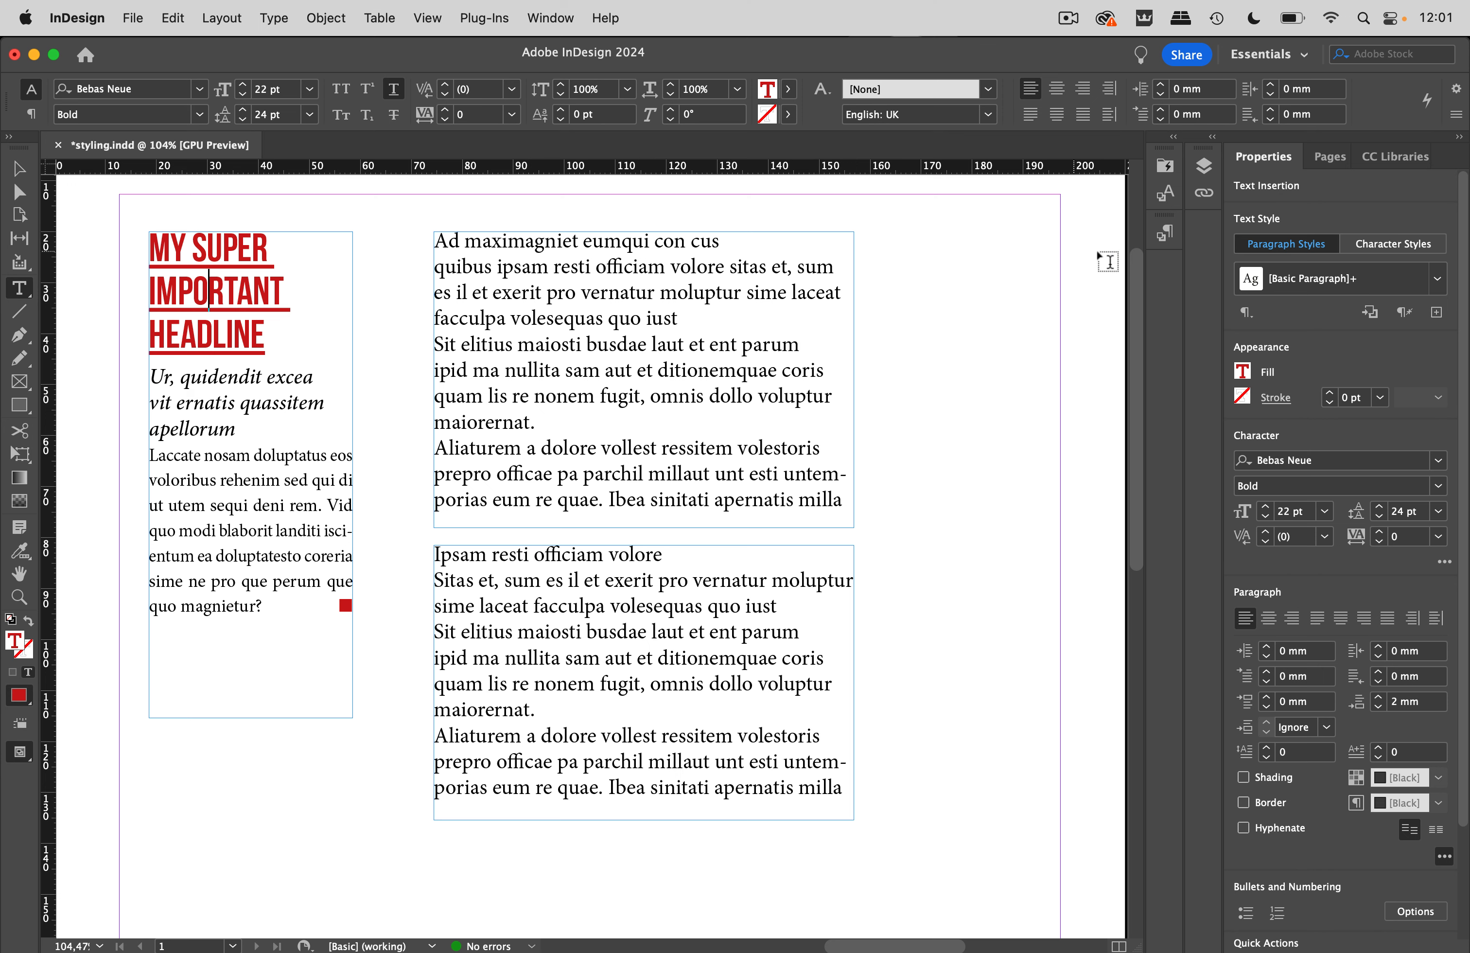
click(1161, 236)
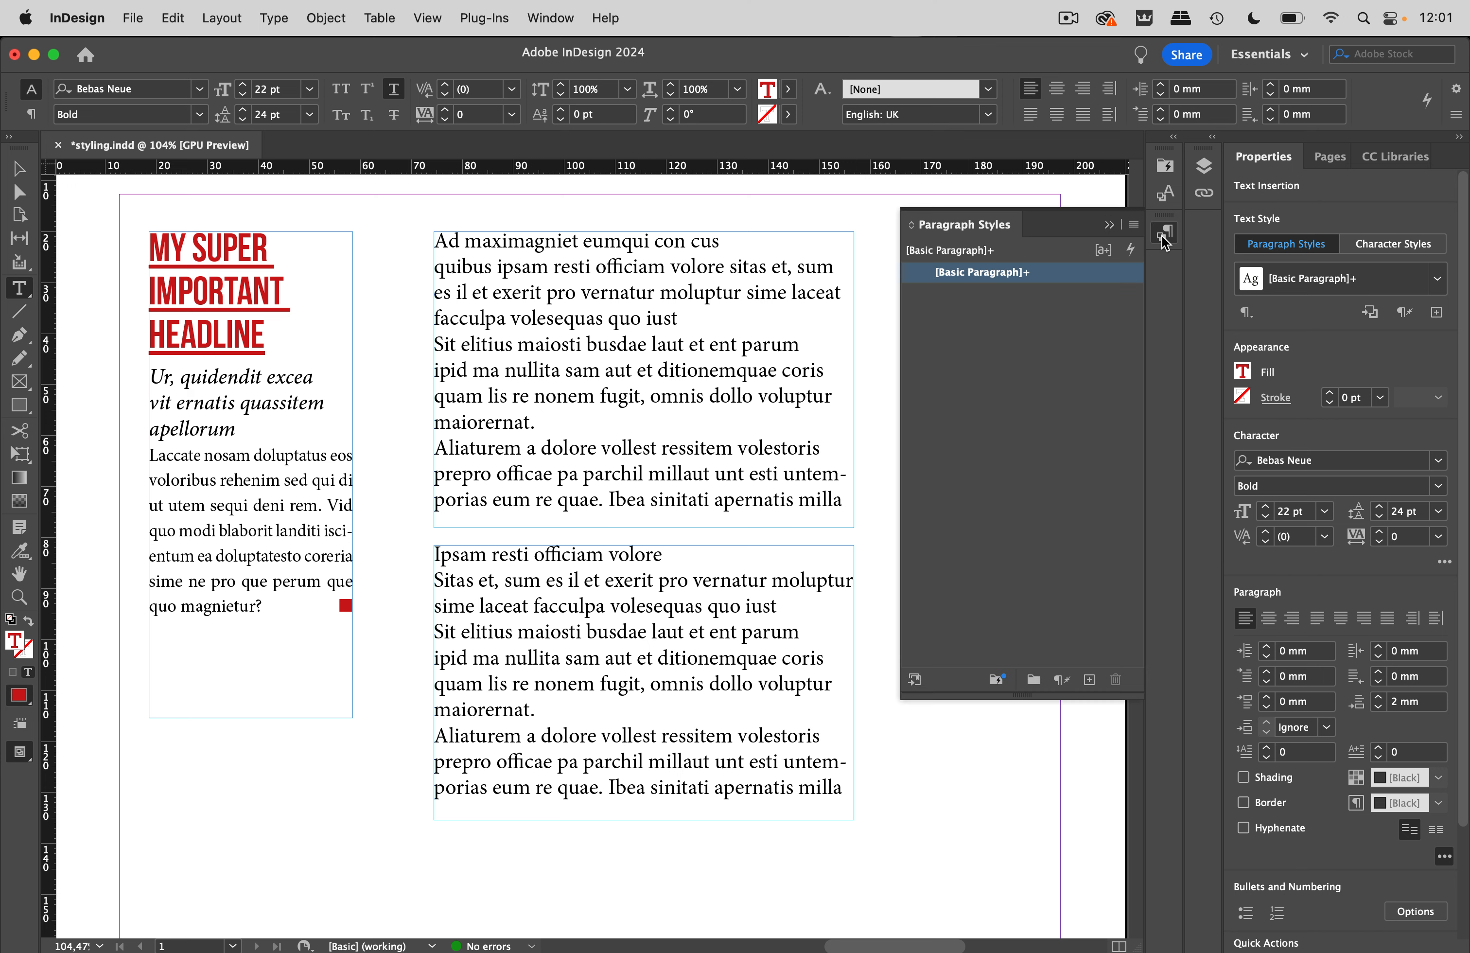
click(1133, 226)
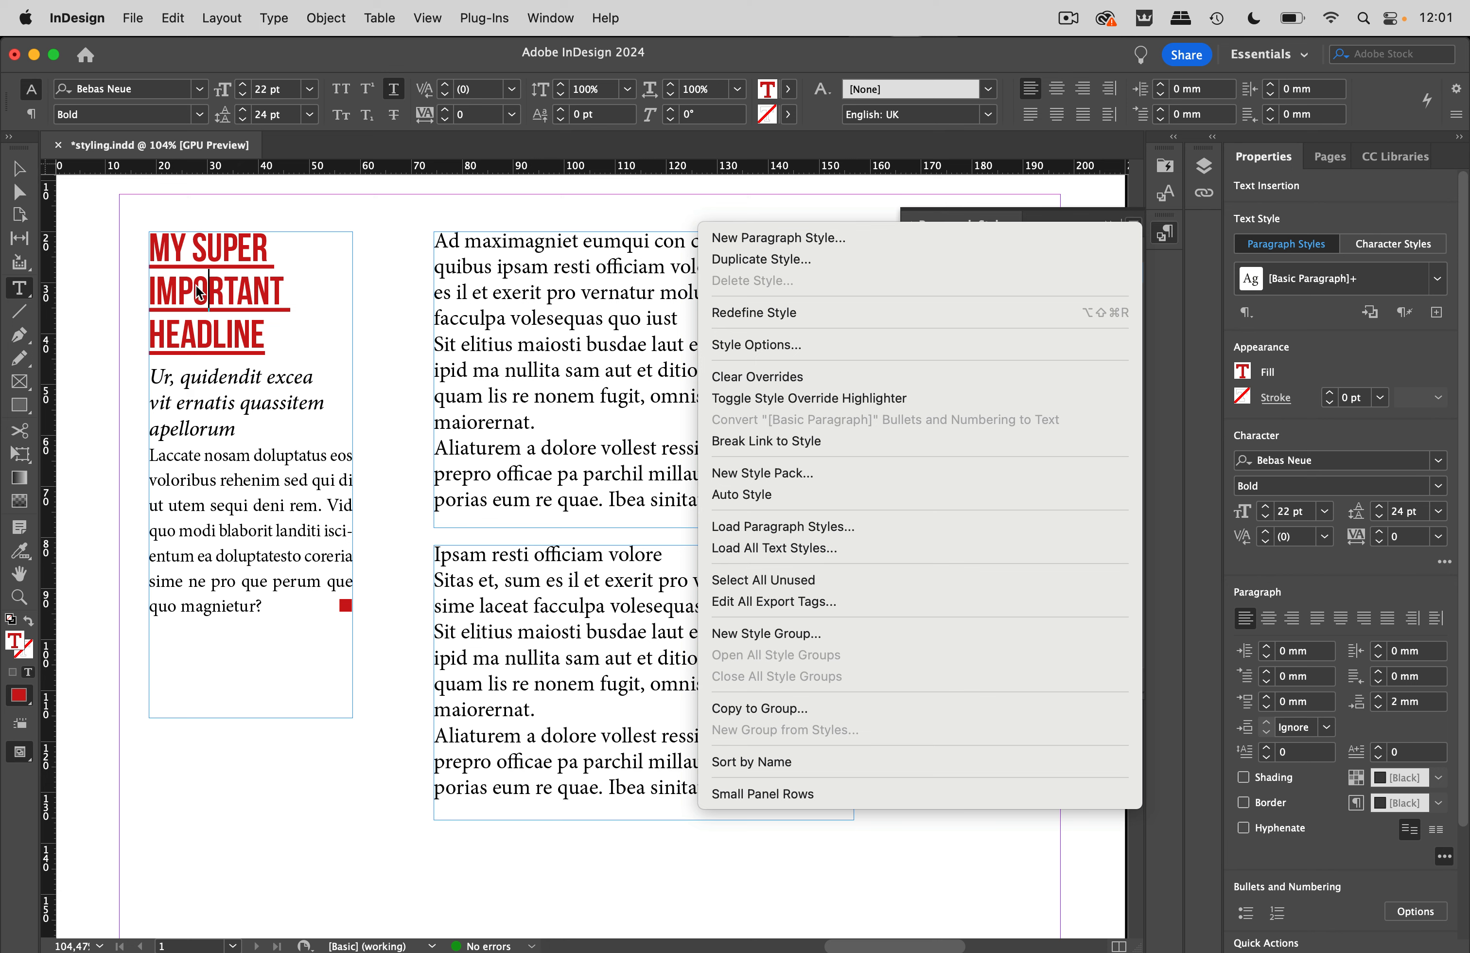
click(825, 238)
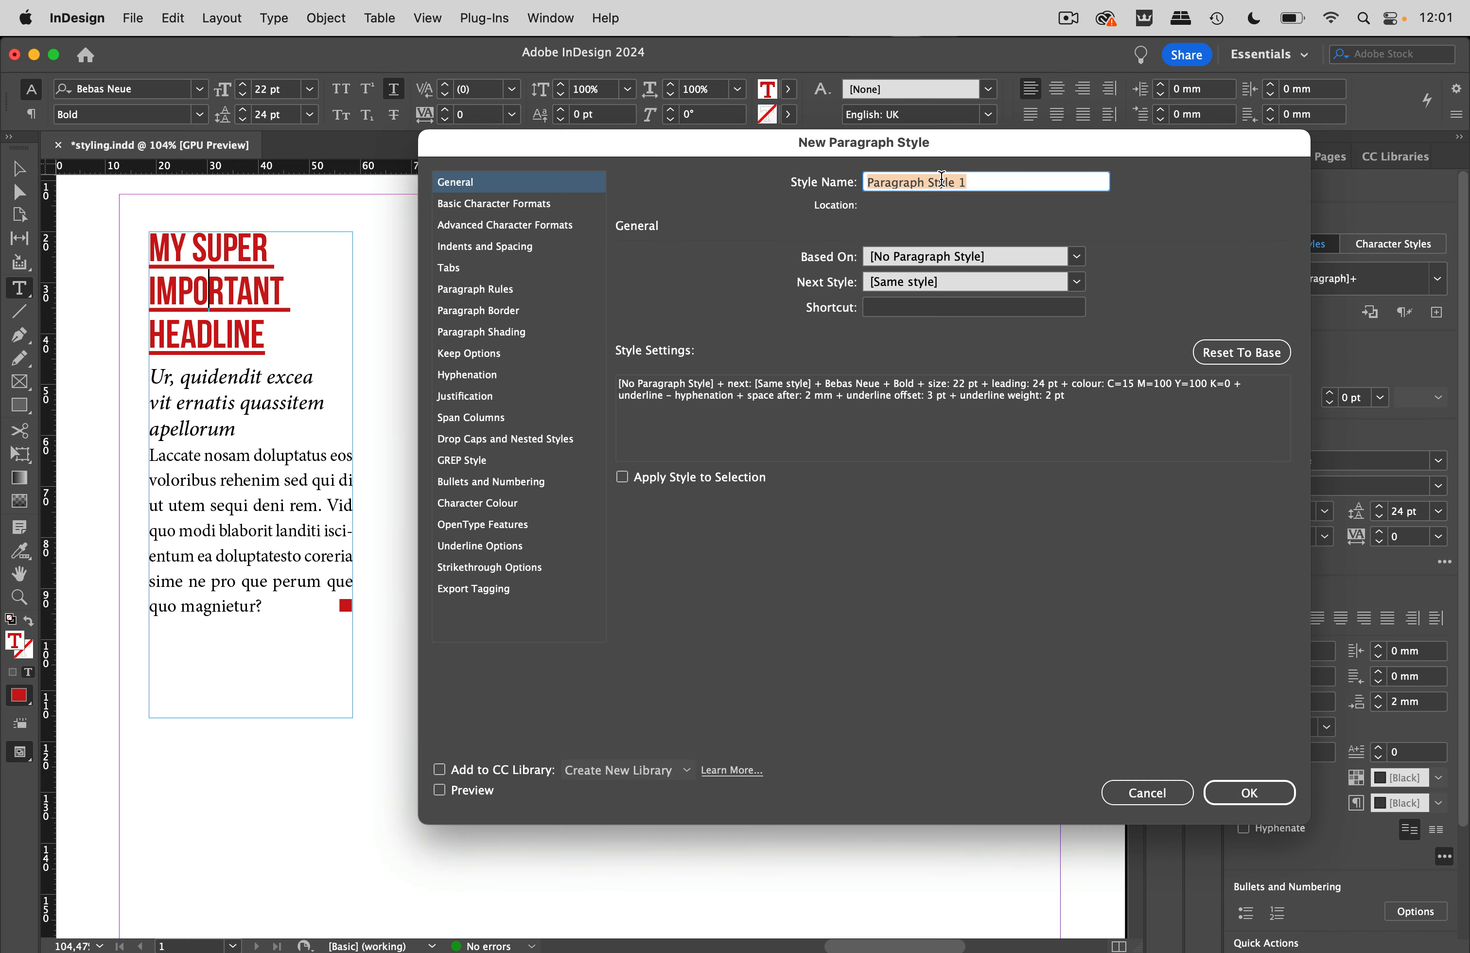
text(H1)
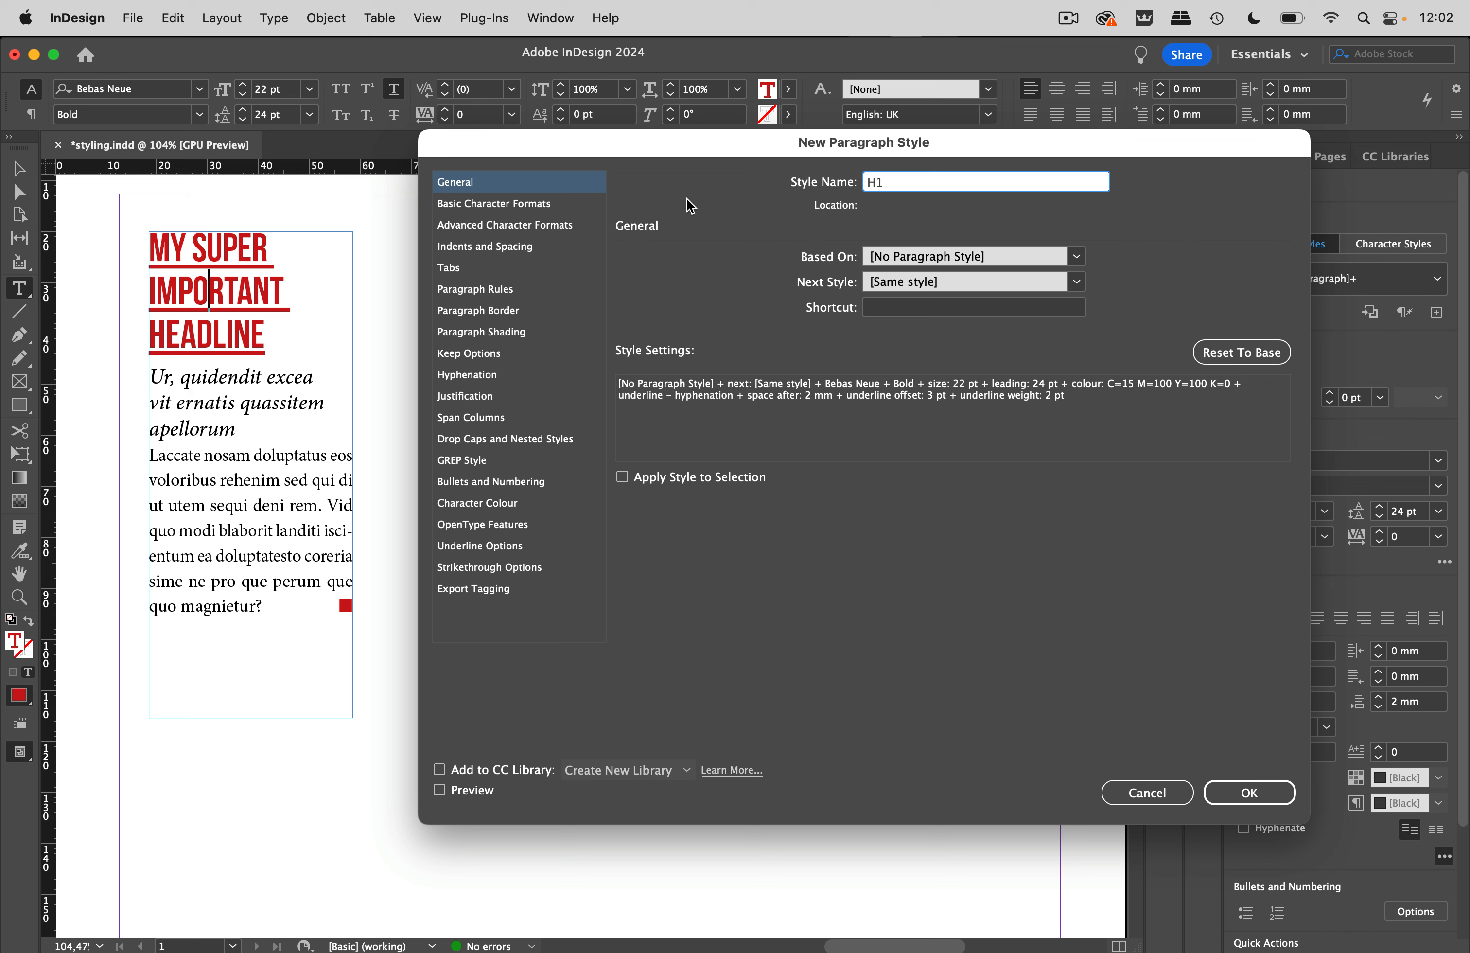
click(551, 204)
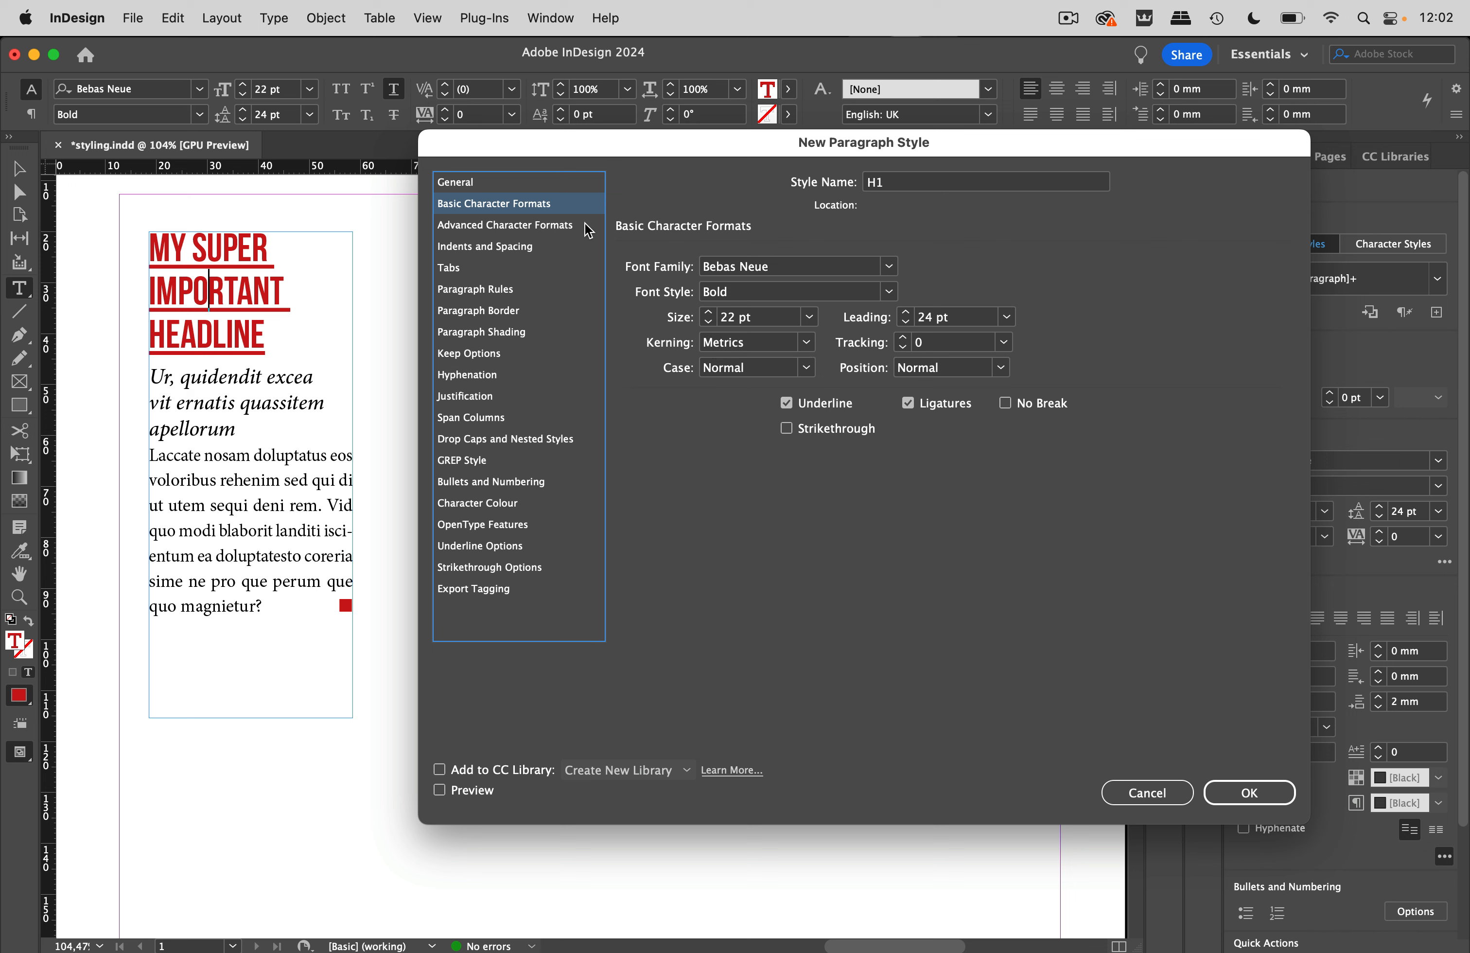
click(530, 229)
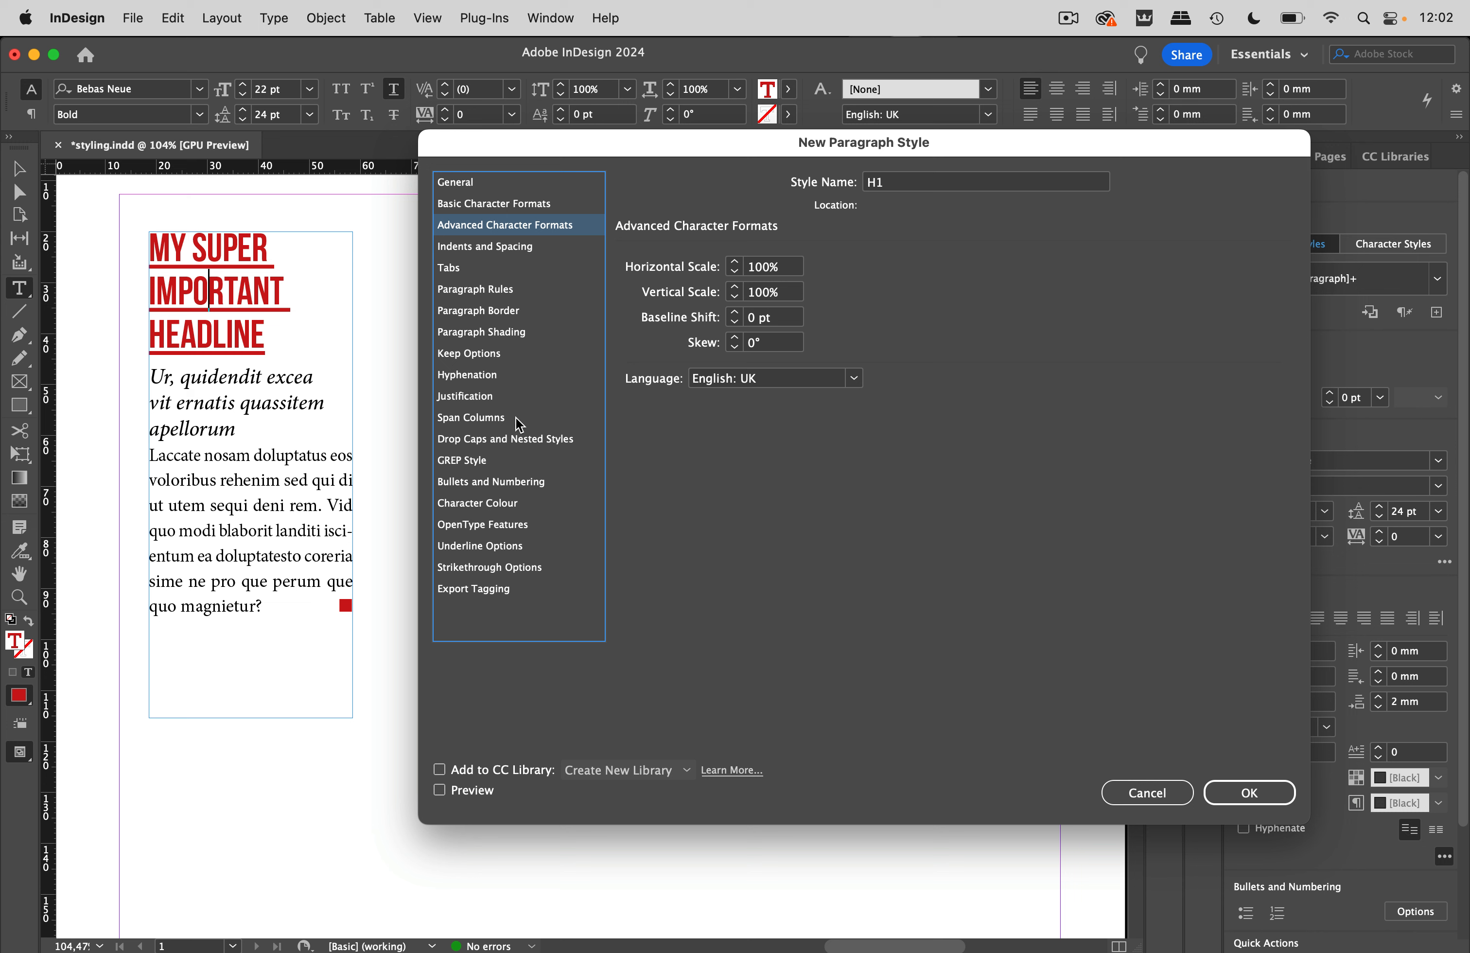
click(521, 545)
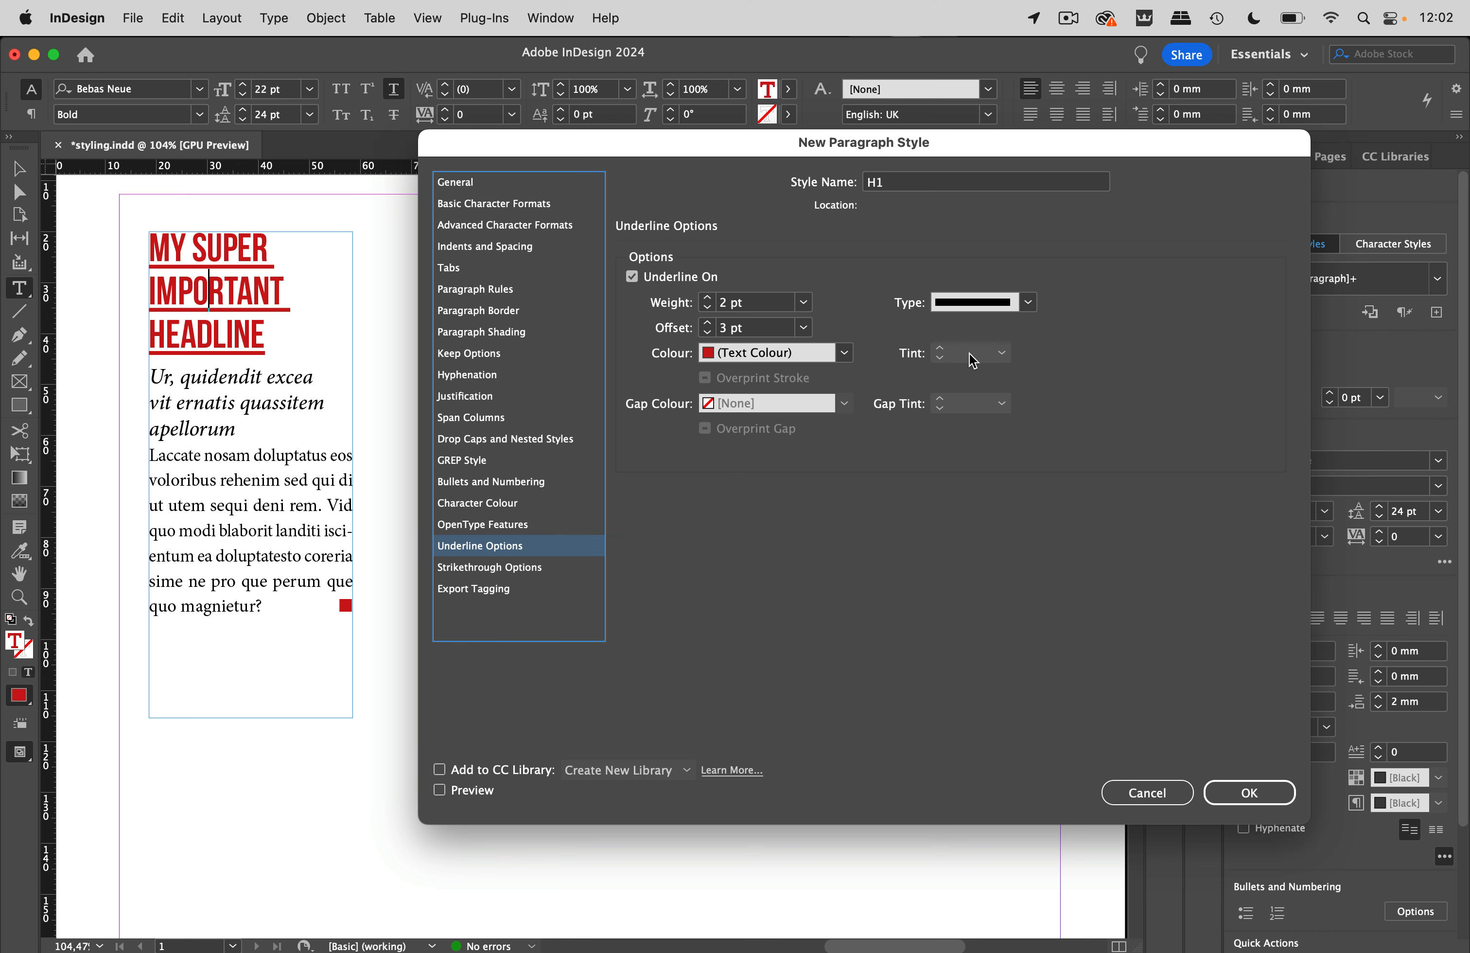
click(1246, 781)
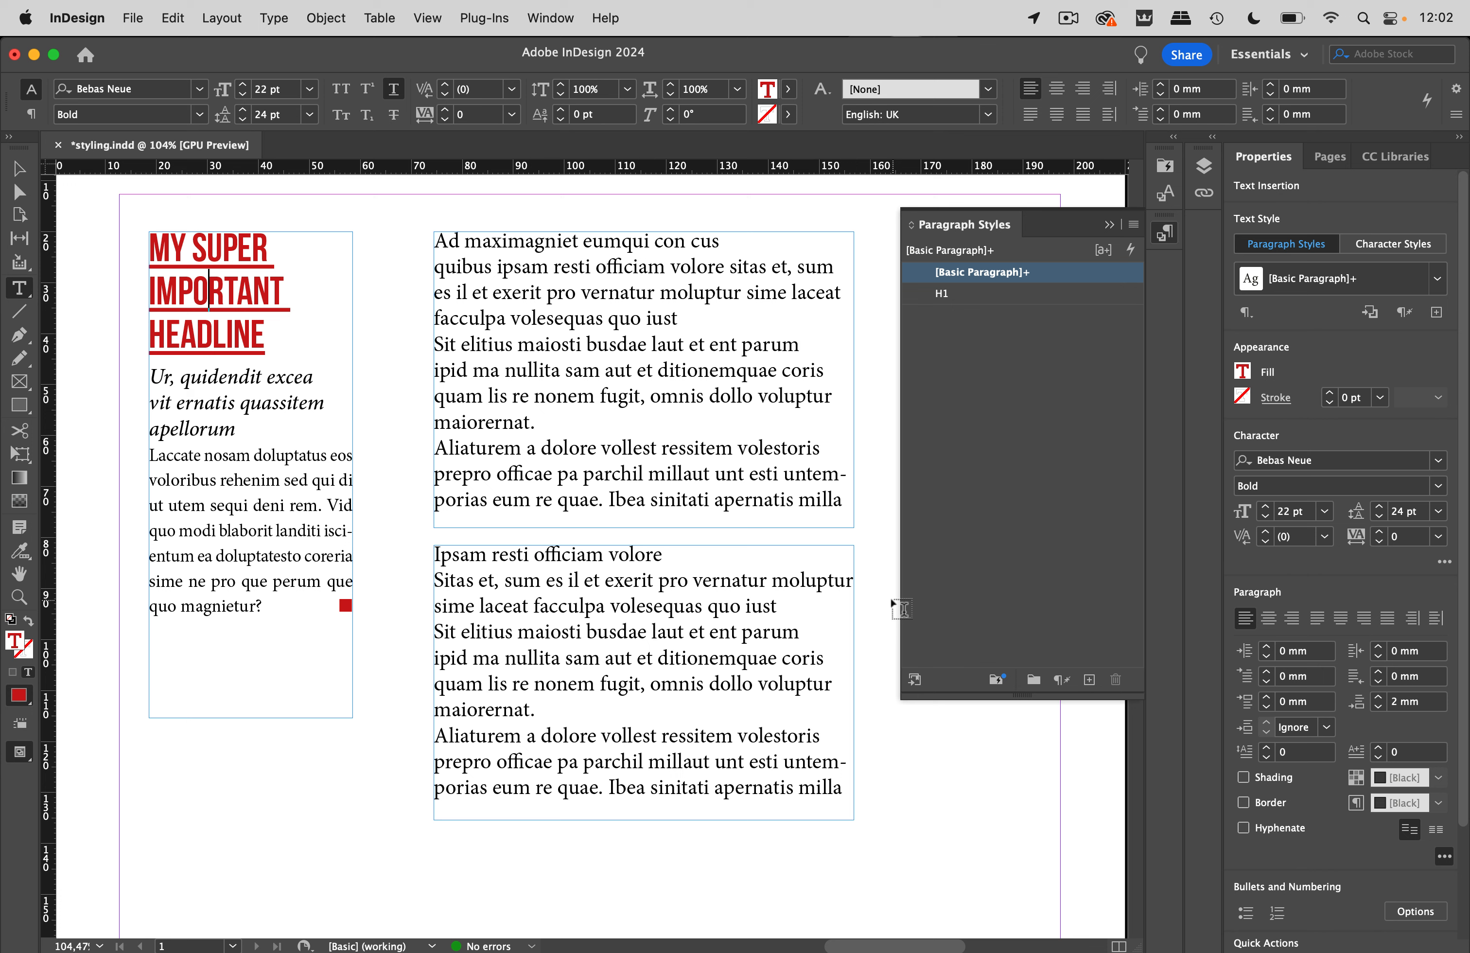
Create a paragraph style named H2 from the italic subheading below the headline
click(246, 401)
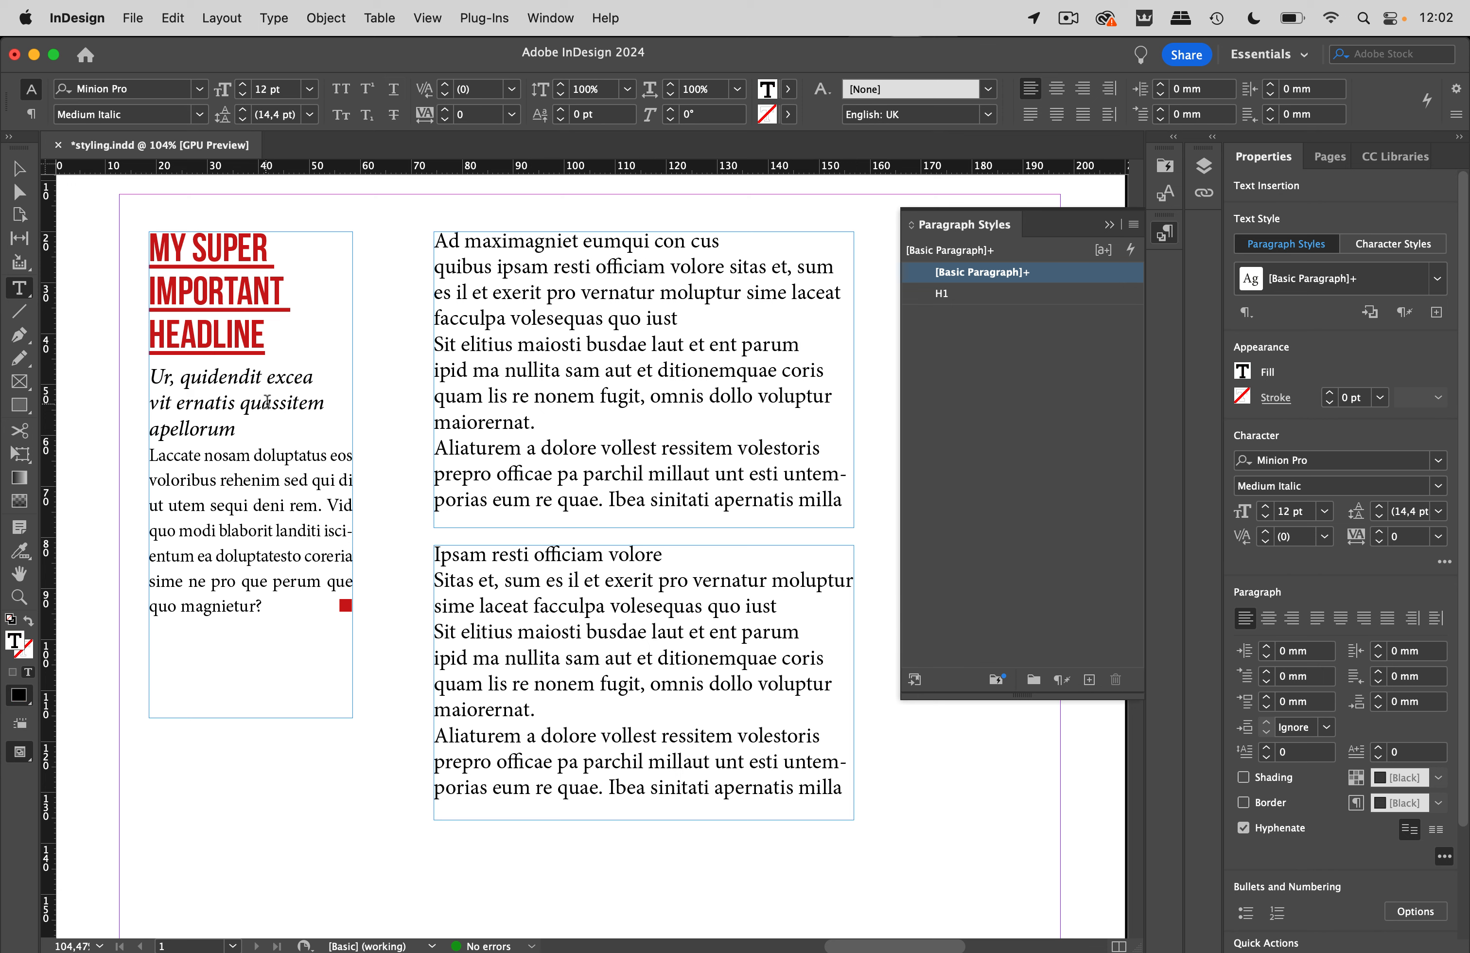
click(1134, 226)
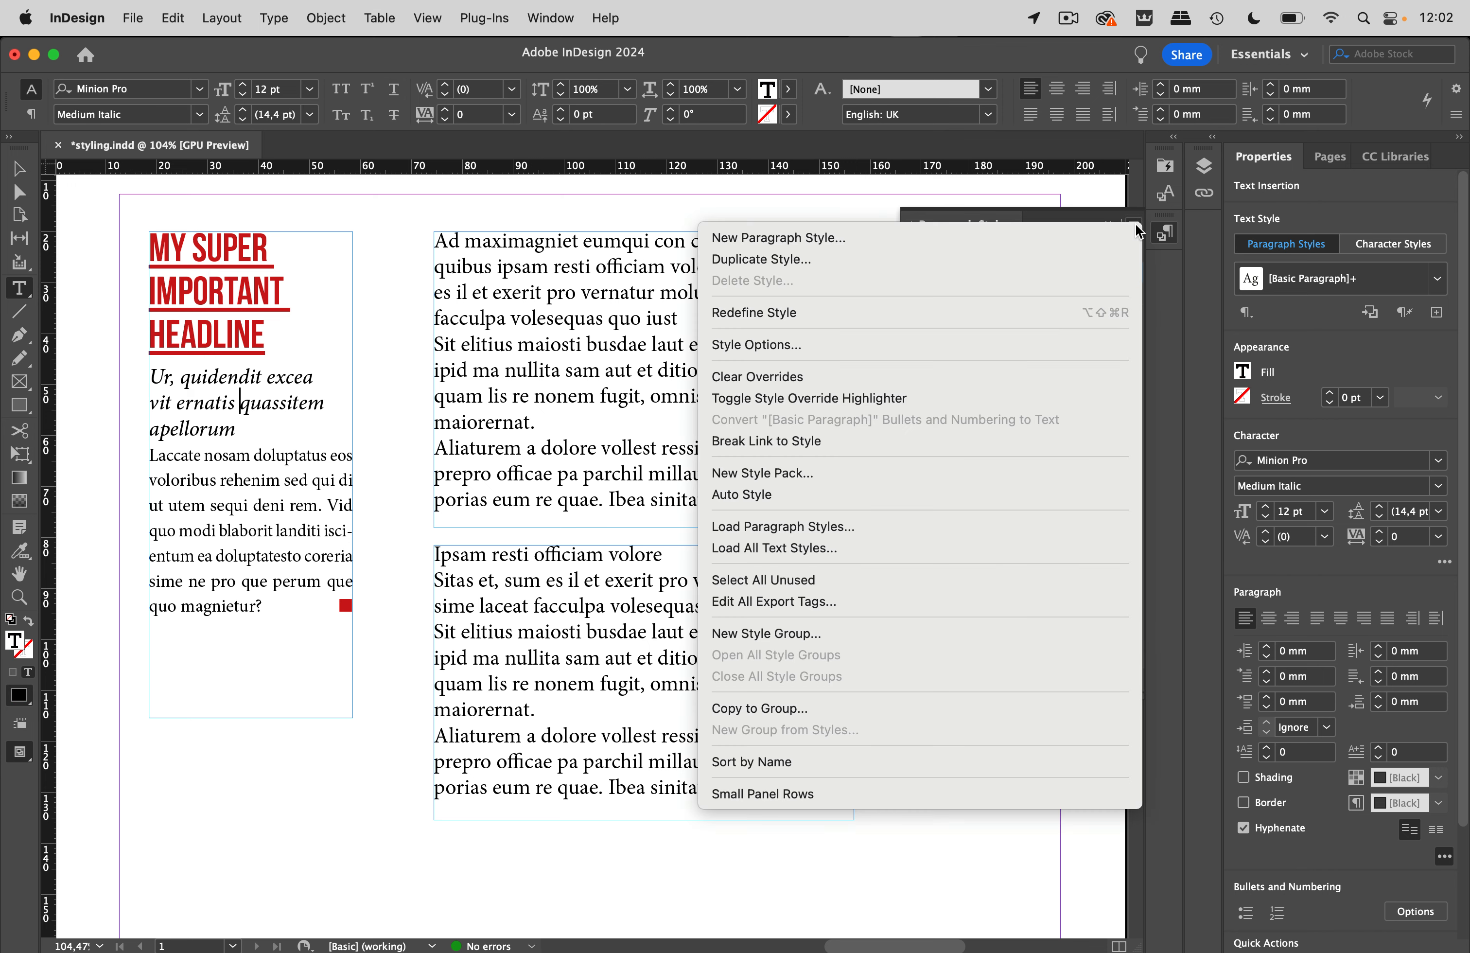
click(971, 238)
text(H2)
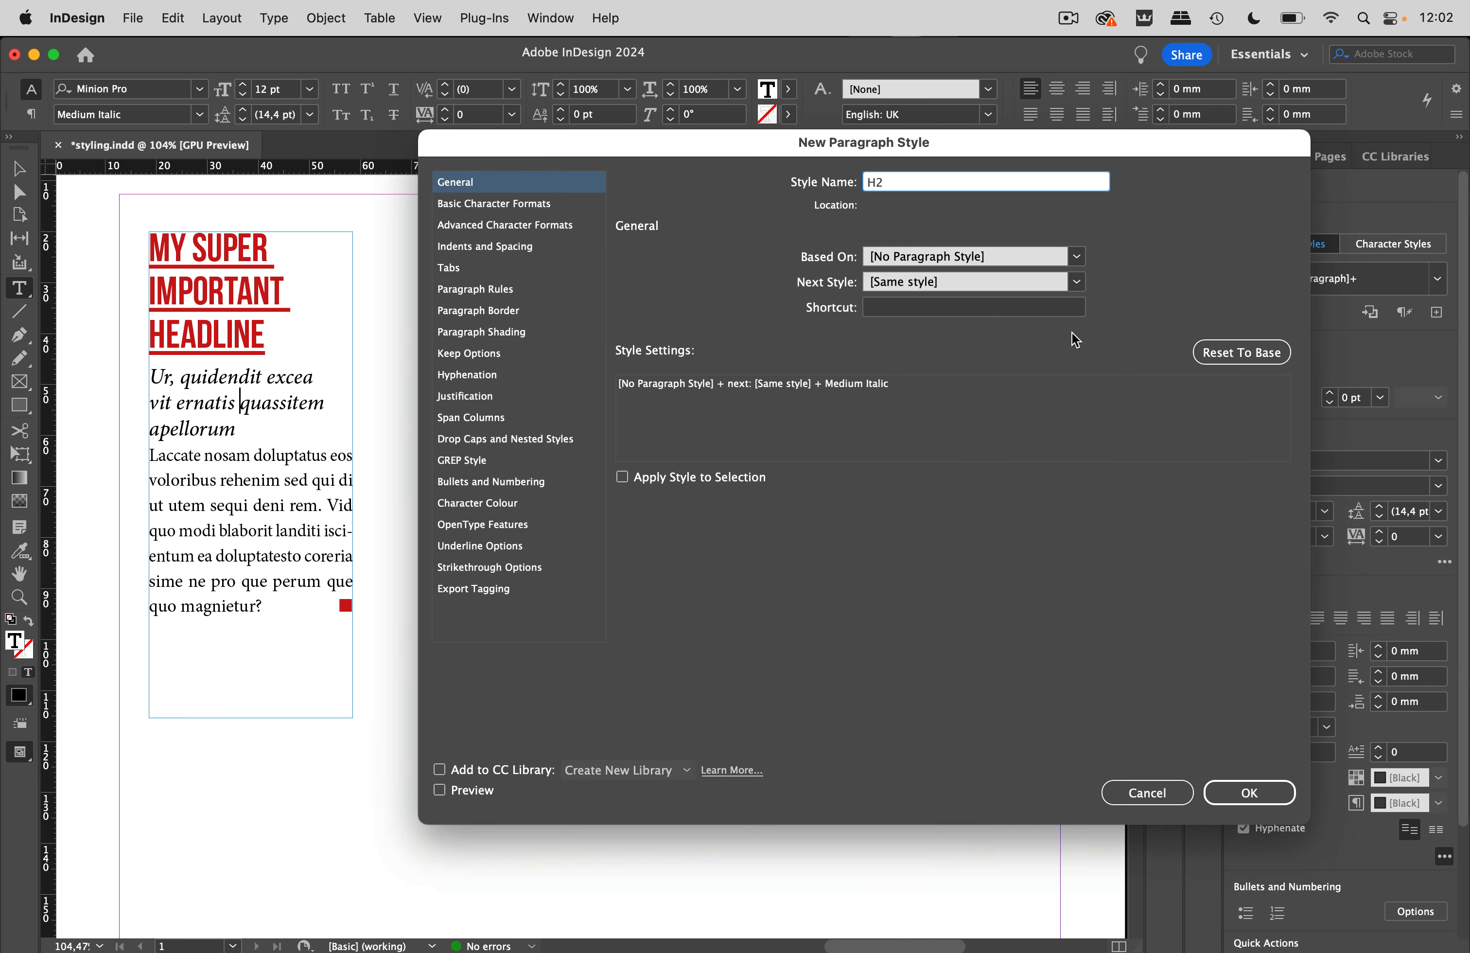
click(1259, 796)
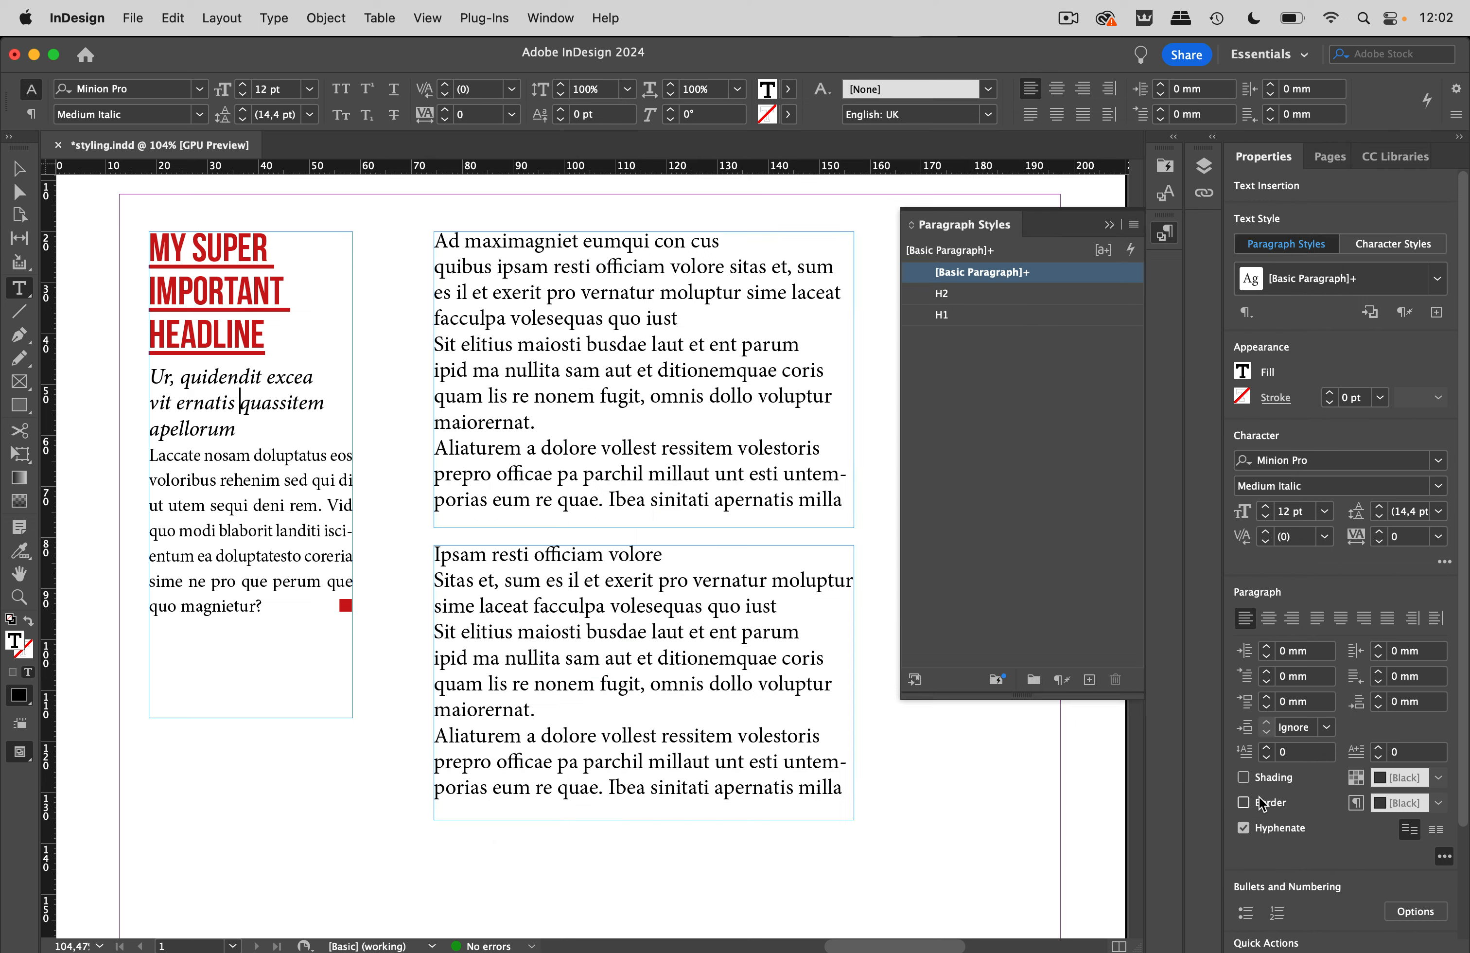
Create a paragraph style named P from the justified body text below the italic subheading
click(246, 506)
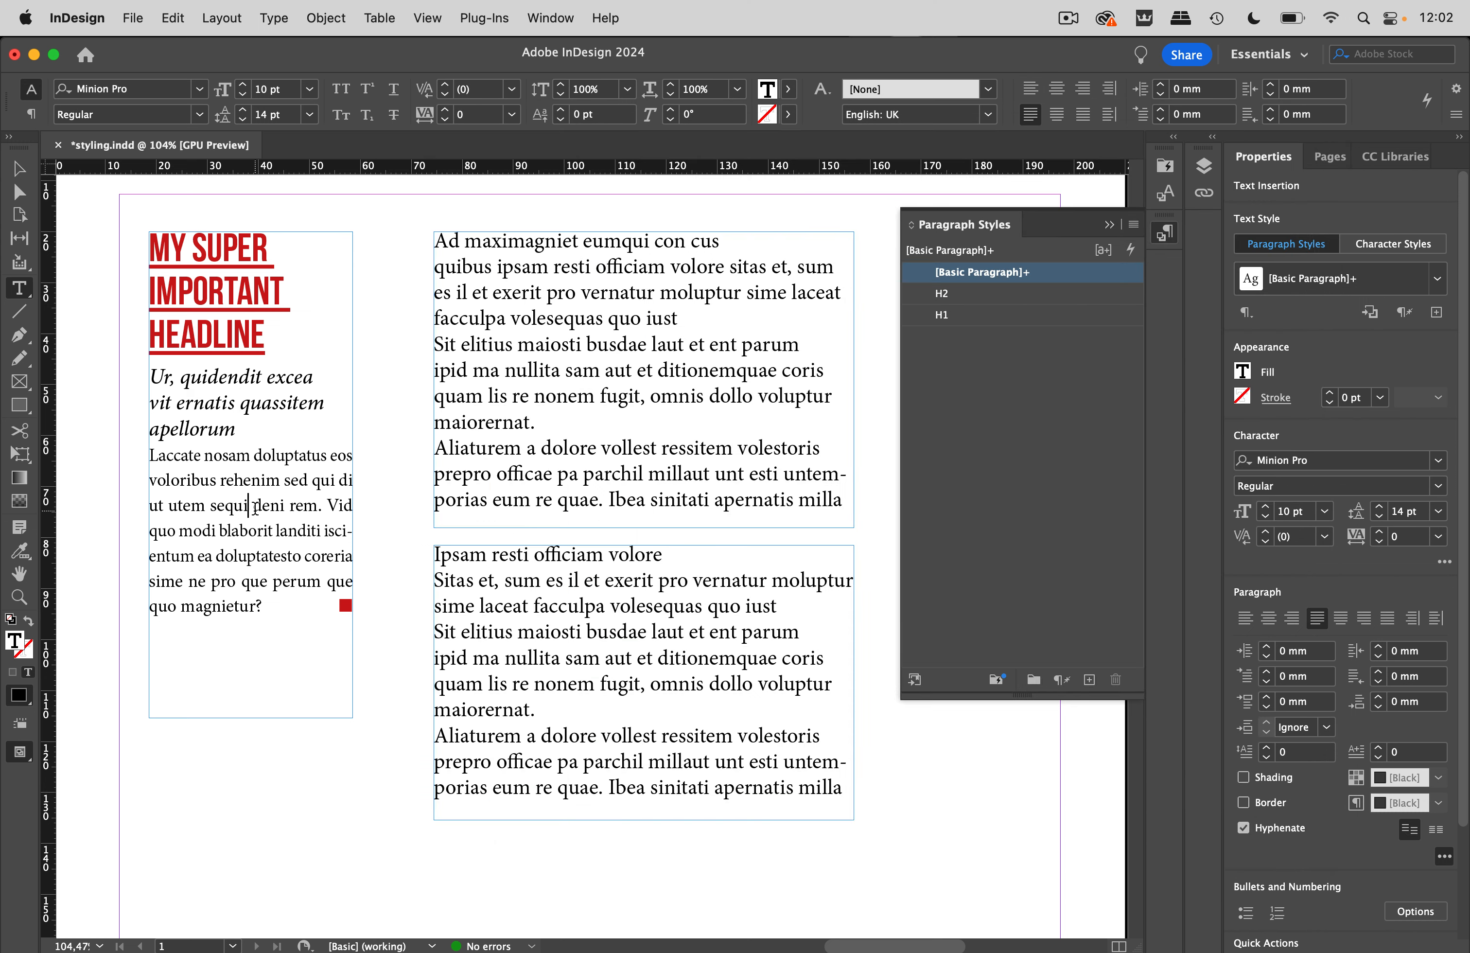
click(1131, 225)
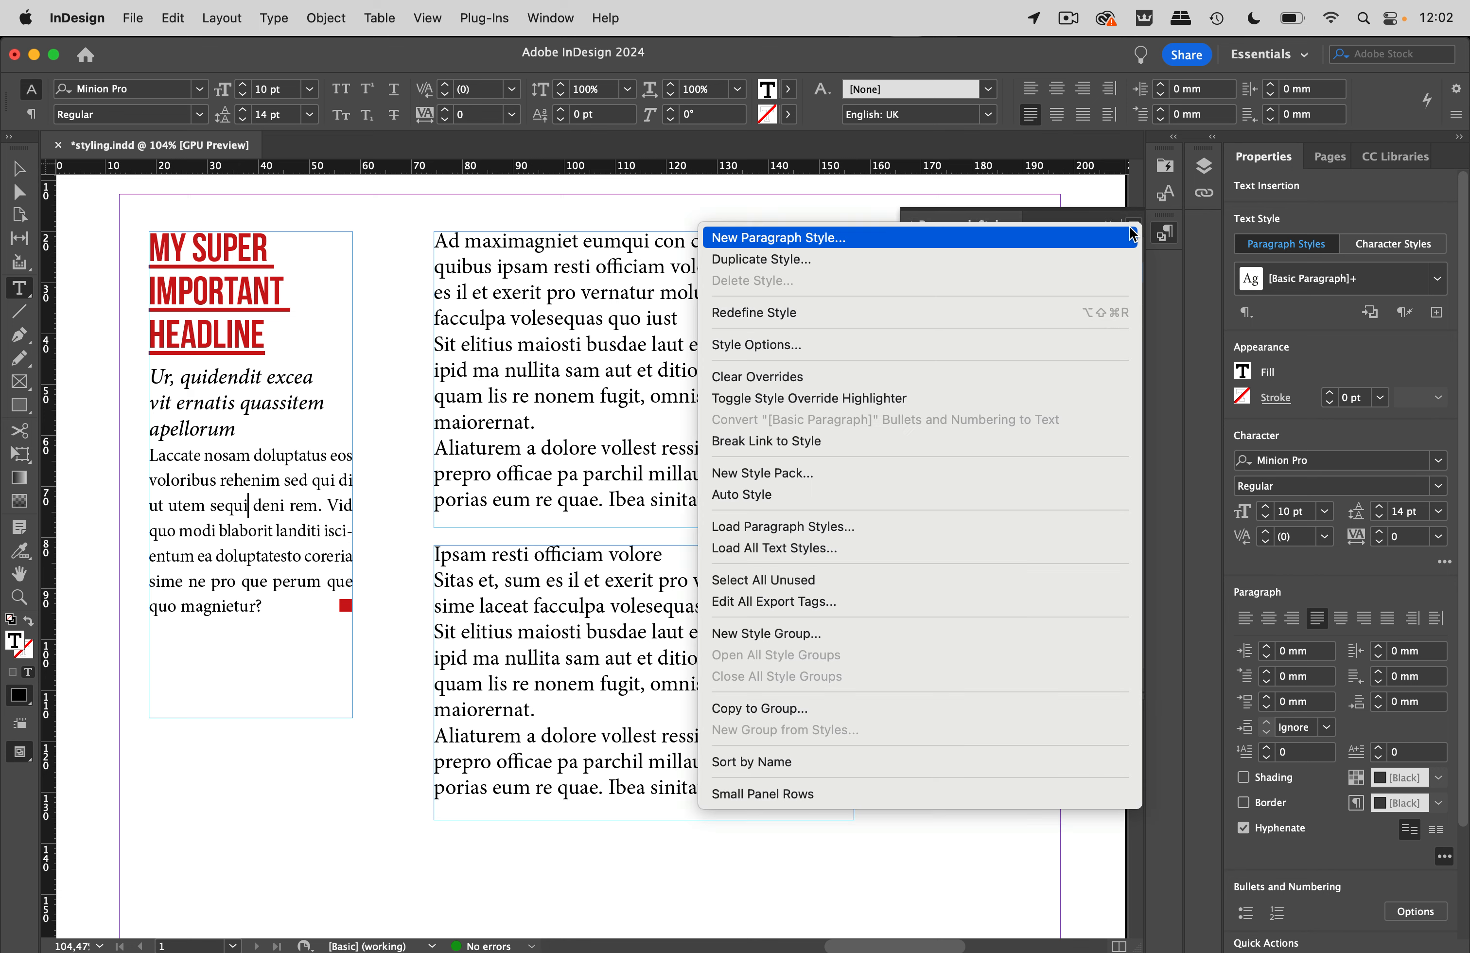
click(1003, 241)
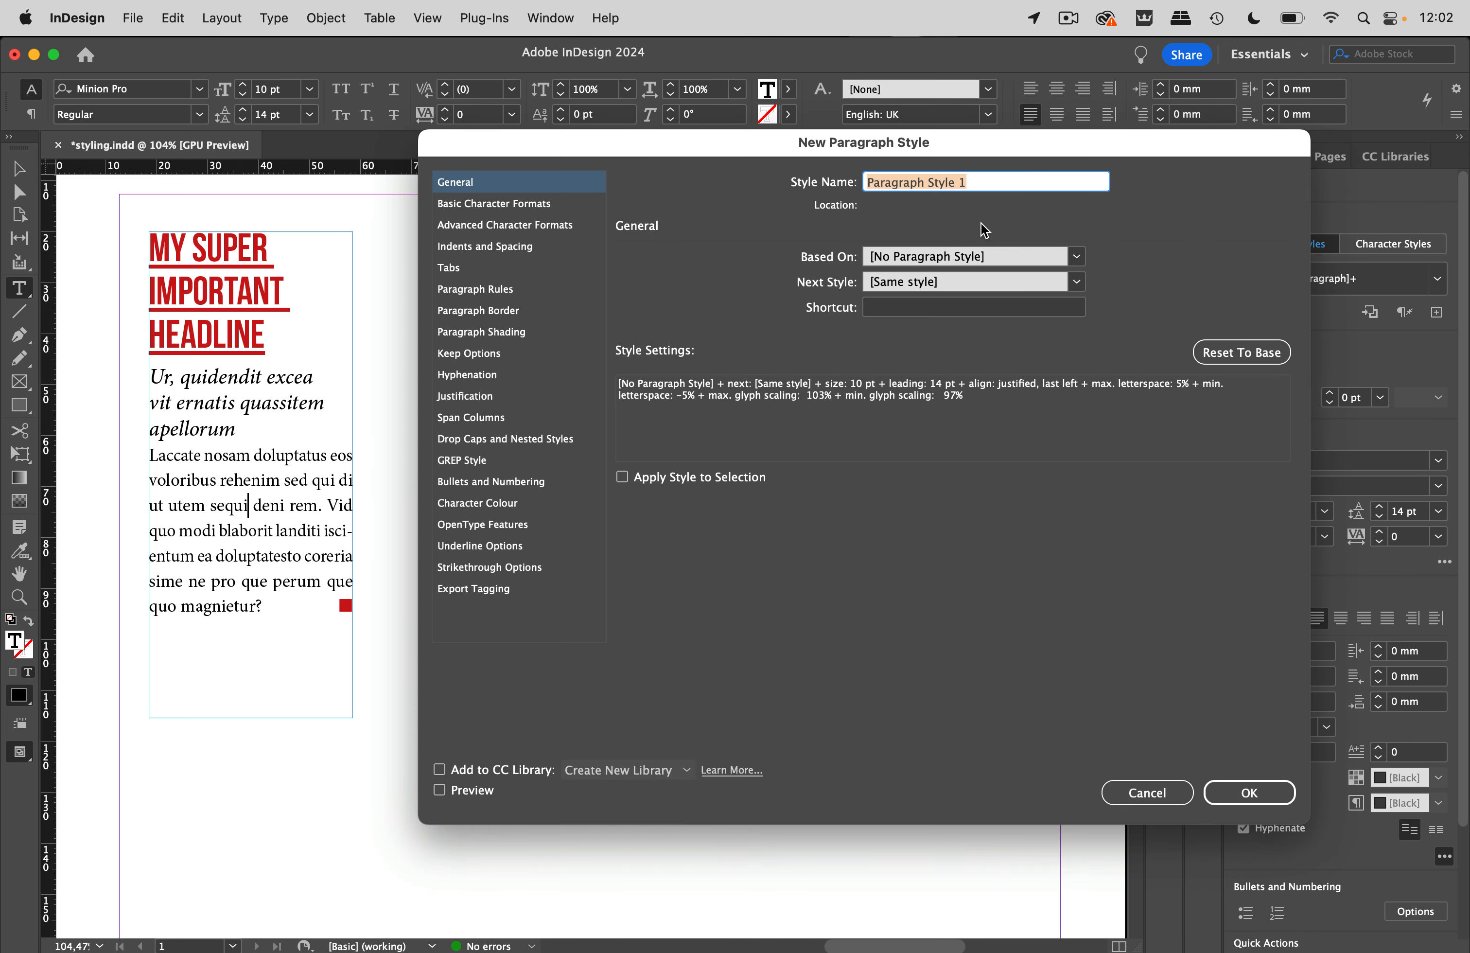
text(P)
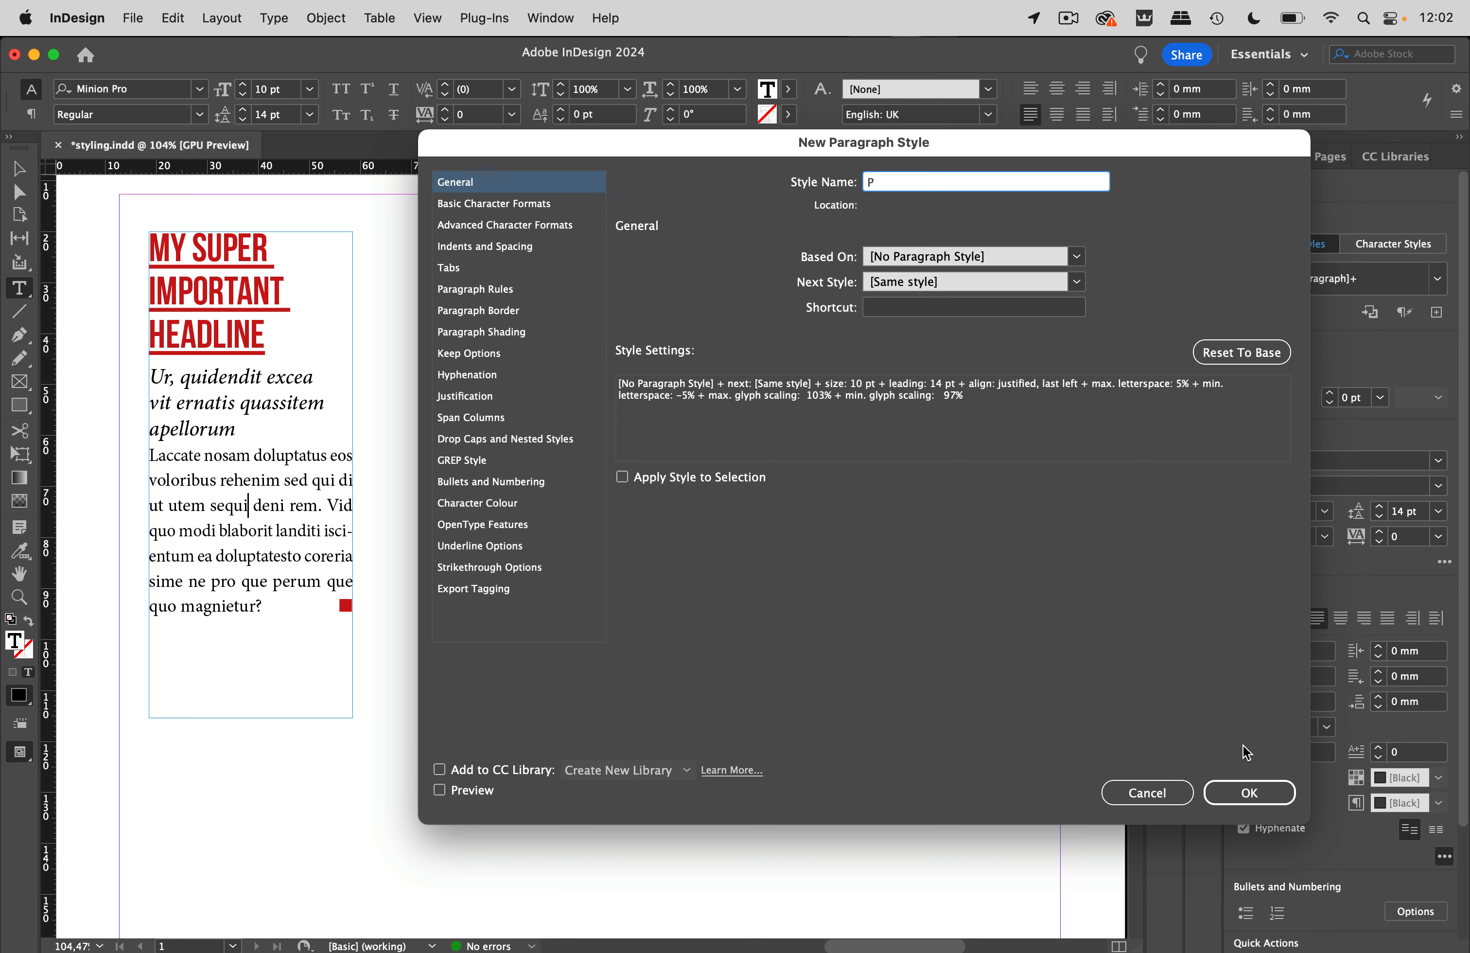
click(1254, 799)
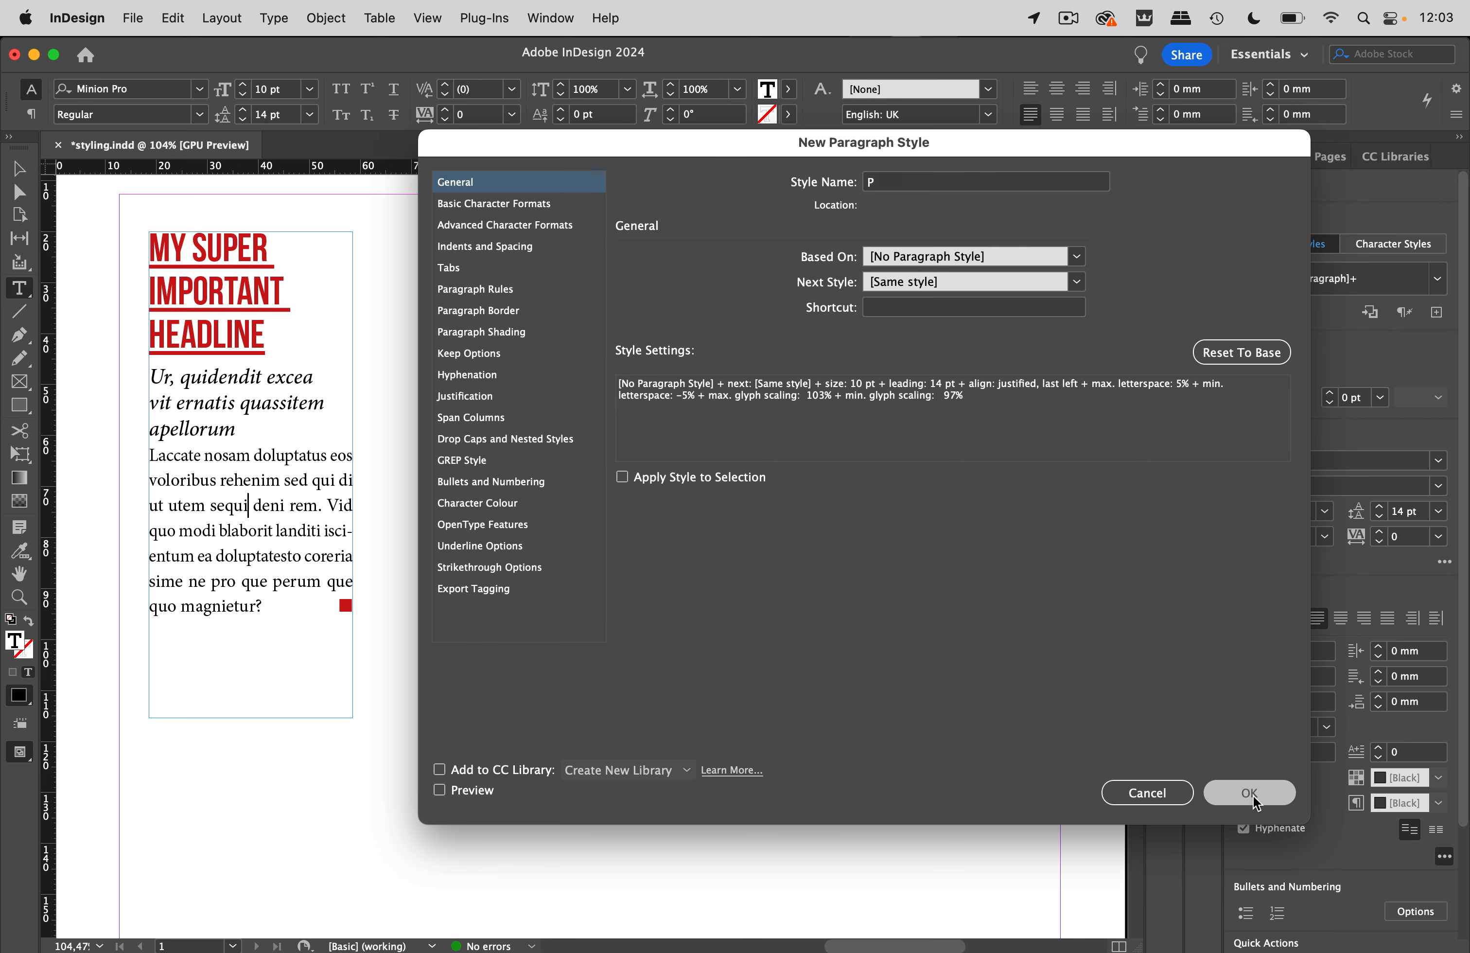
Apply the H1 paragraph style to the red headline
click(287, 402)
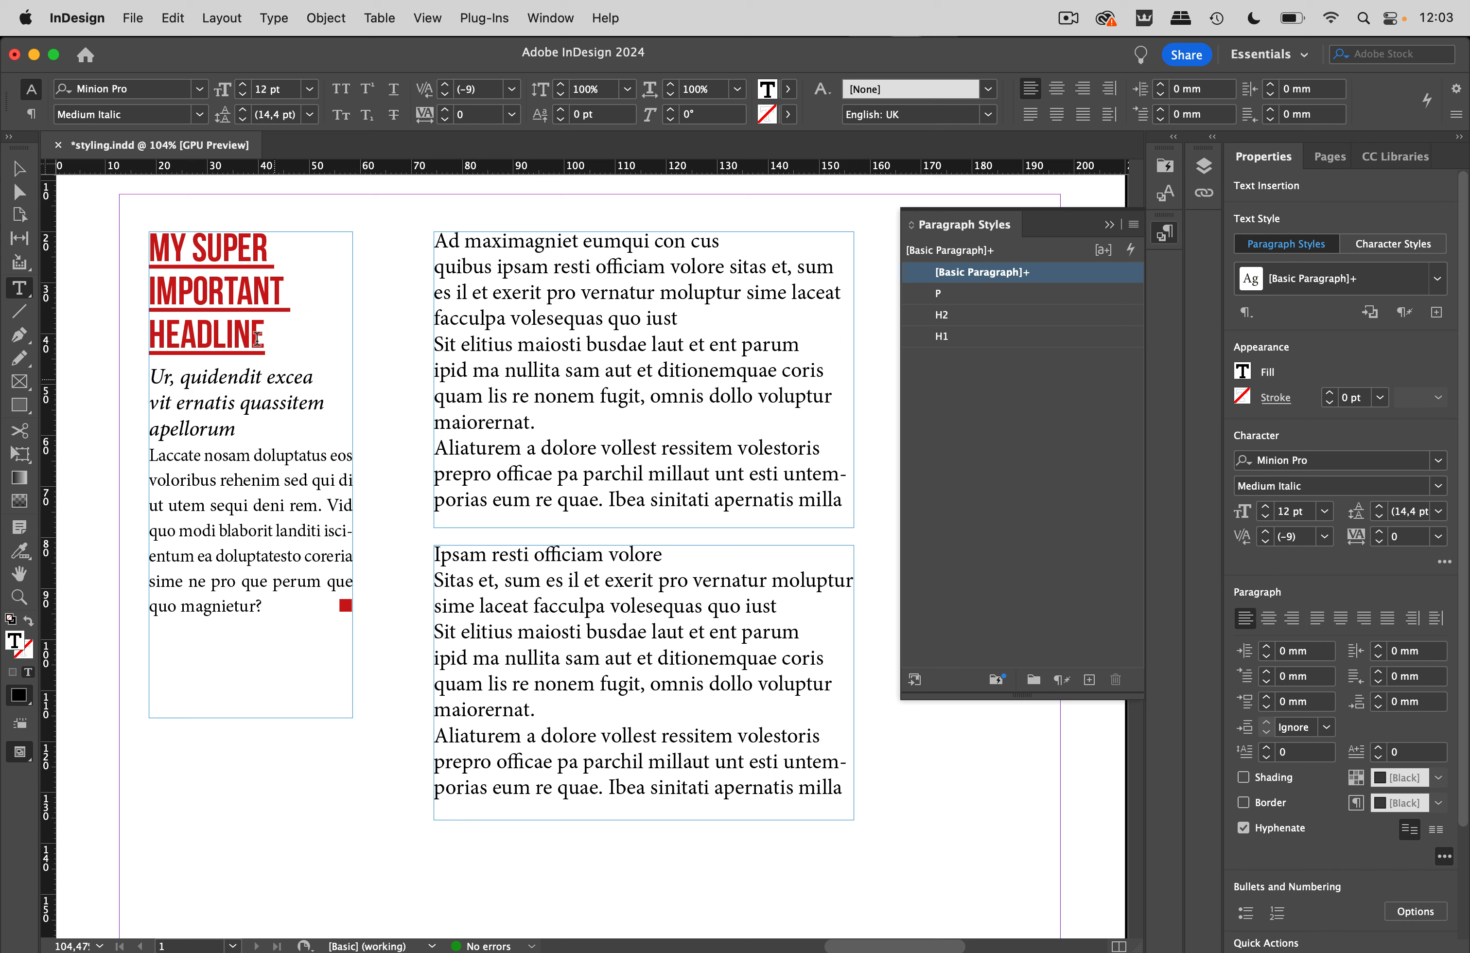
click(276, 531)
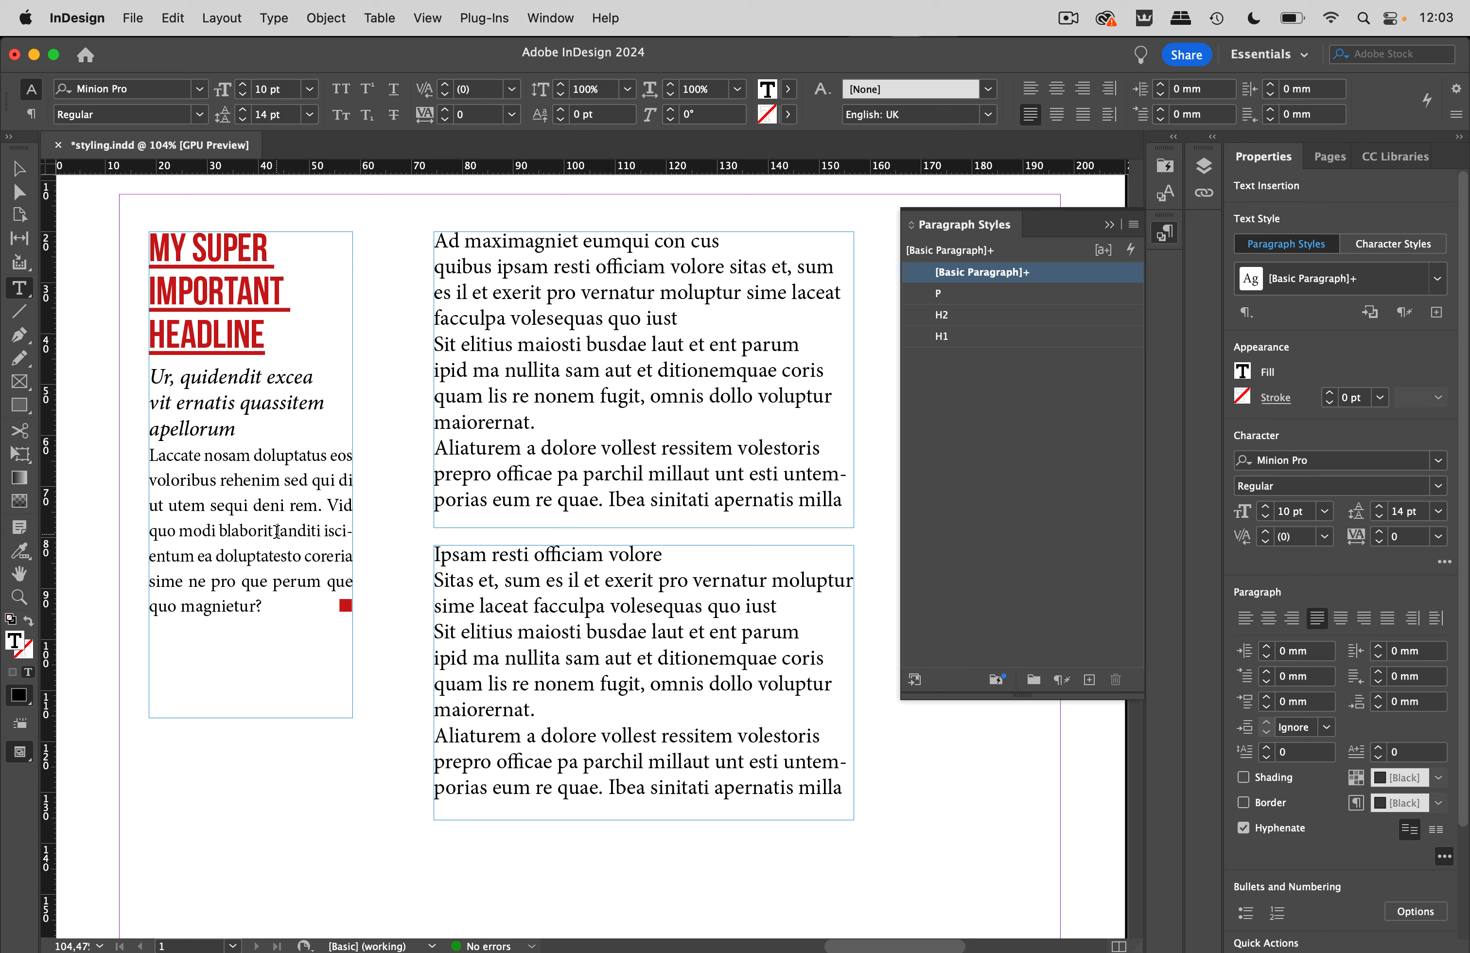
click(220, 295)
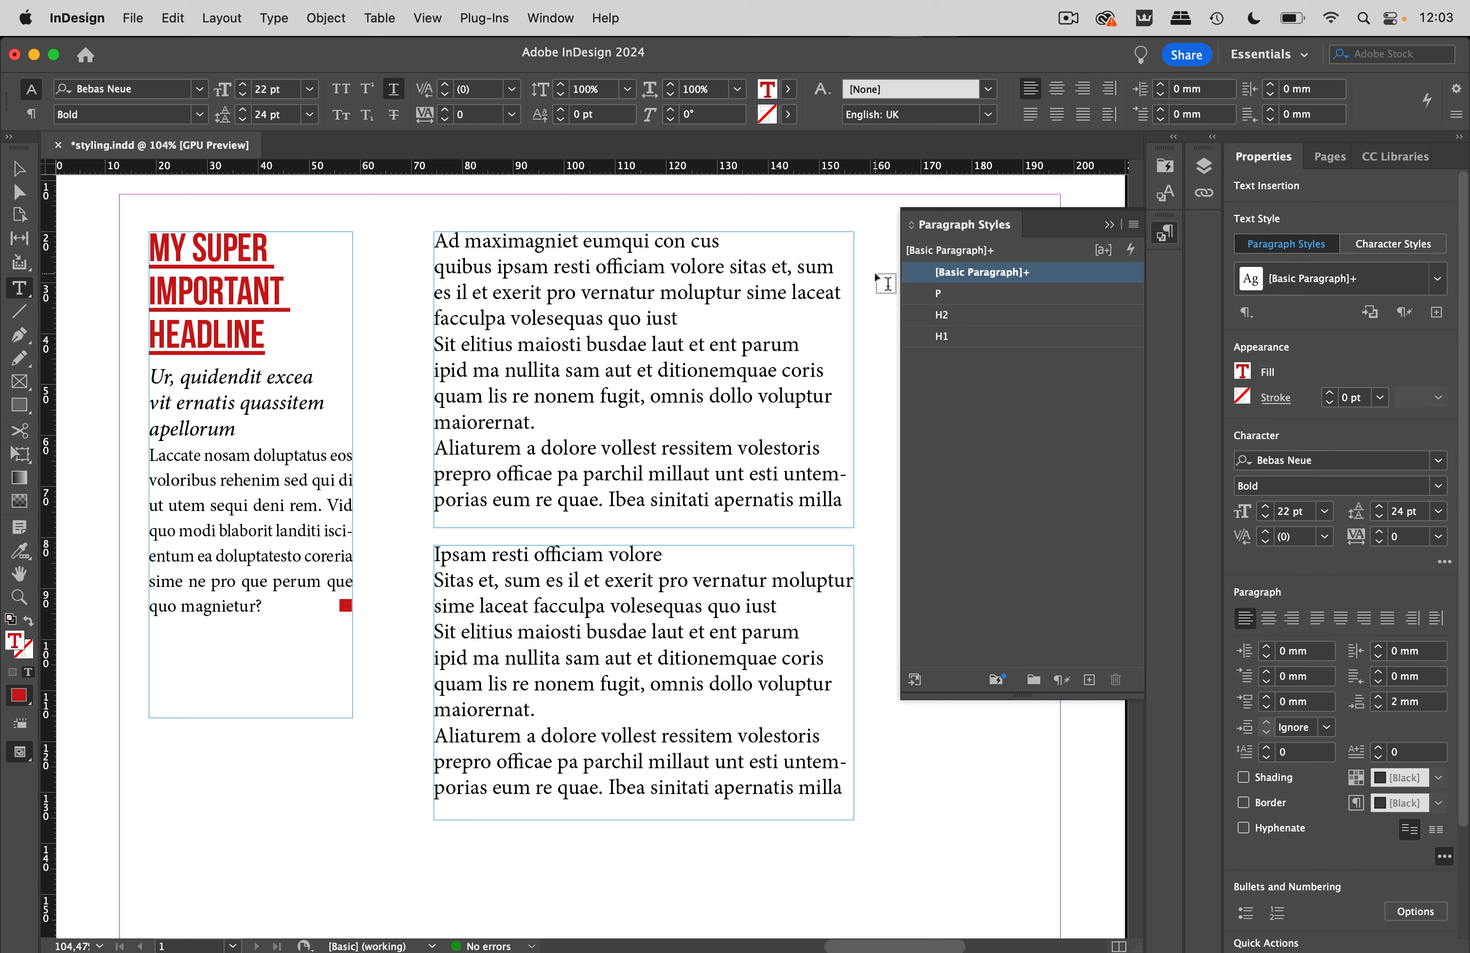
click(987, 338)
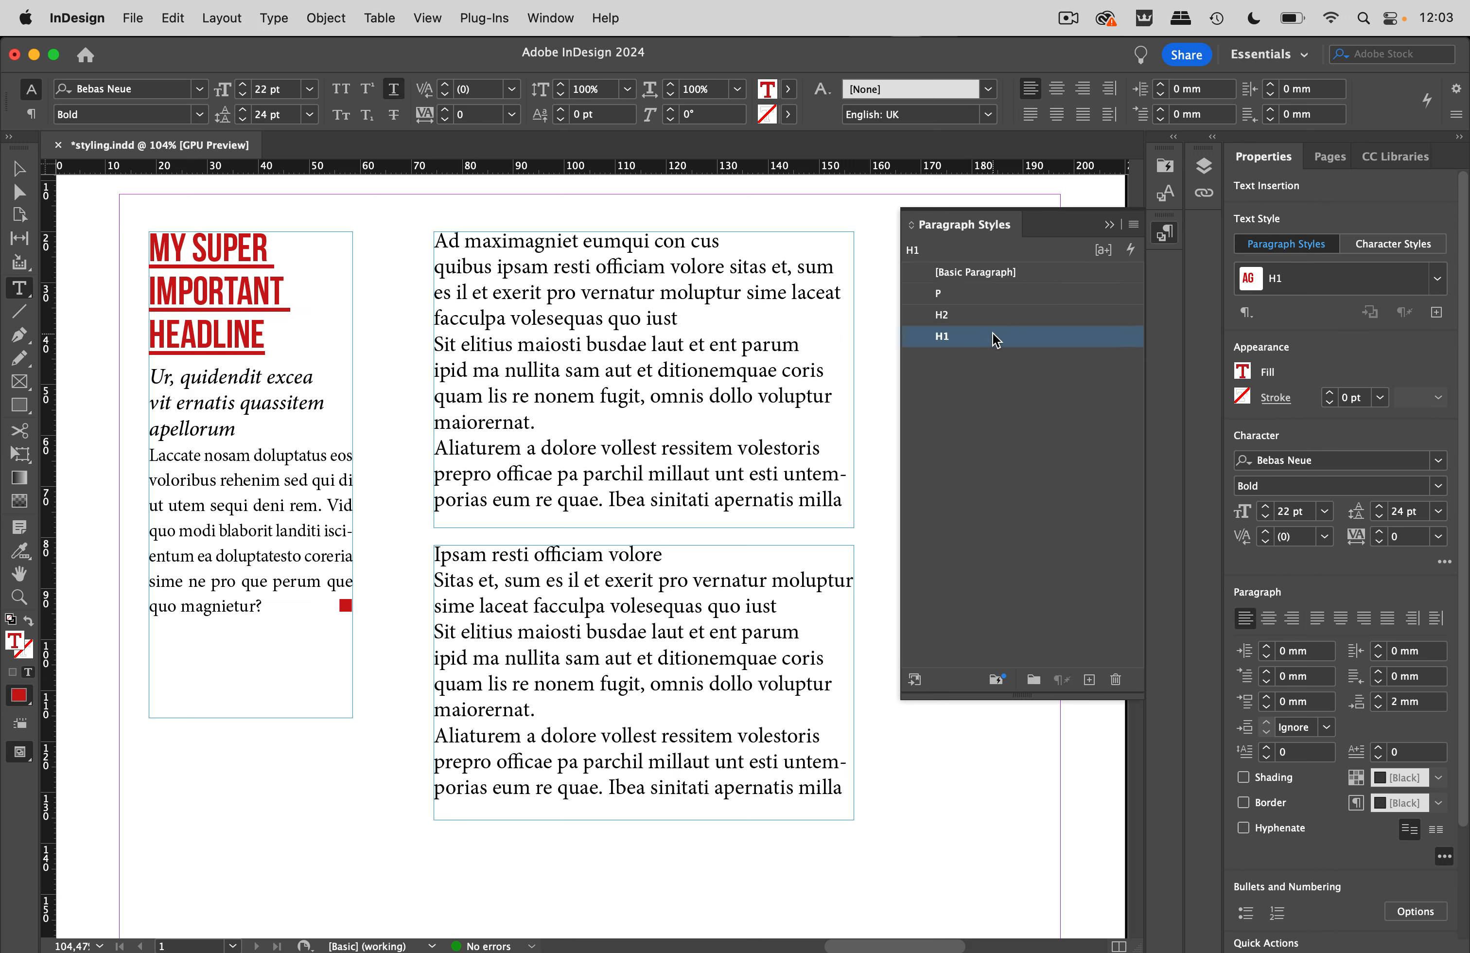
Set the next style of the H1 paragraph style to H2
click(997, 338)
double_click(1077, 337)
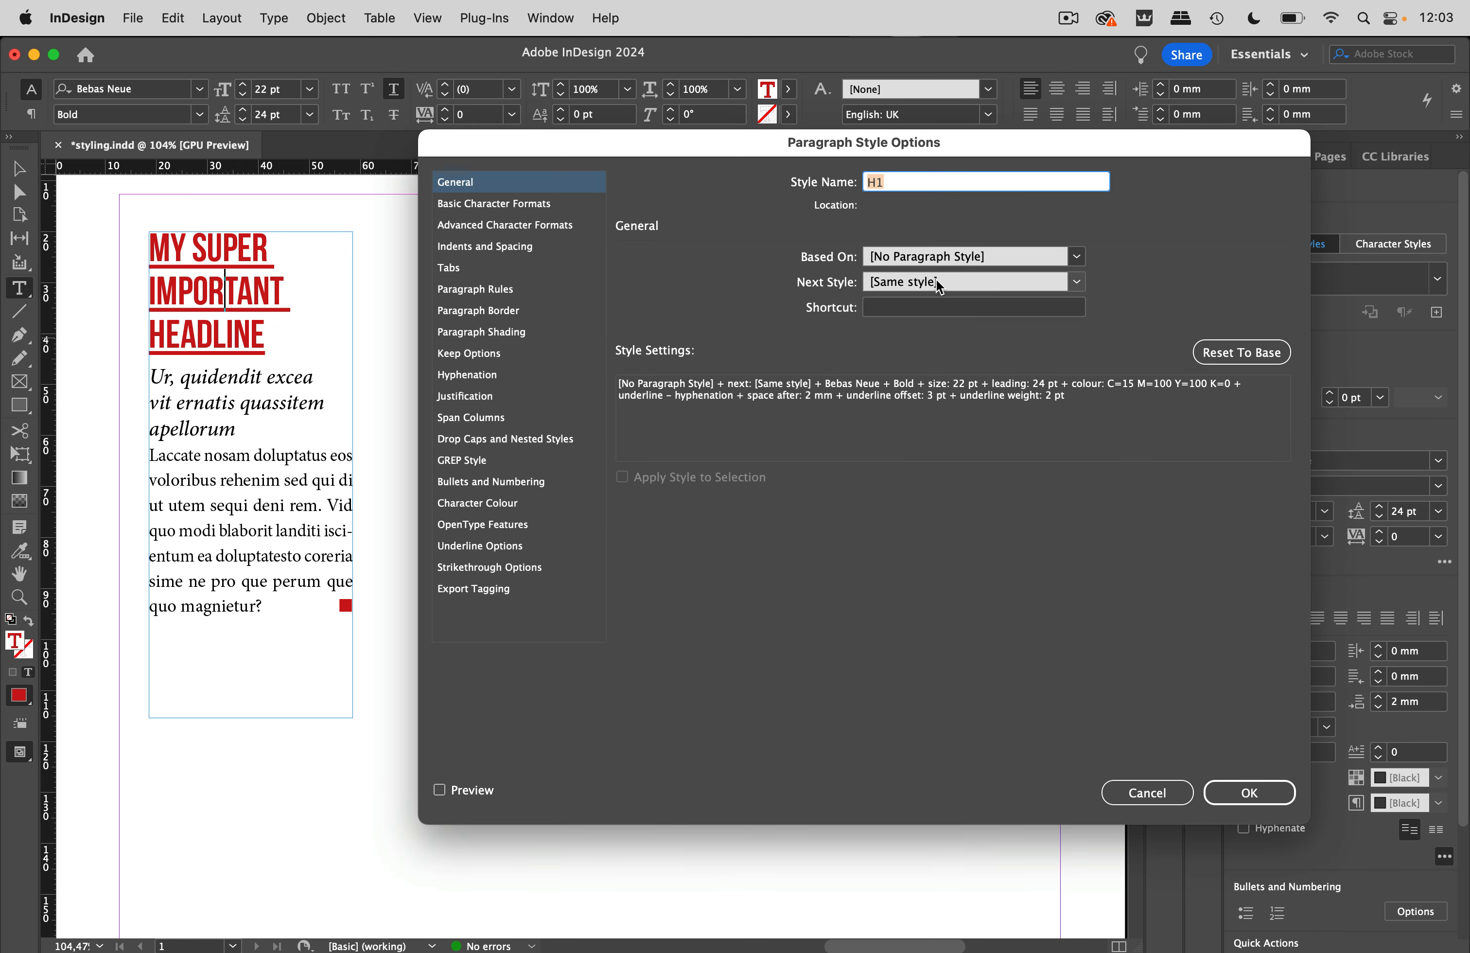
click(912, 280)
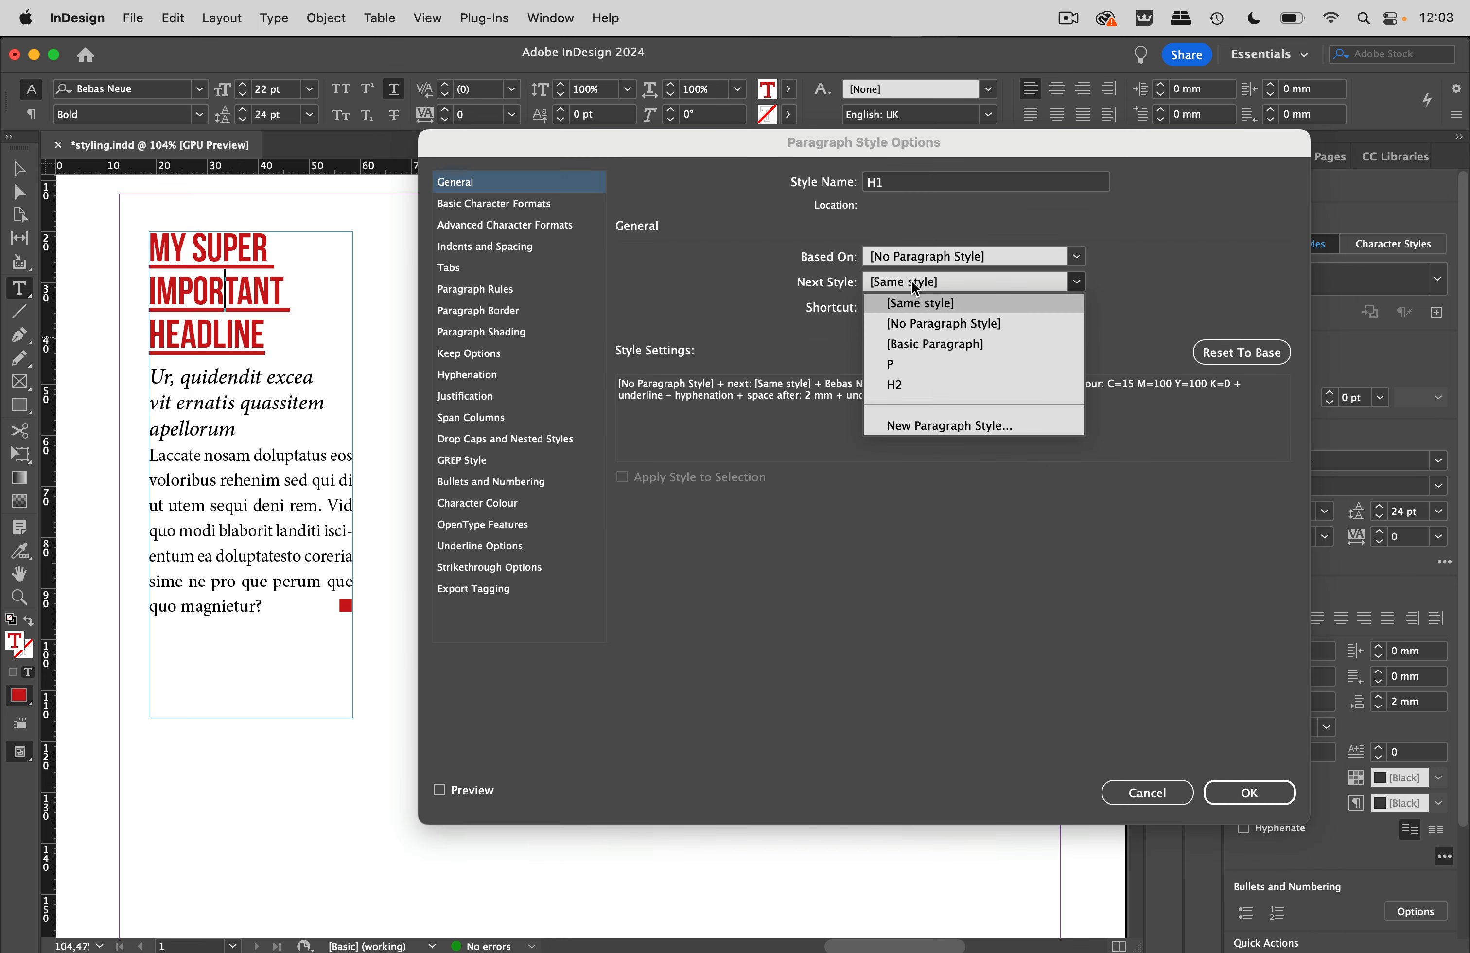
click(898, 384)
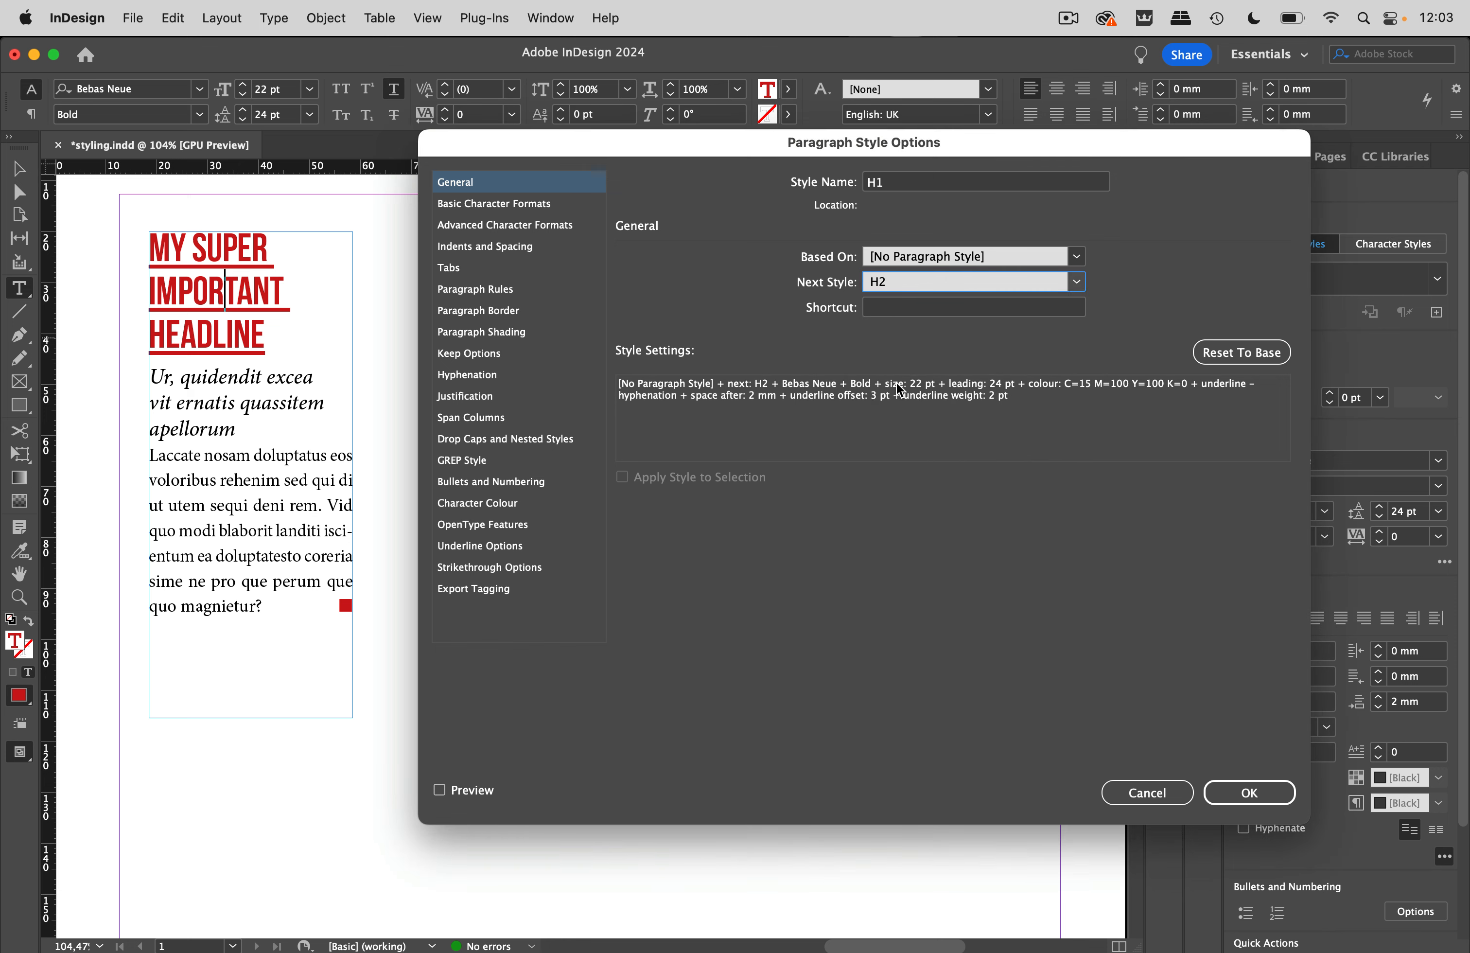
click(1245, 798)
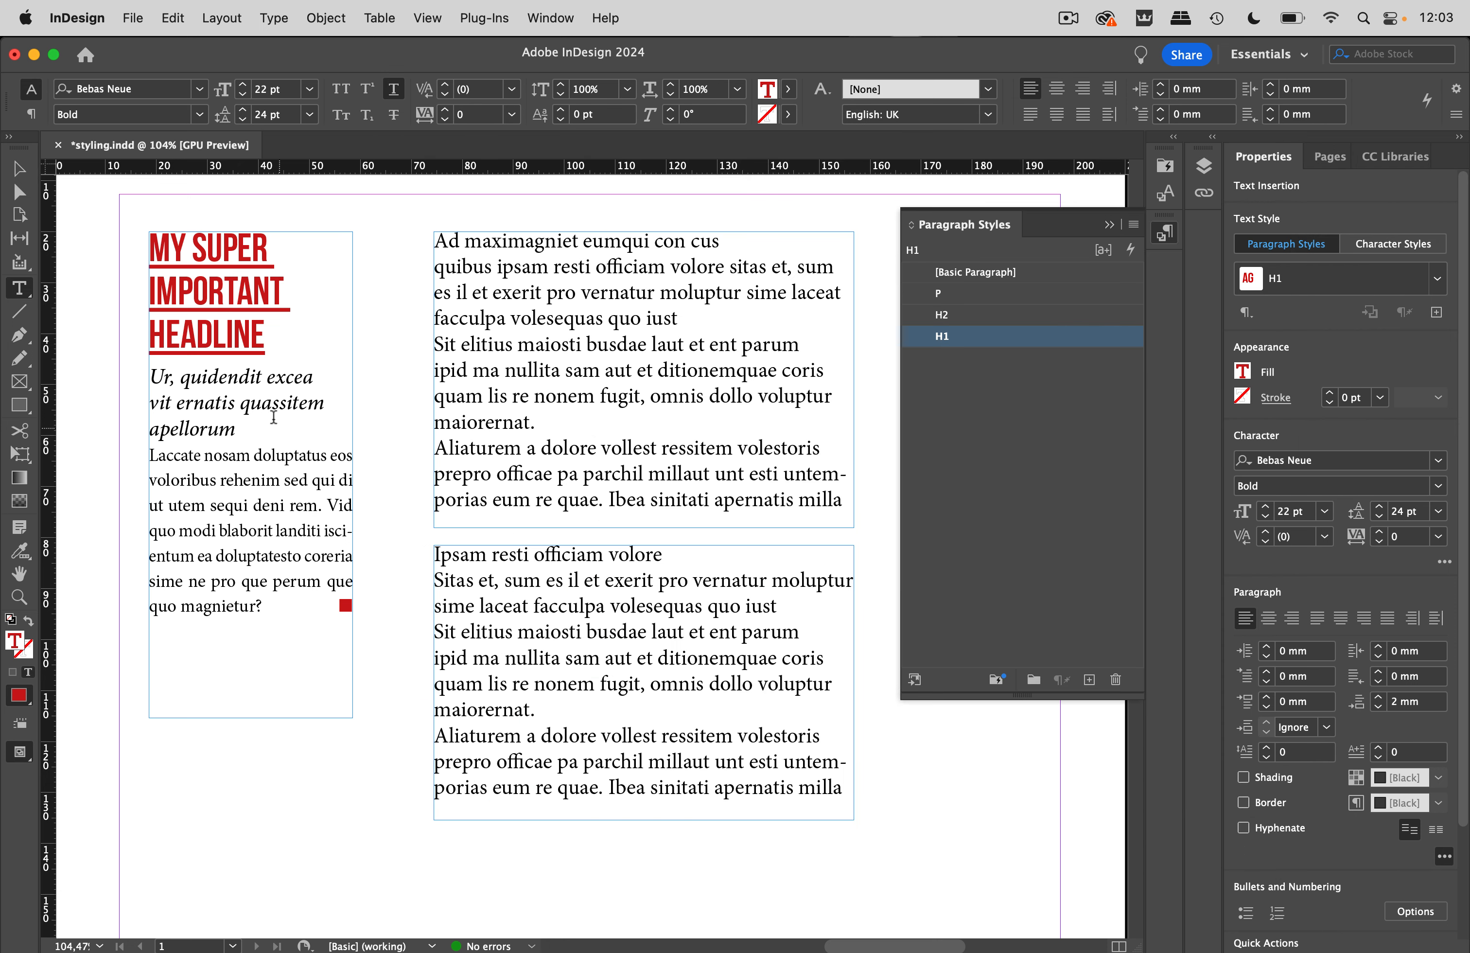
Apply the H2 paragraph style to the italic subheading and set that style's next style to P
click(254, 403)
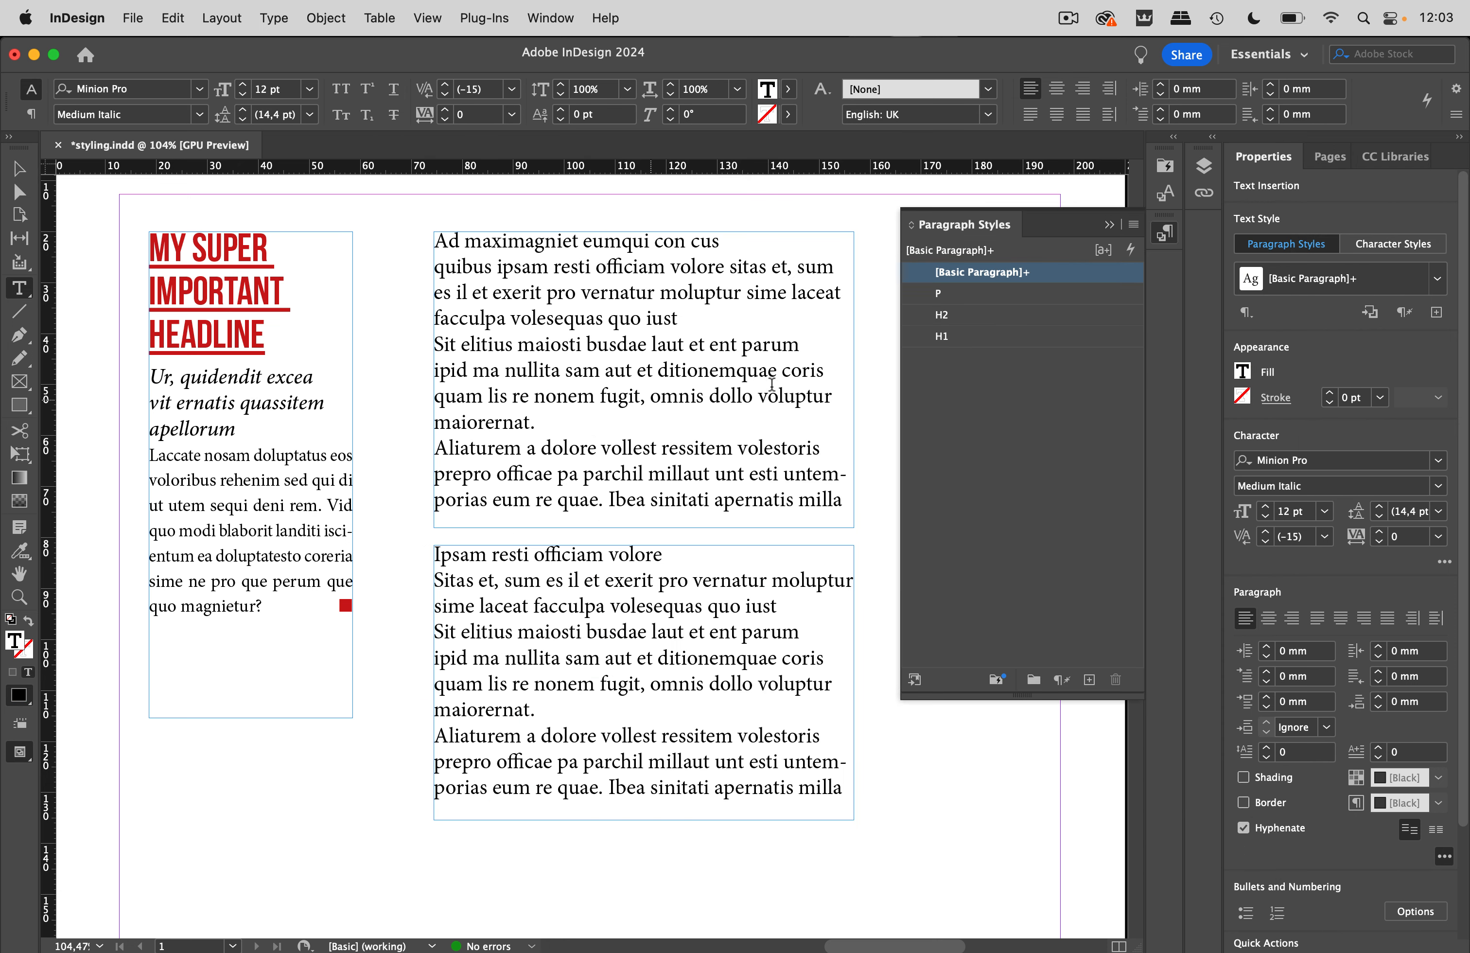
click(977, 317)
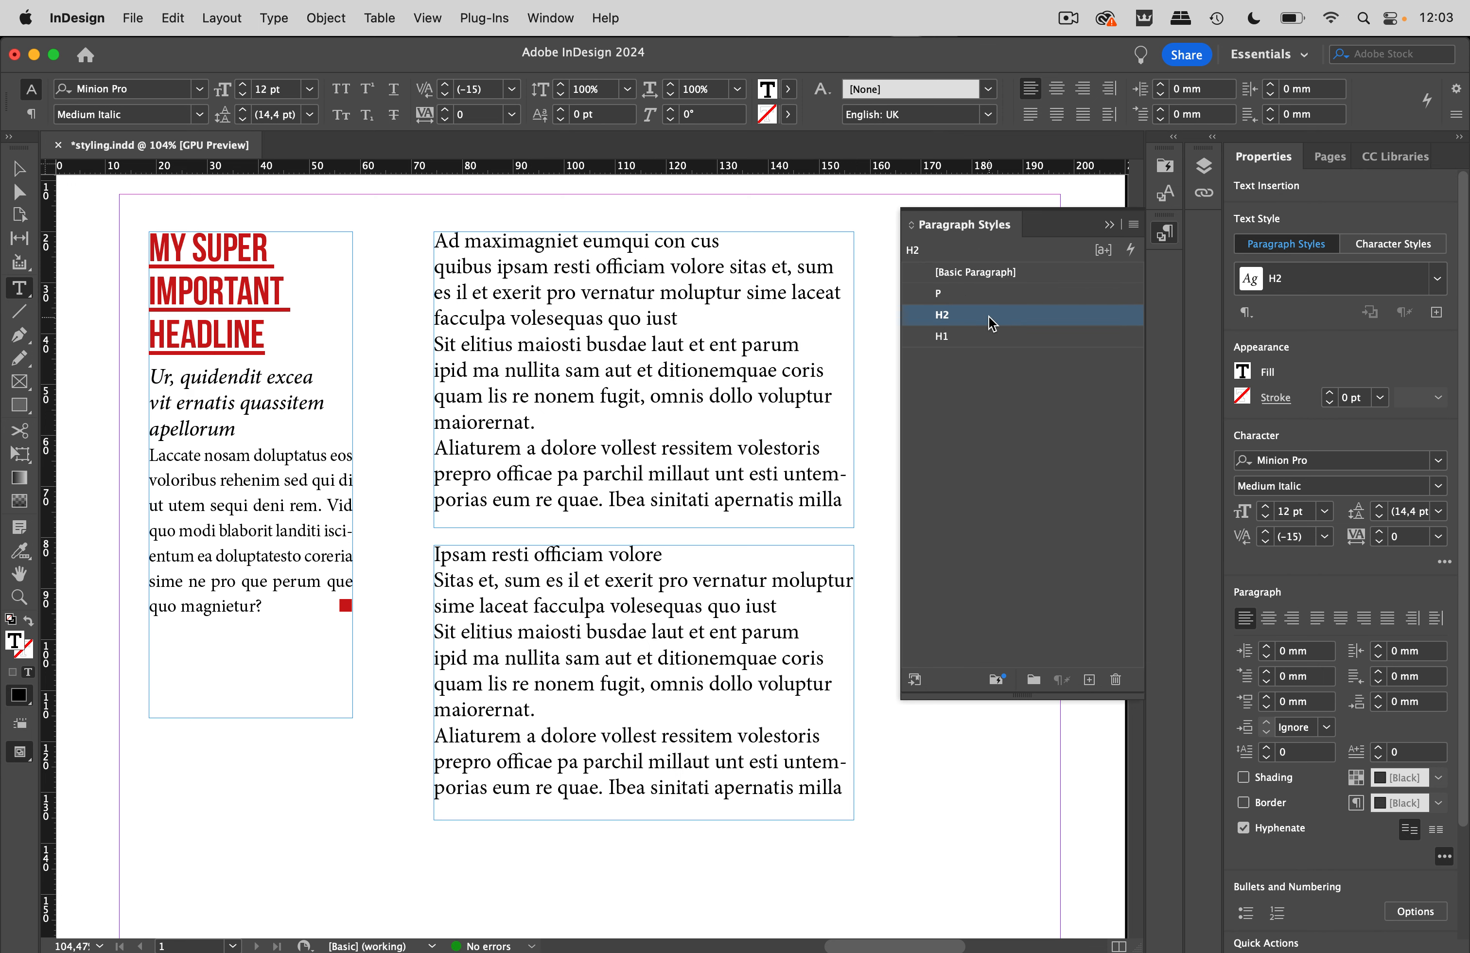
click(989, 316)
double_click(1090, 323)
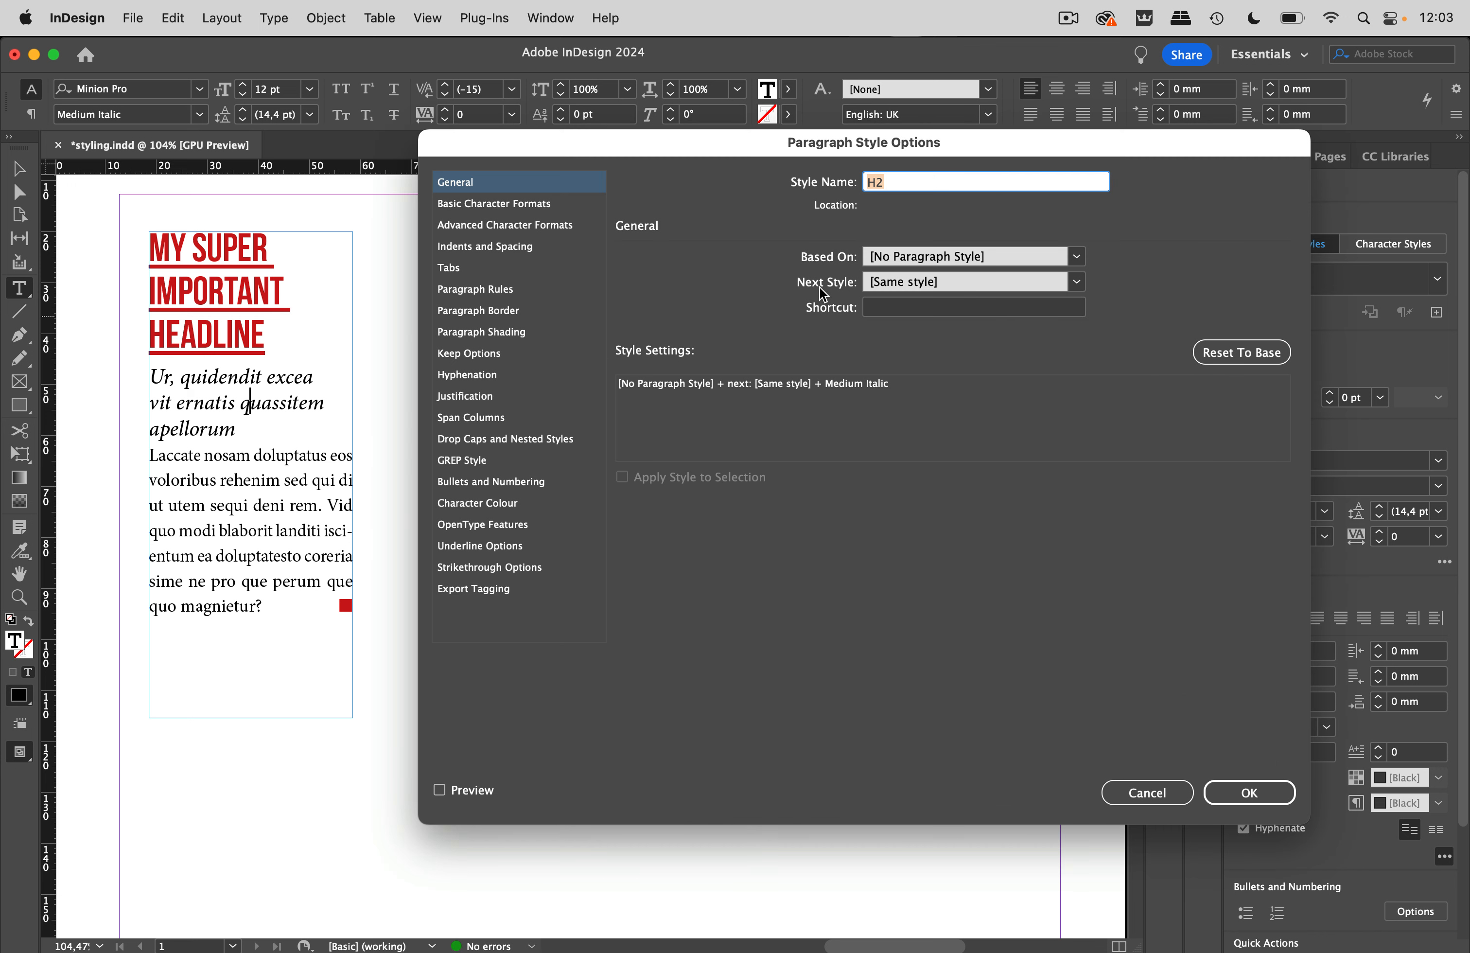
click(974, 281)
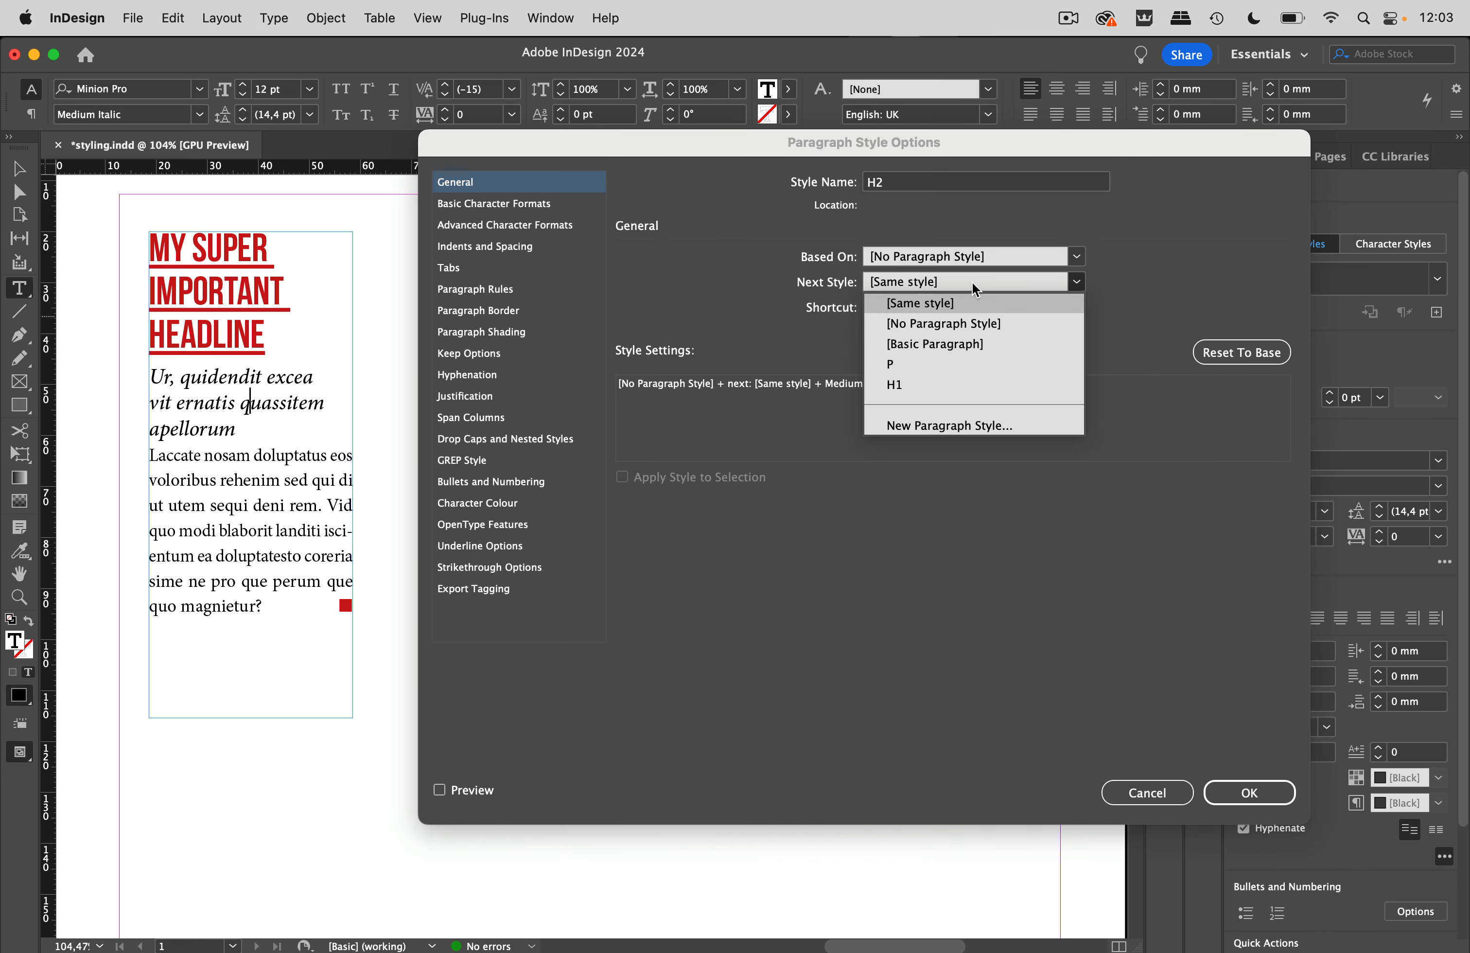
click(926, 365)
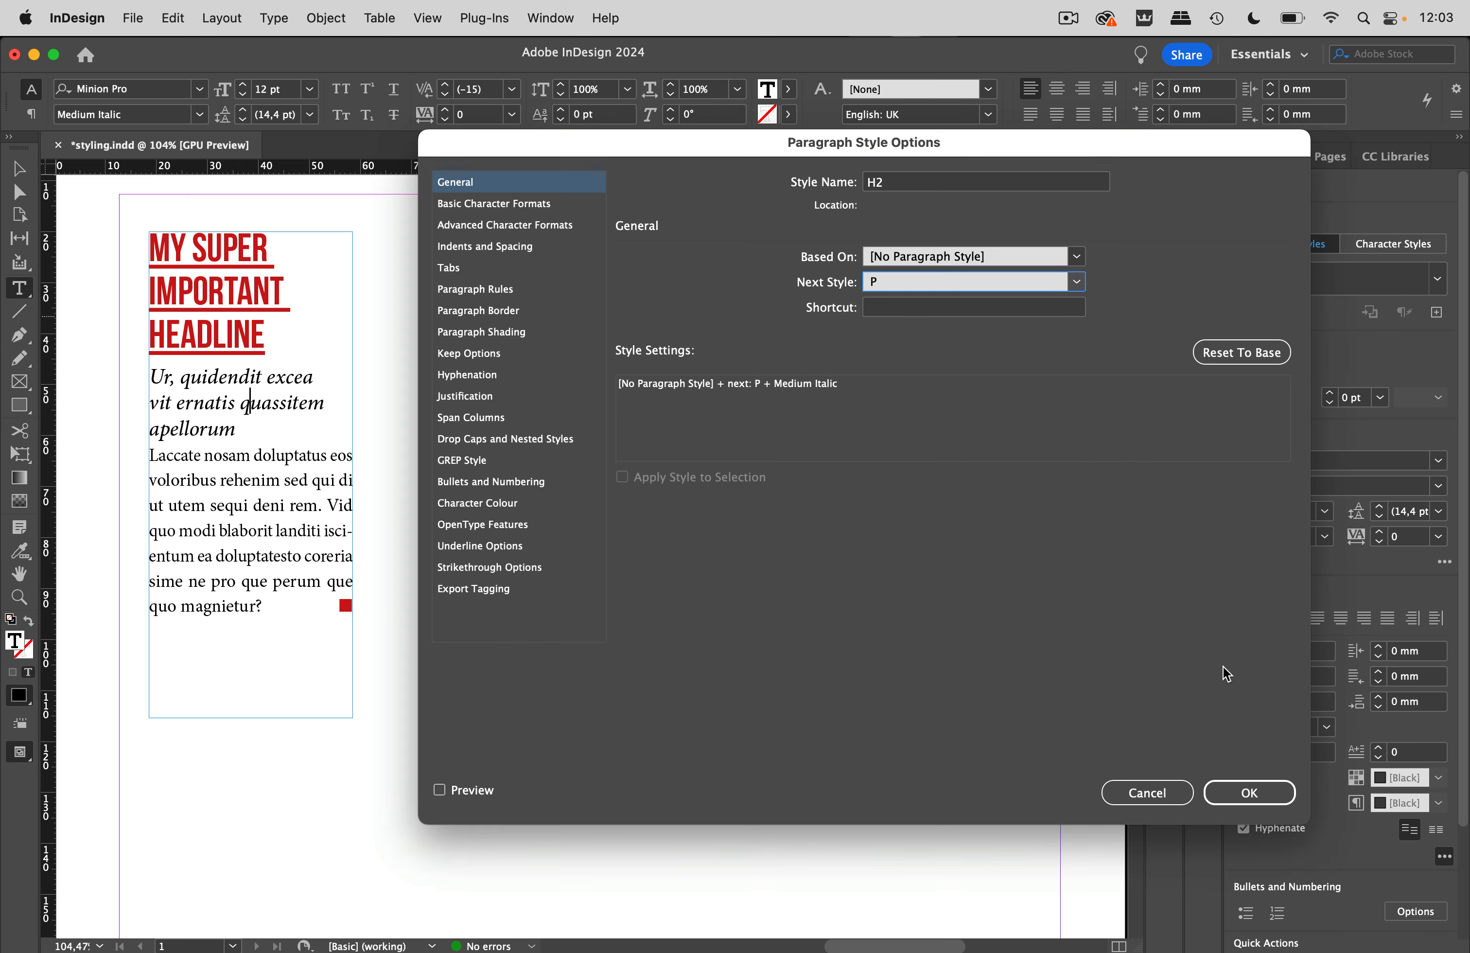
click(1246, 793)
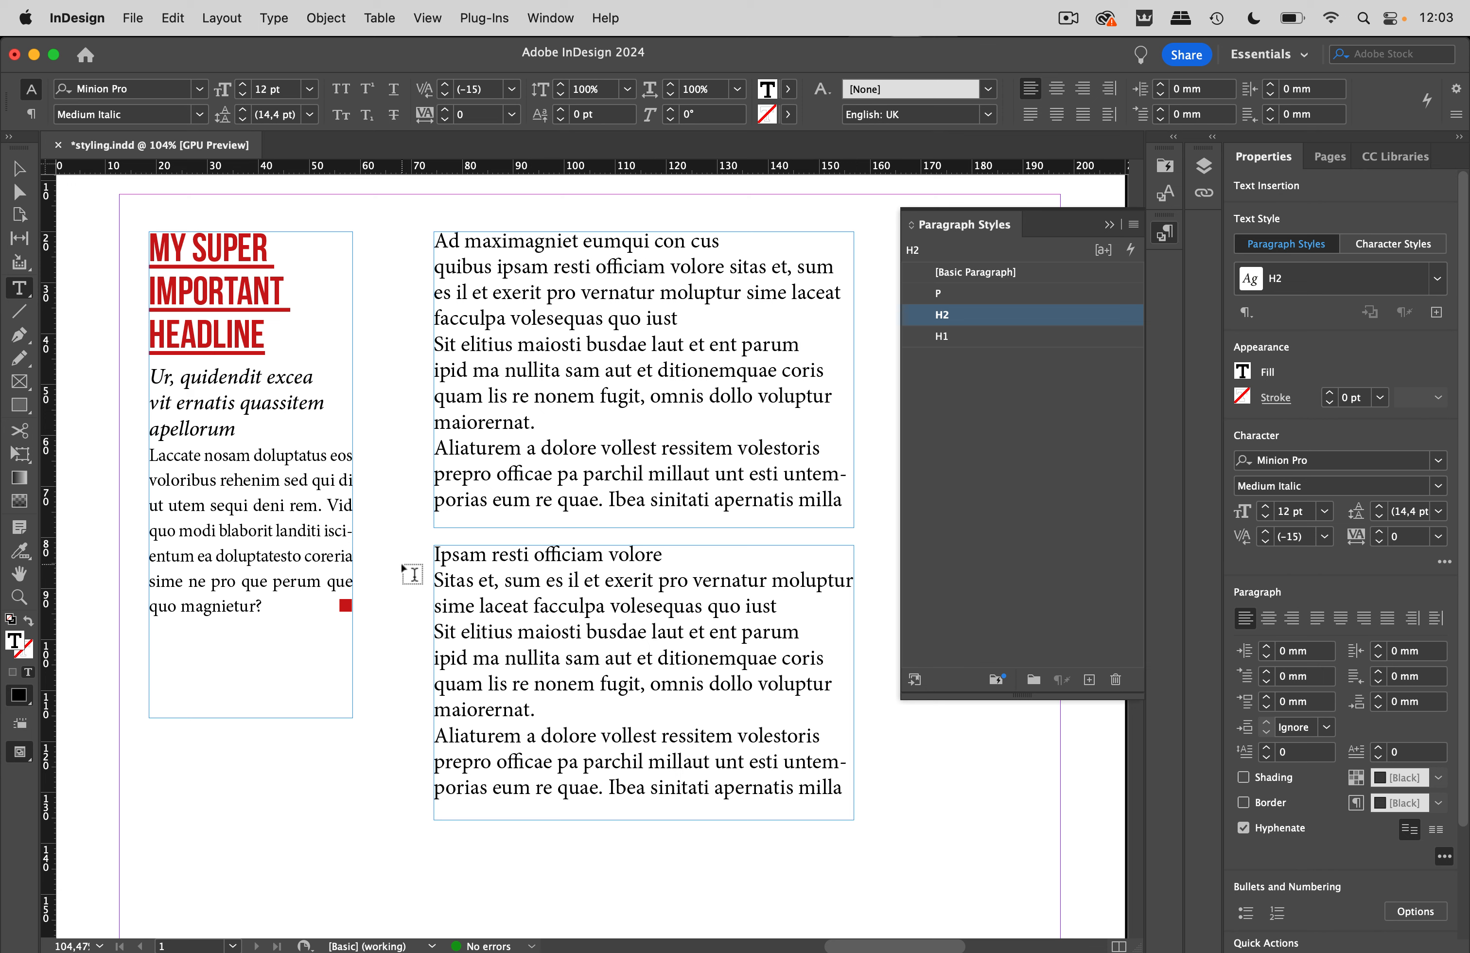
Insert a right indent tab and the recently used black square glyph at the end of the upper unformatted text
click(843, 499)
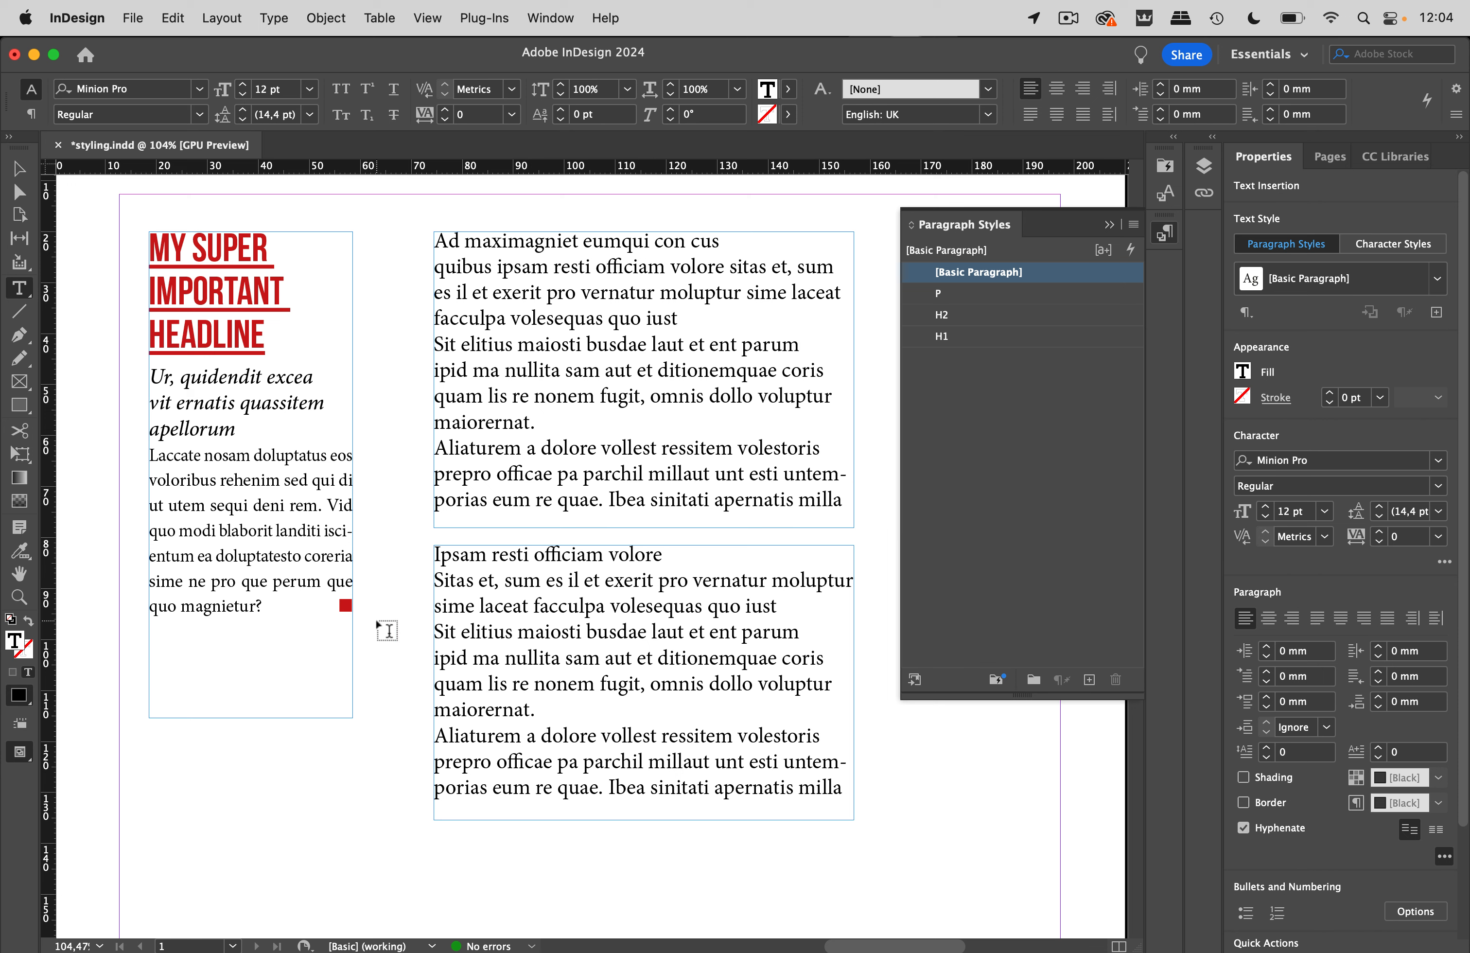
click(283, 18)
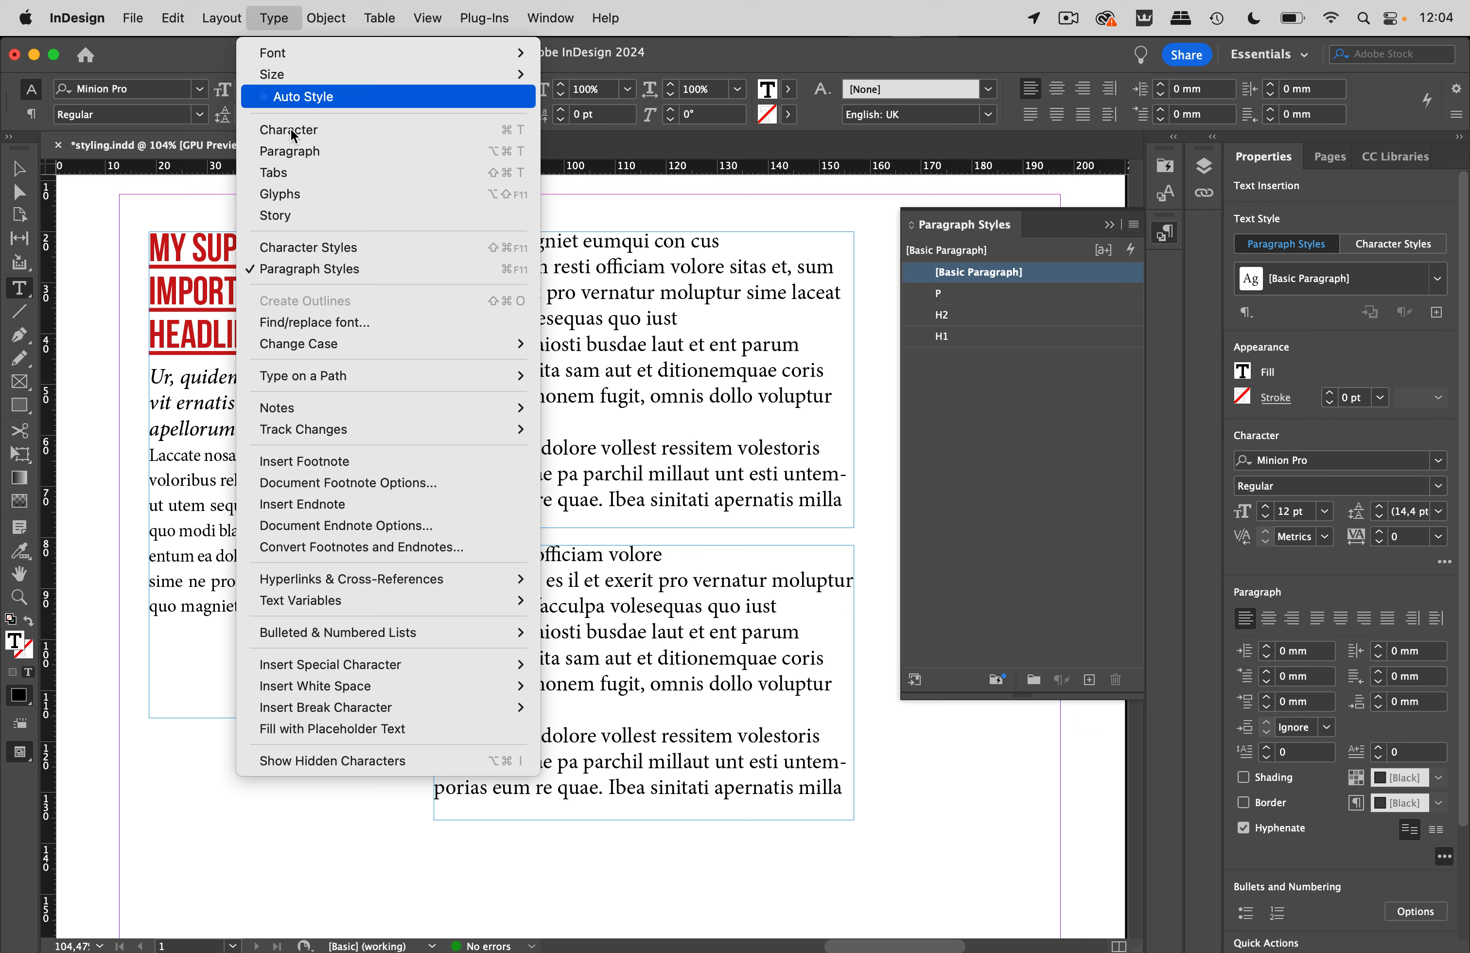
click(298, 193)
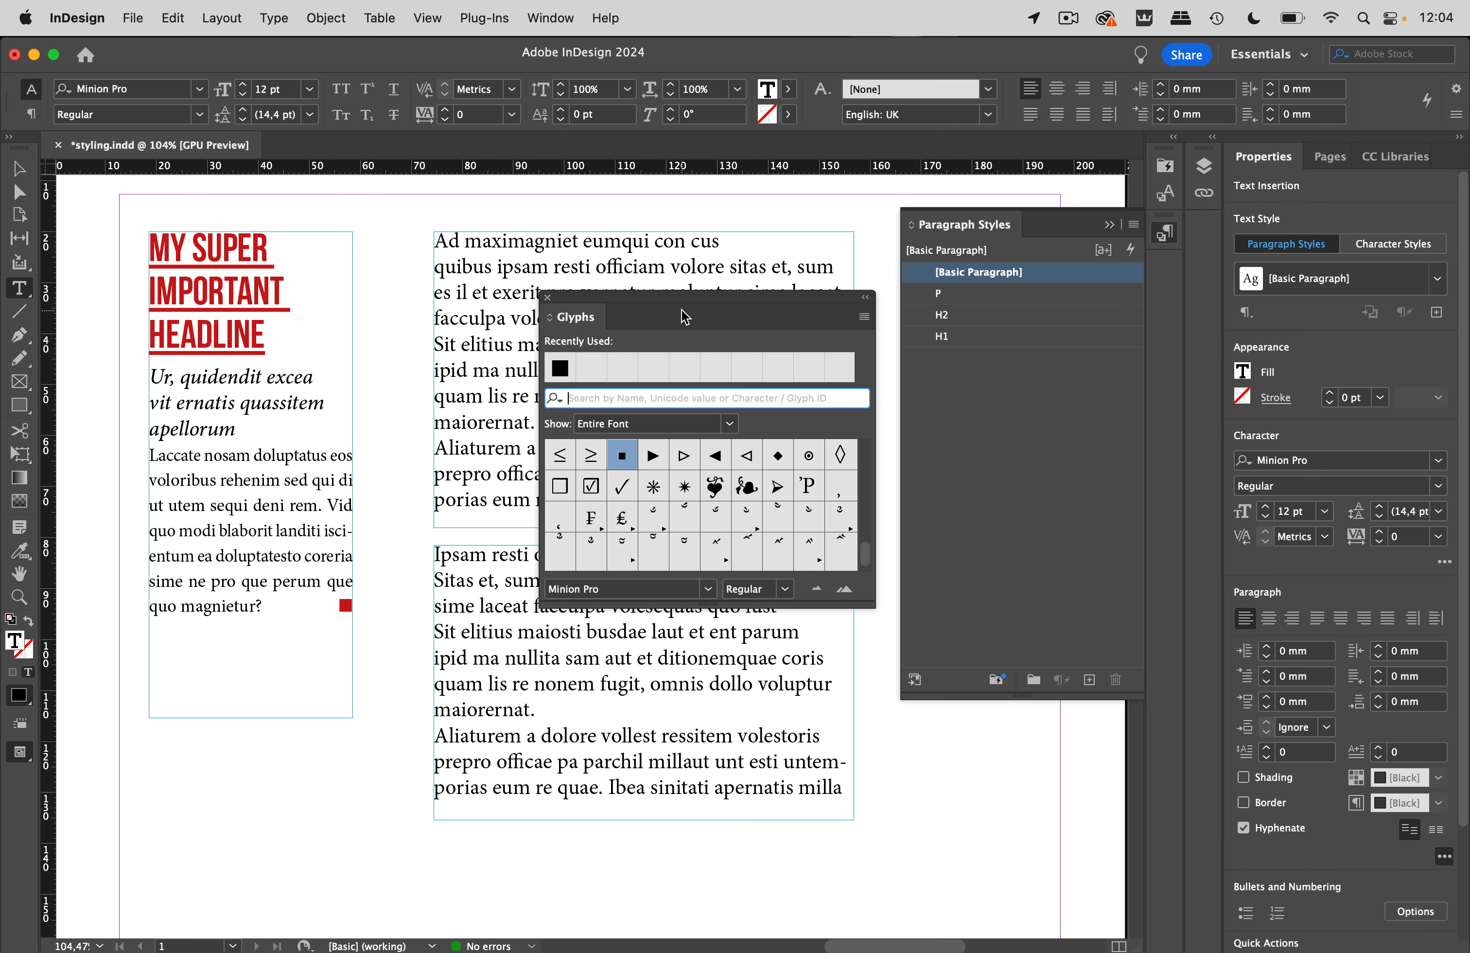
double_click(563, 366)
click(547, 298)
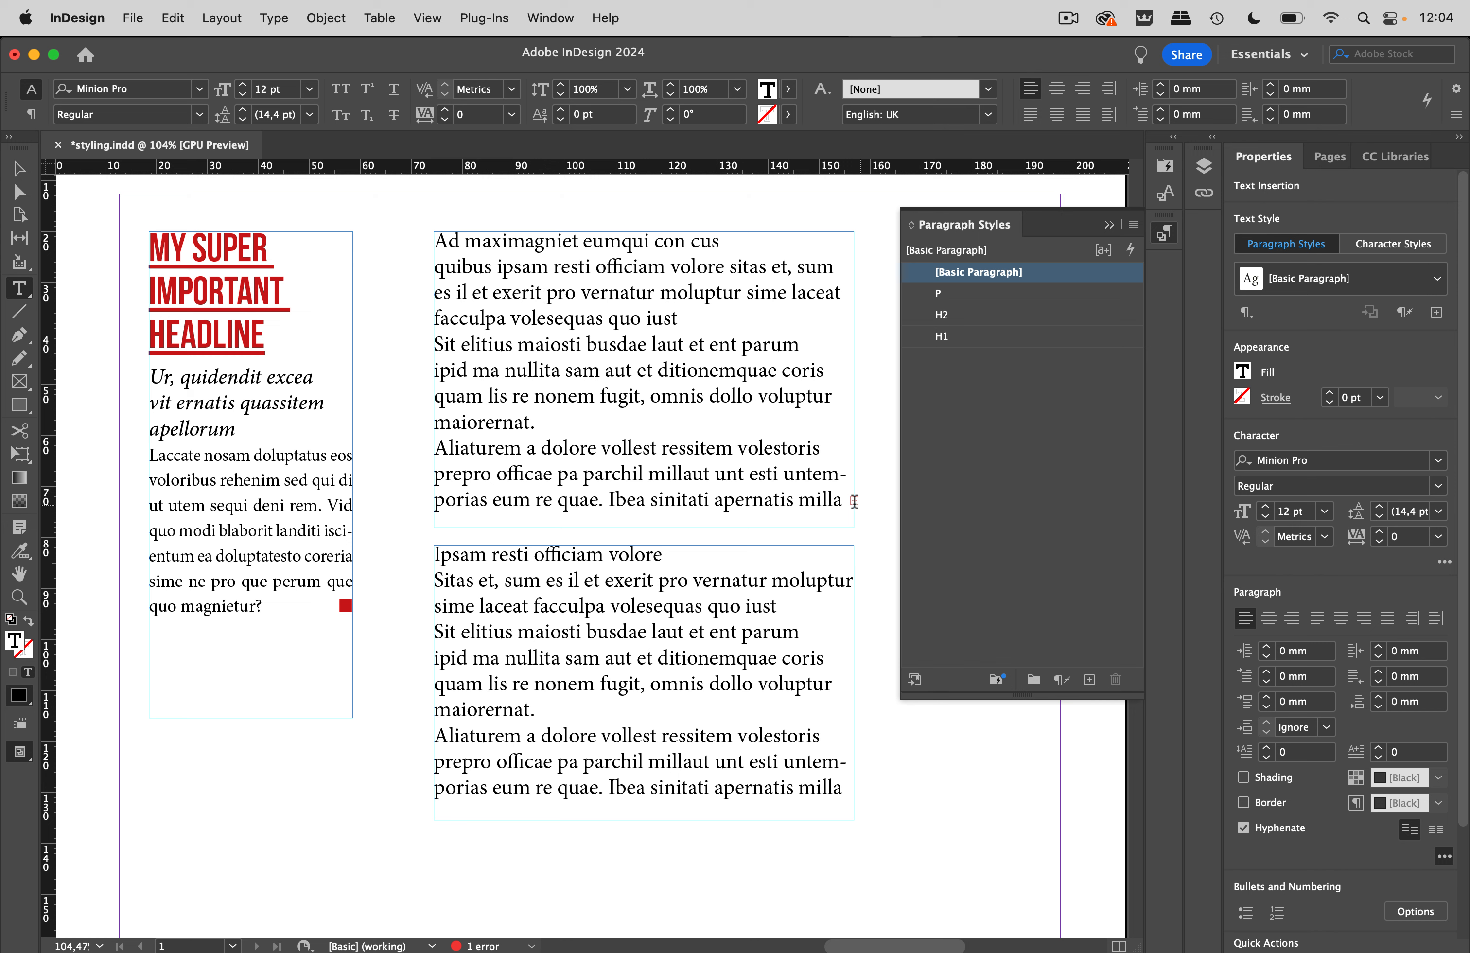
Insert a right indent tab and the black square glyph at the end of the lower unformatted text, and select the glyph
click(847, 791)
click(274, 18)
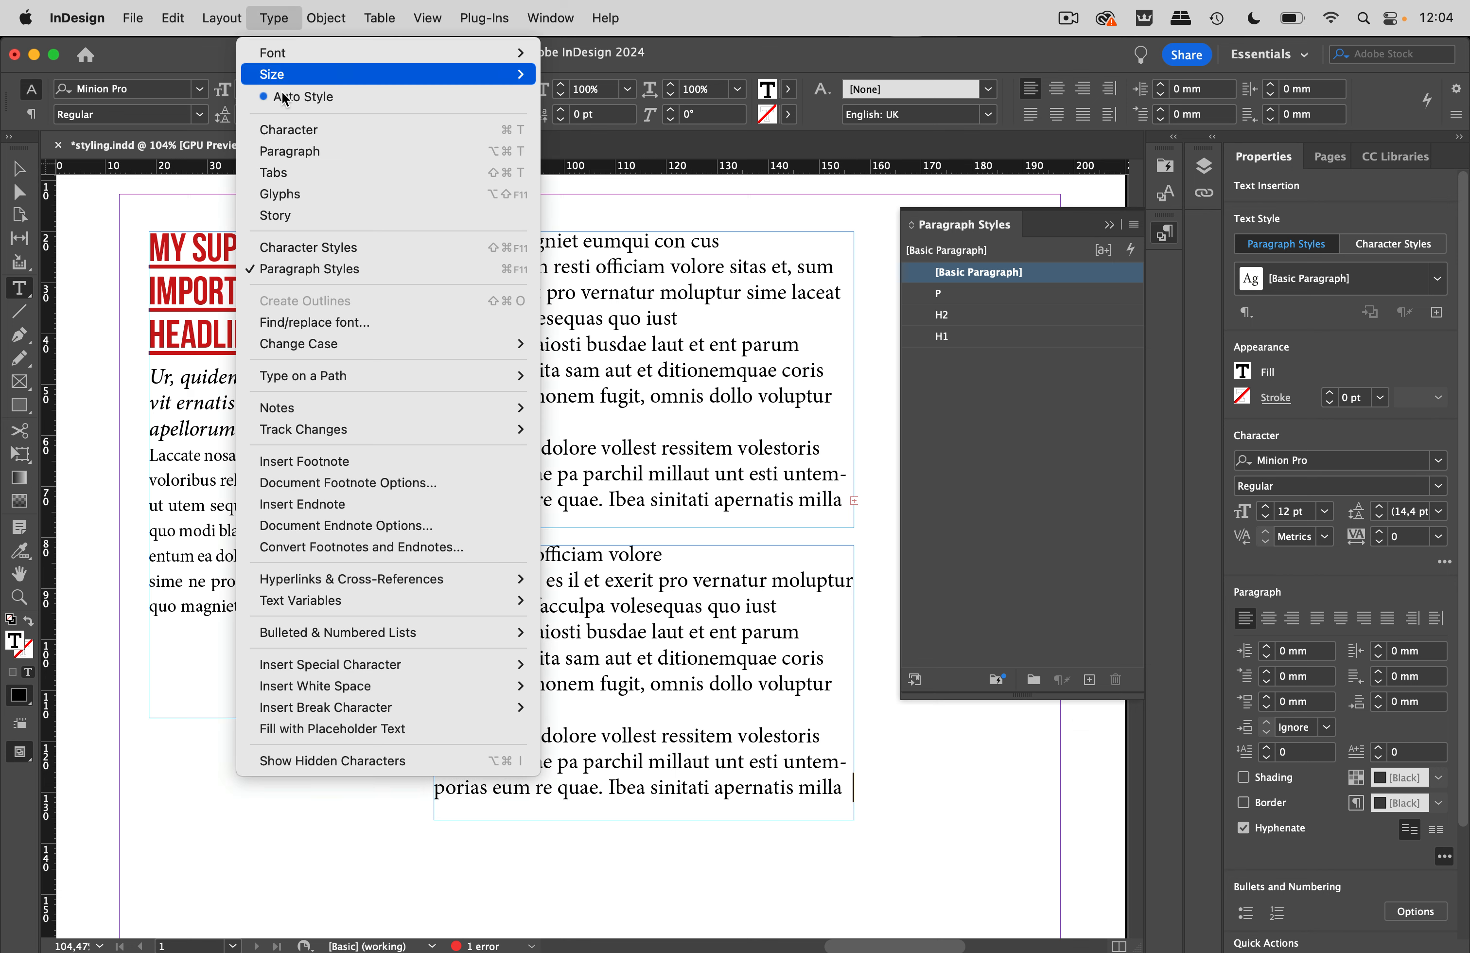
click(300, 194)
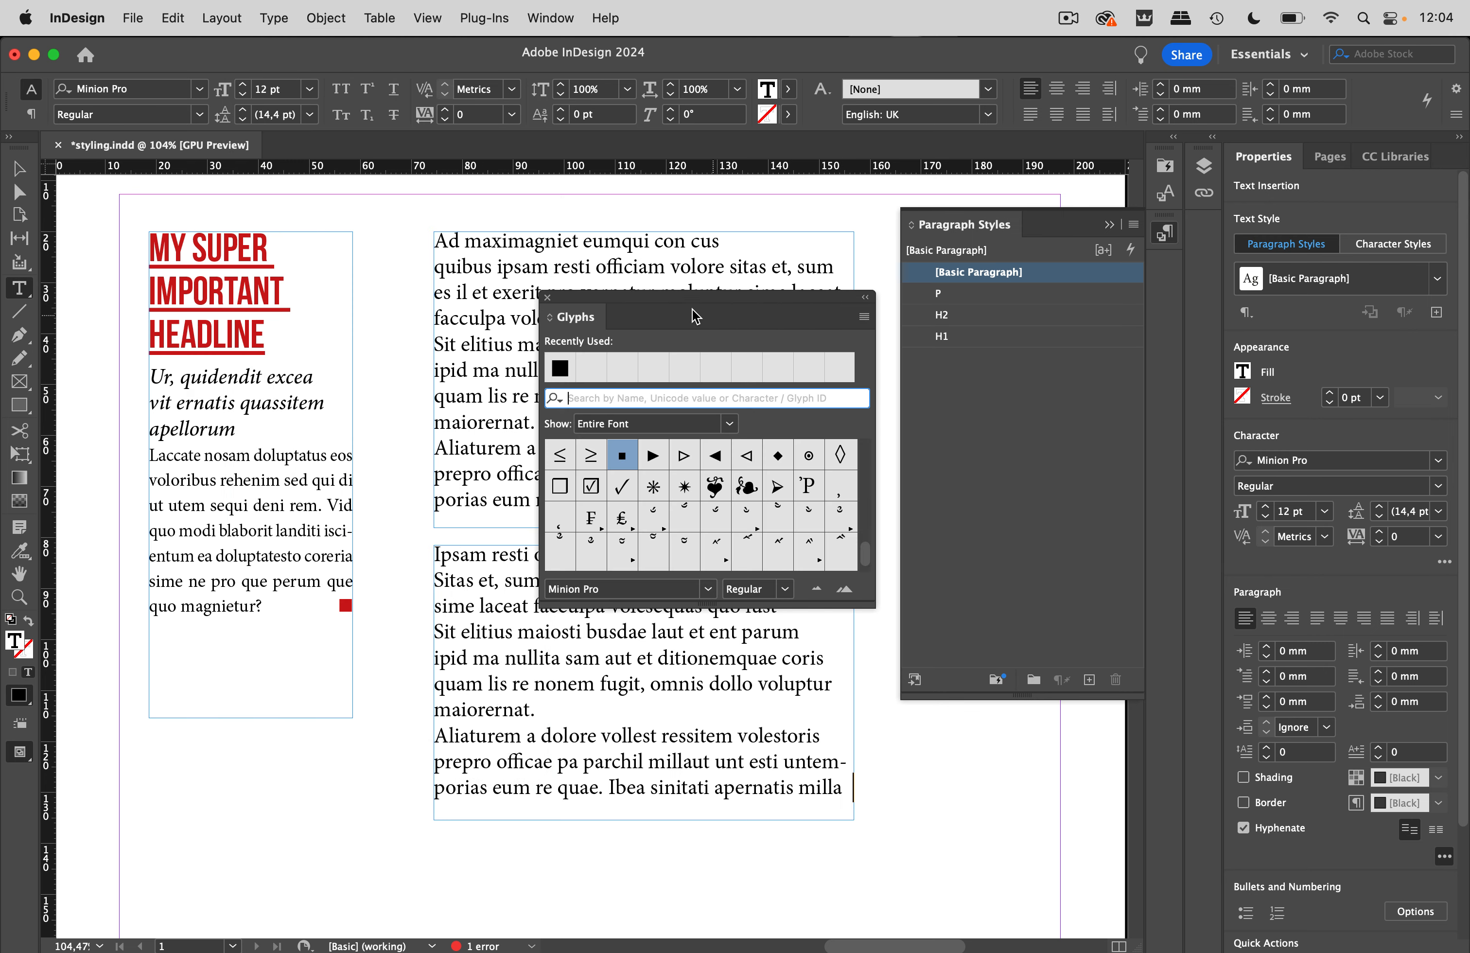
double_click(559, 369)
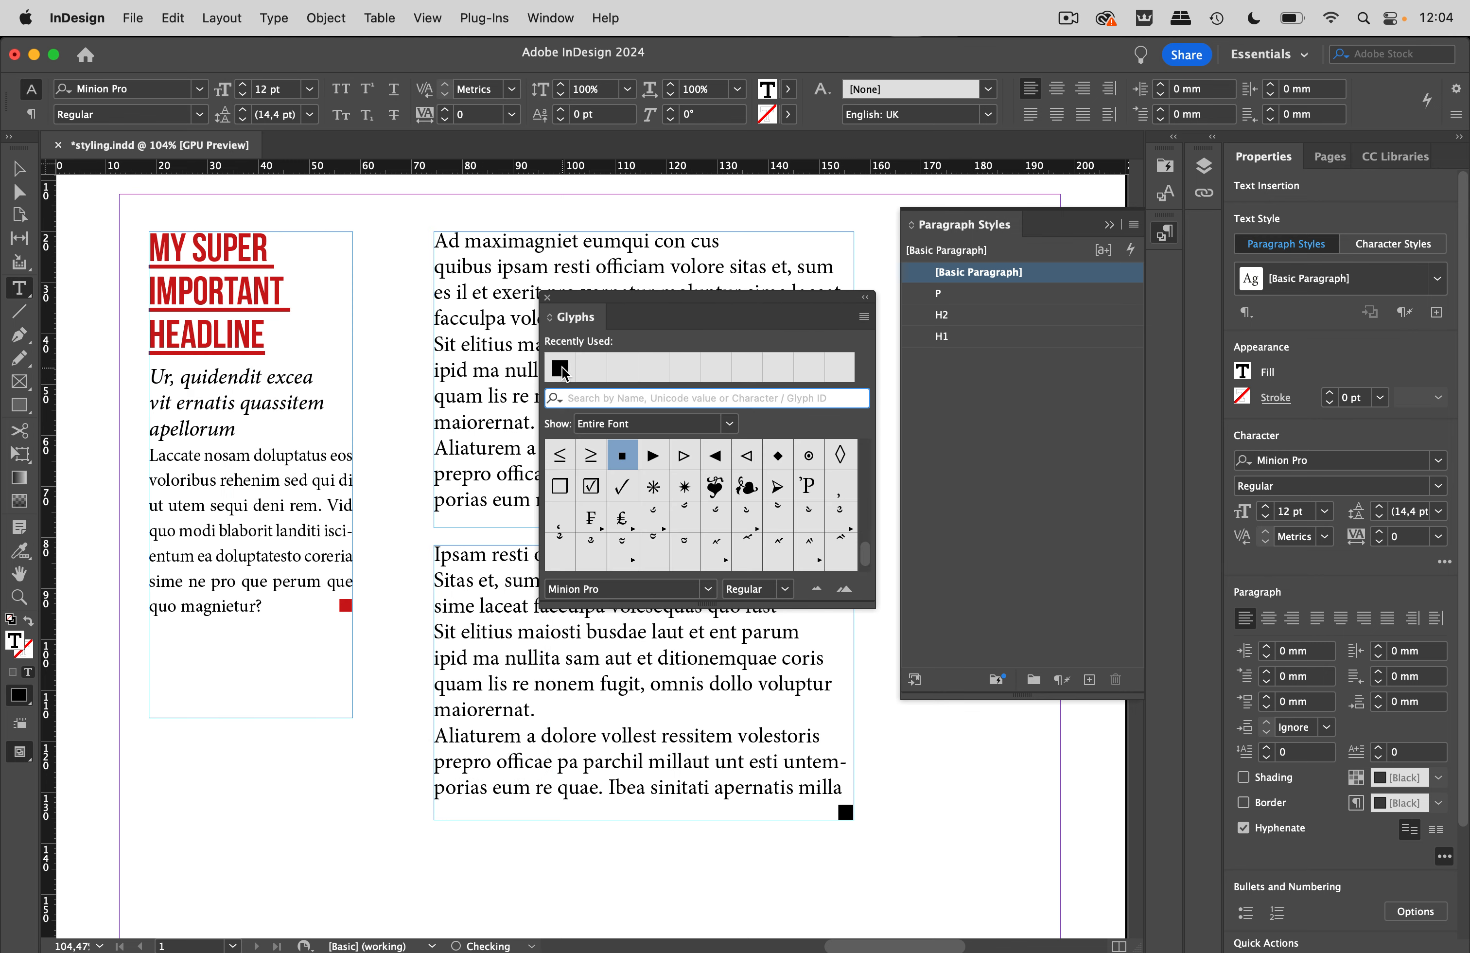
click(547, 296)
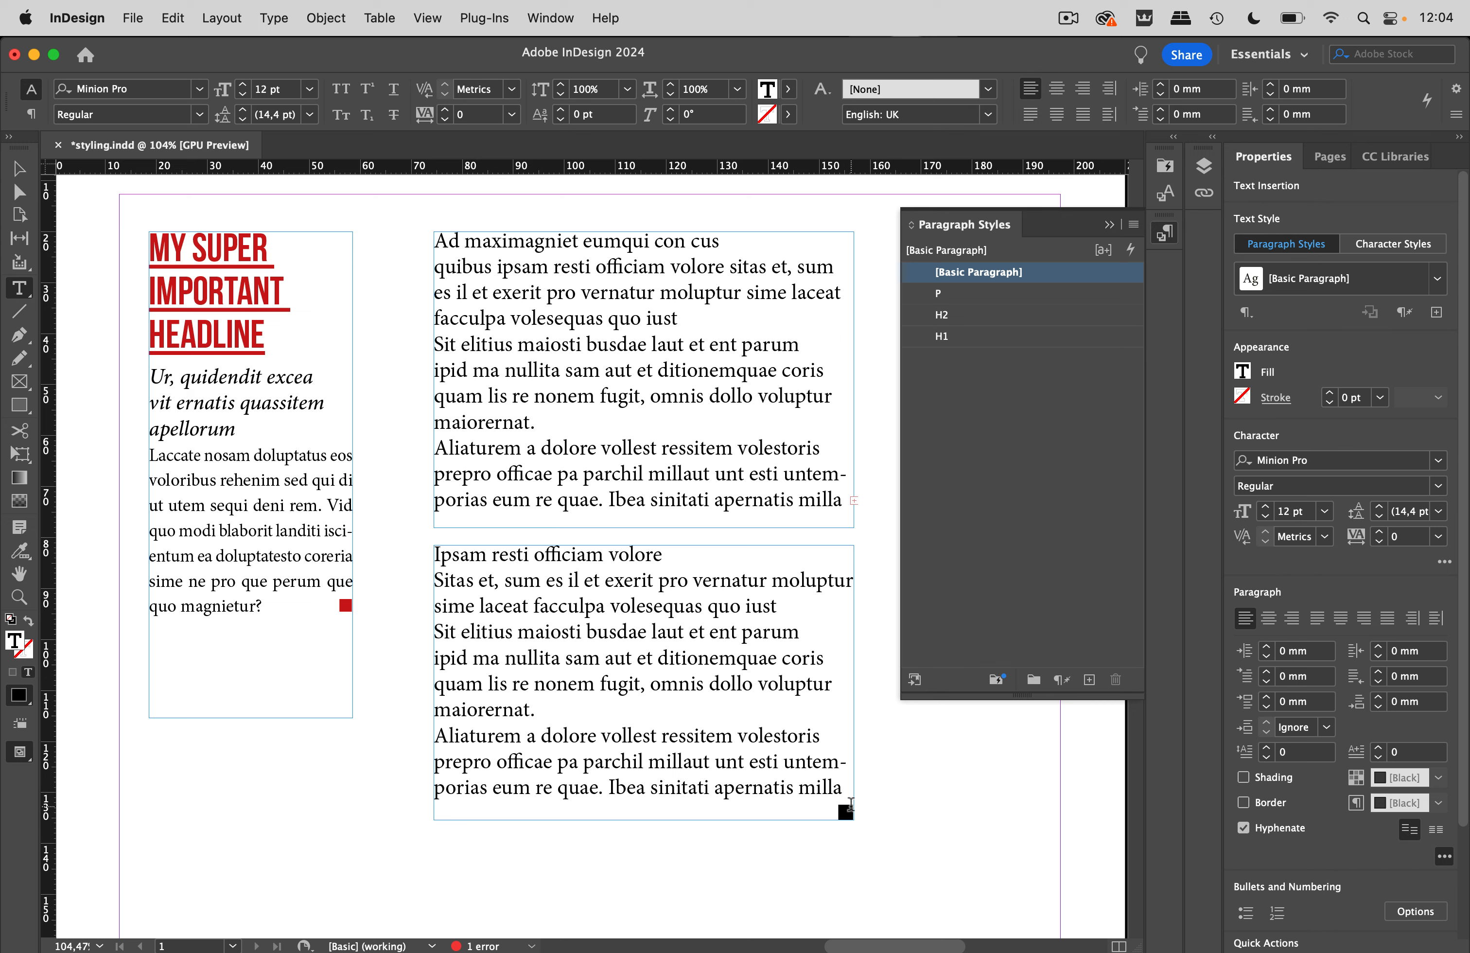
click(846, 813)
double_click(849, 813)
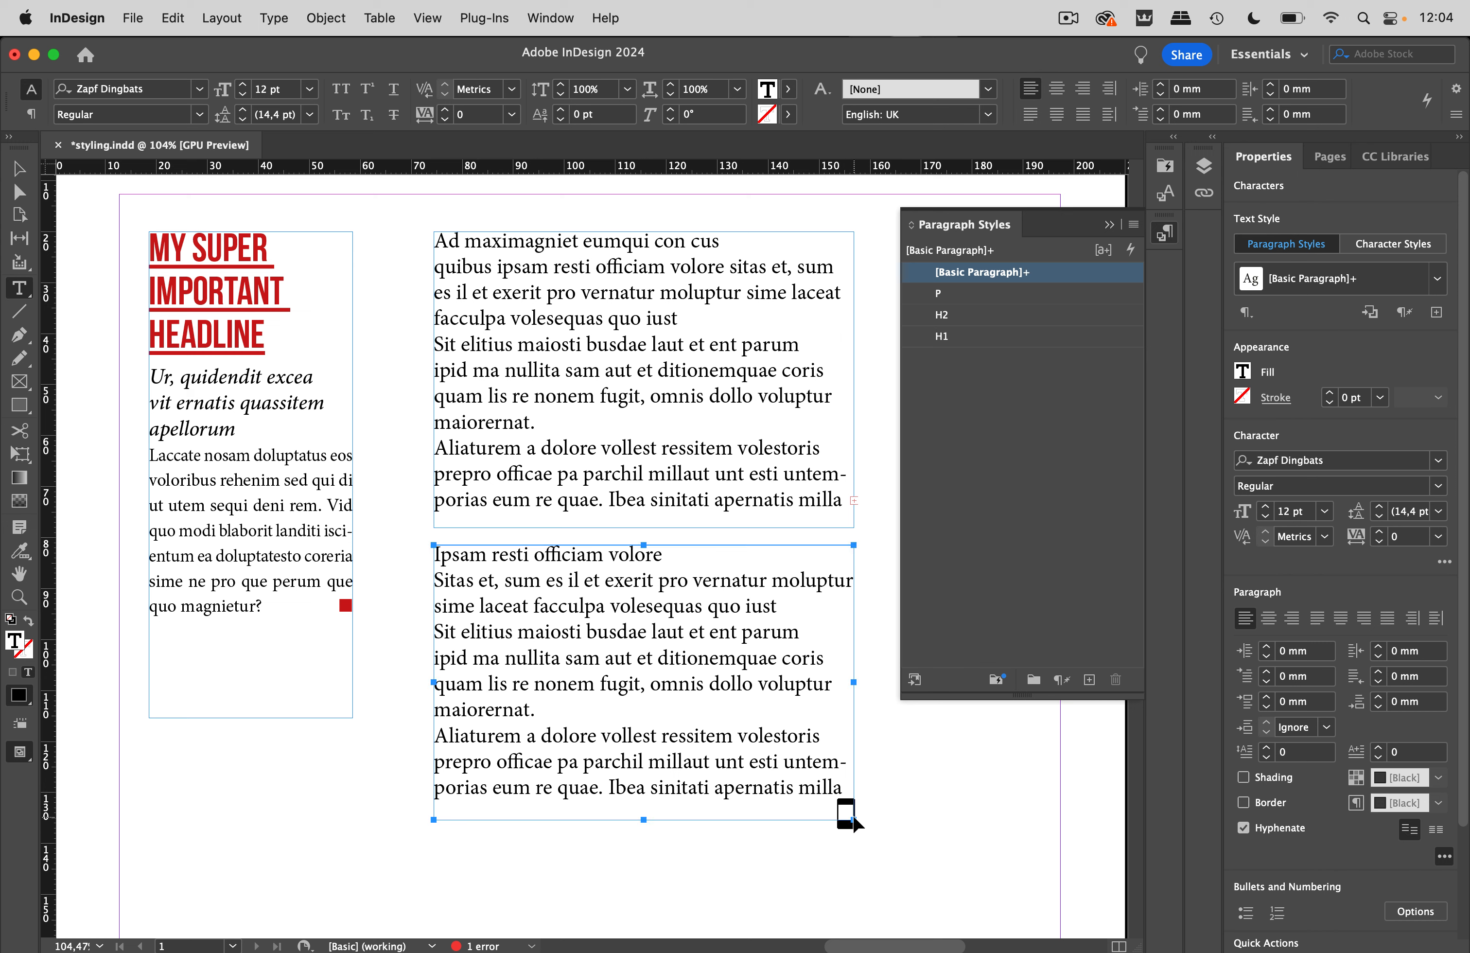
Apply the P paragraph style to the justified body text and keep that style's next style as [Same style]
click(247, 555)
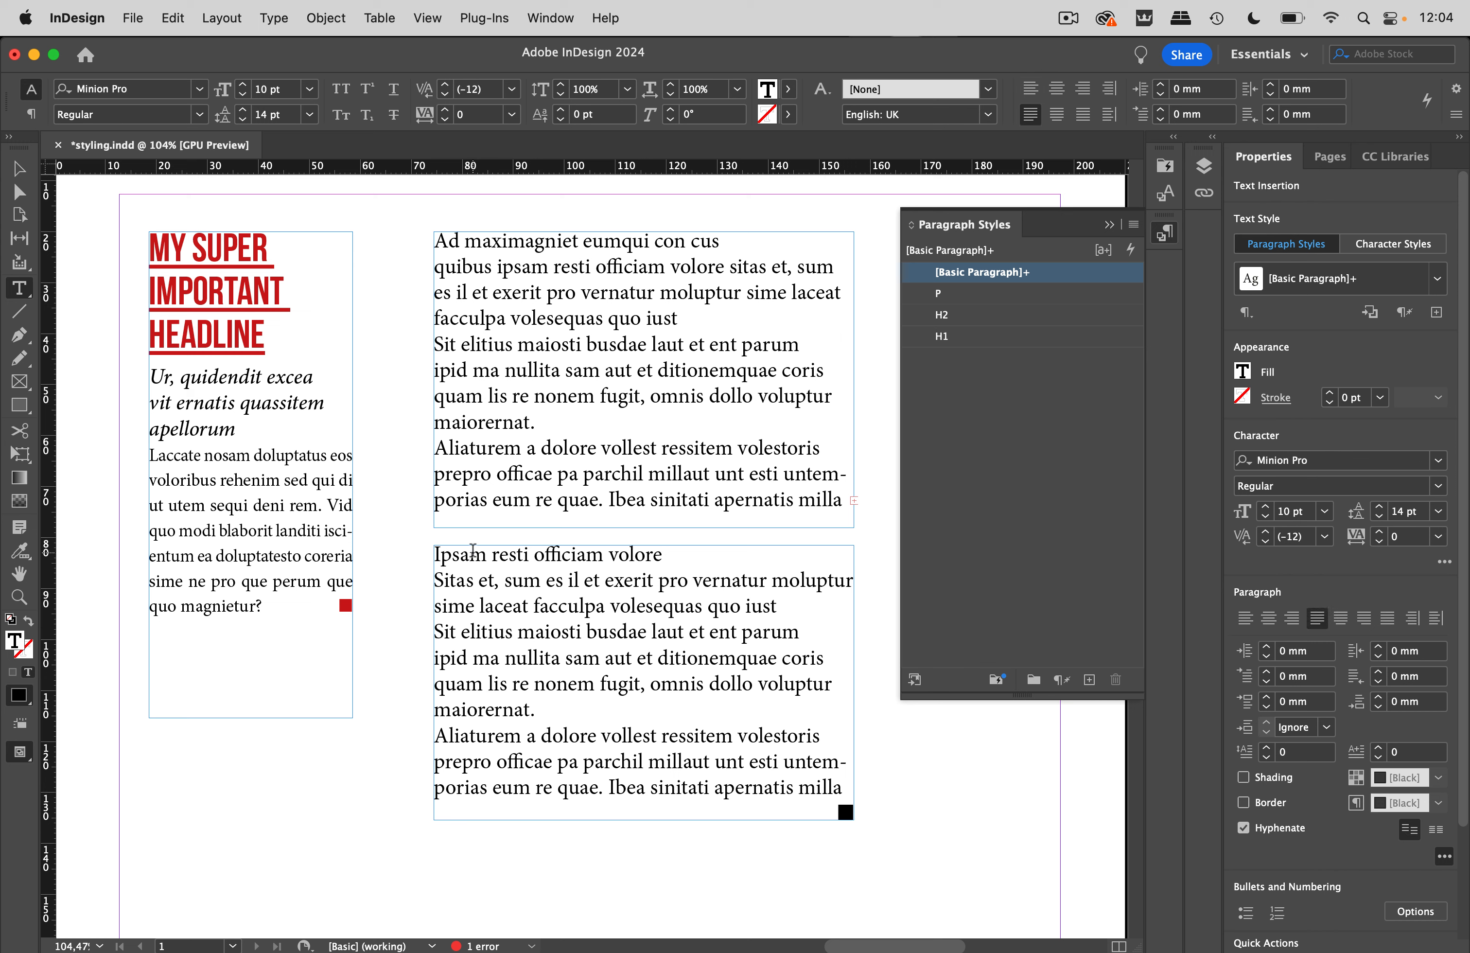
click(976, 295)
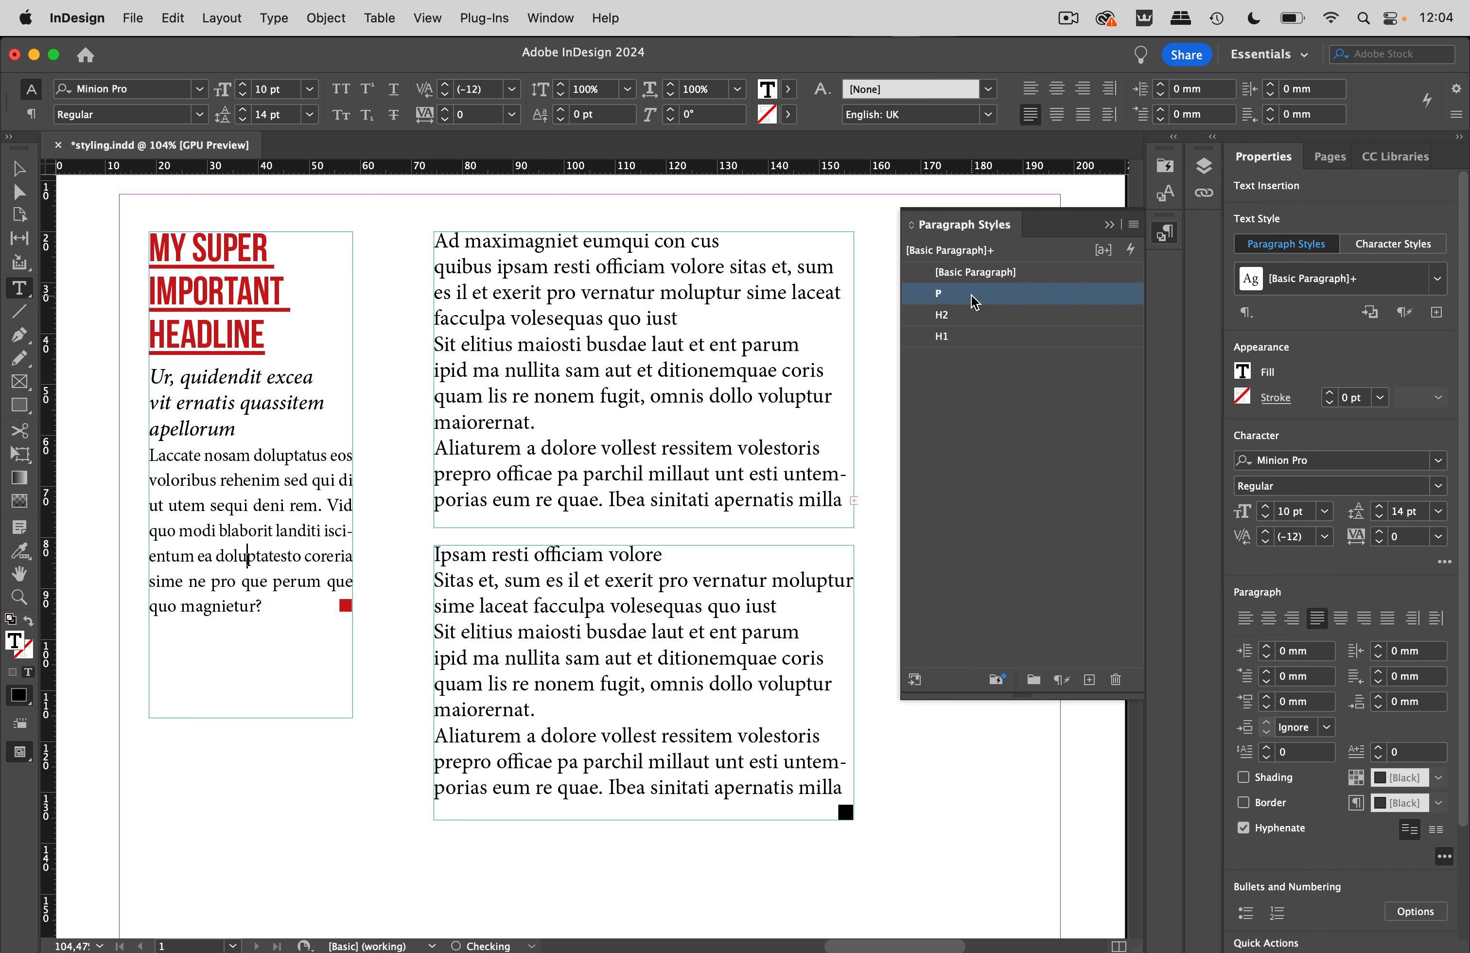
double_click(1004, 301)
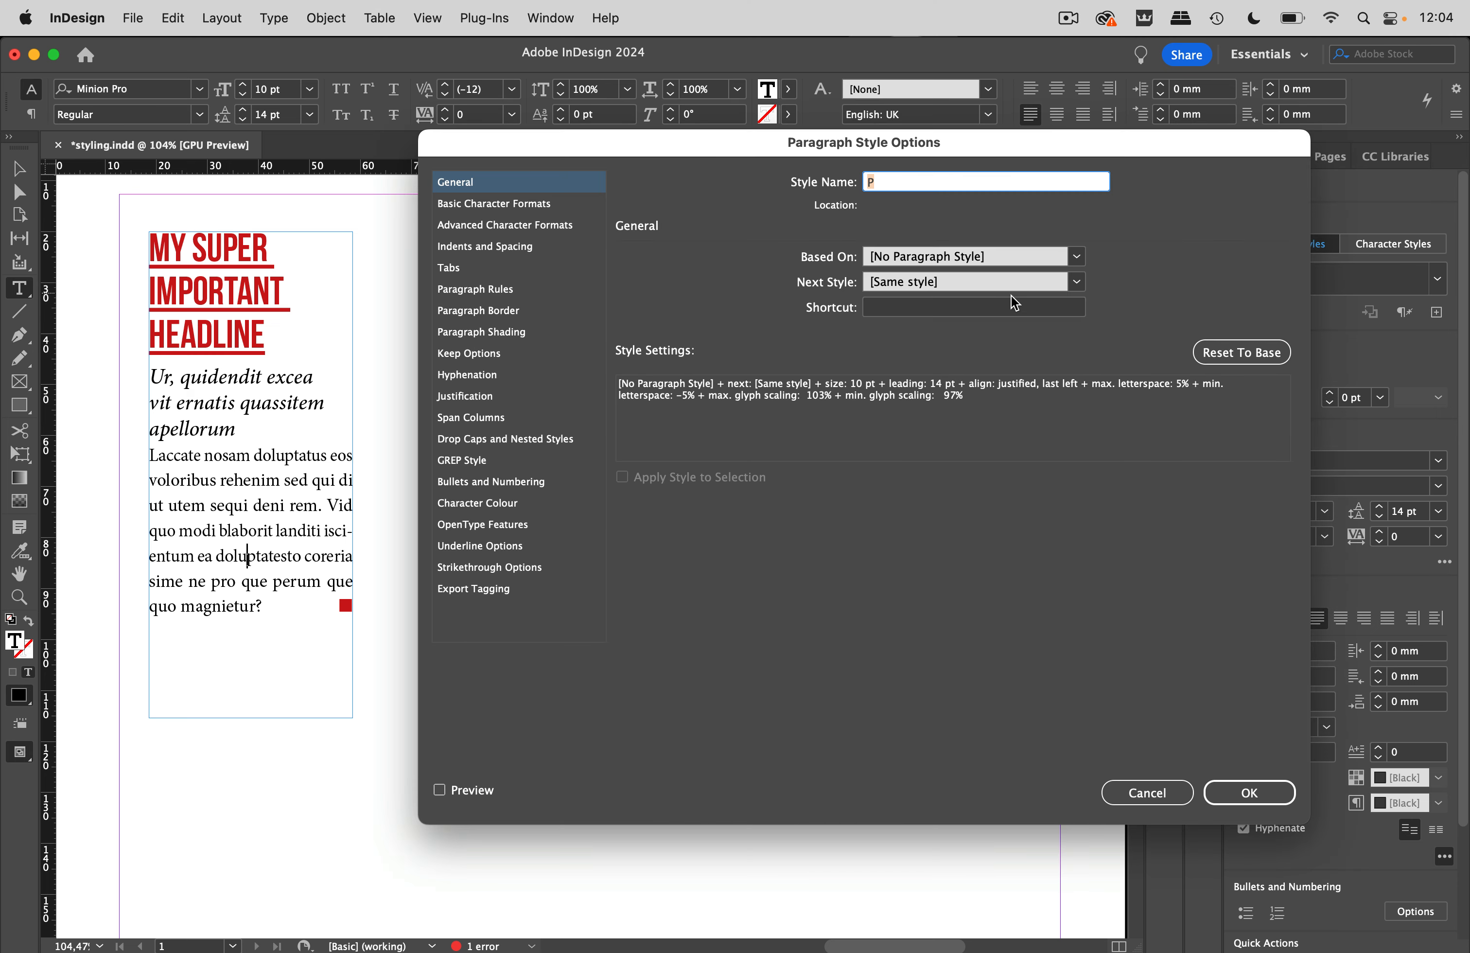
click(1065, 283)
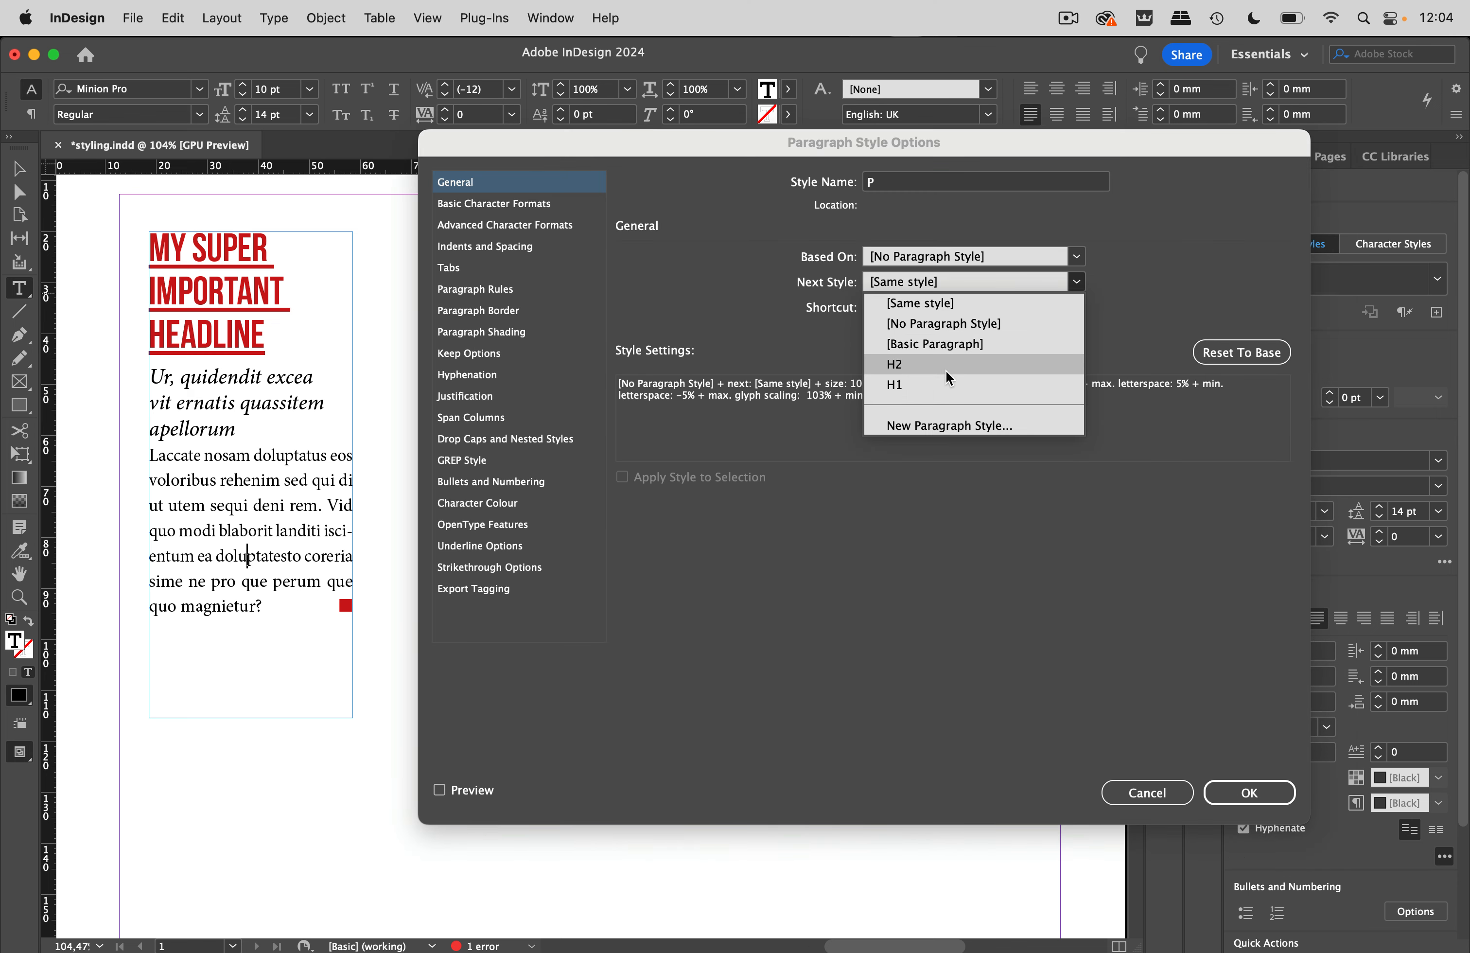
click(972, 303)
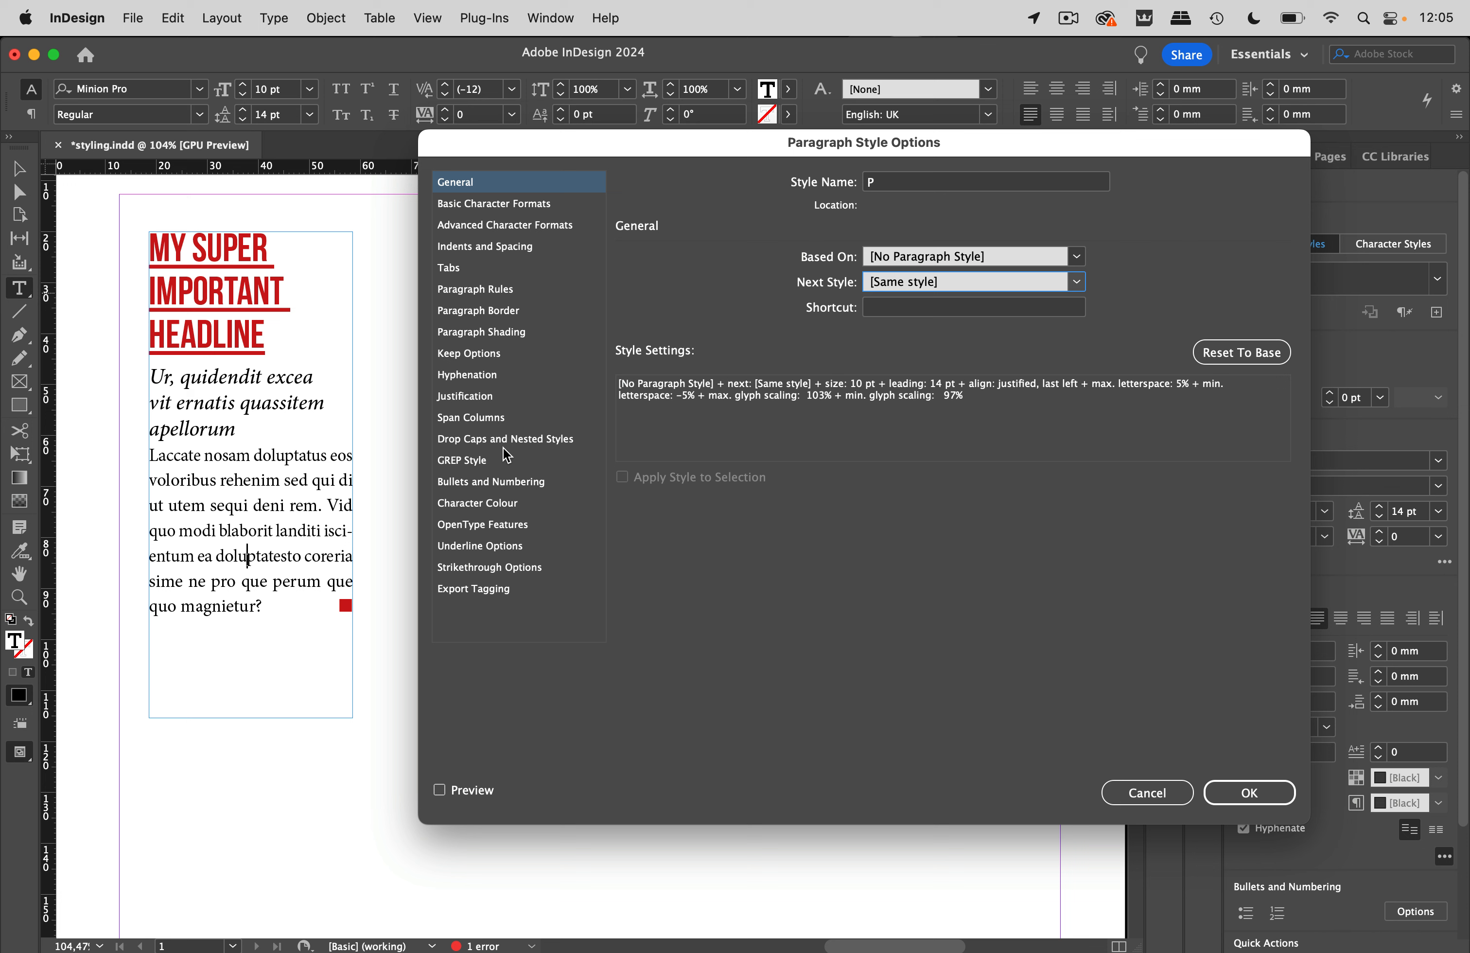
Add a GREP style to the P paragraph style that applies the Red character style
click(501, 464)
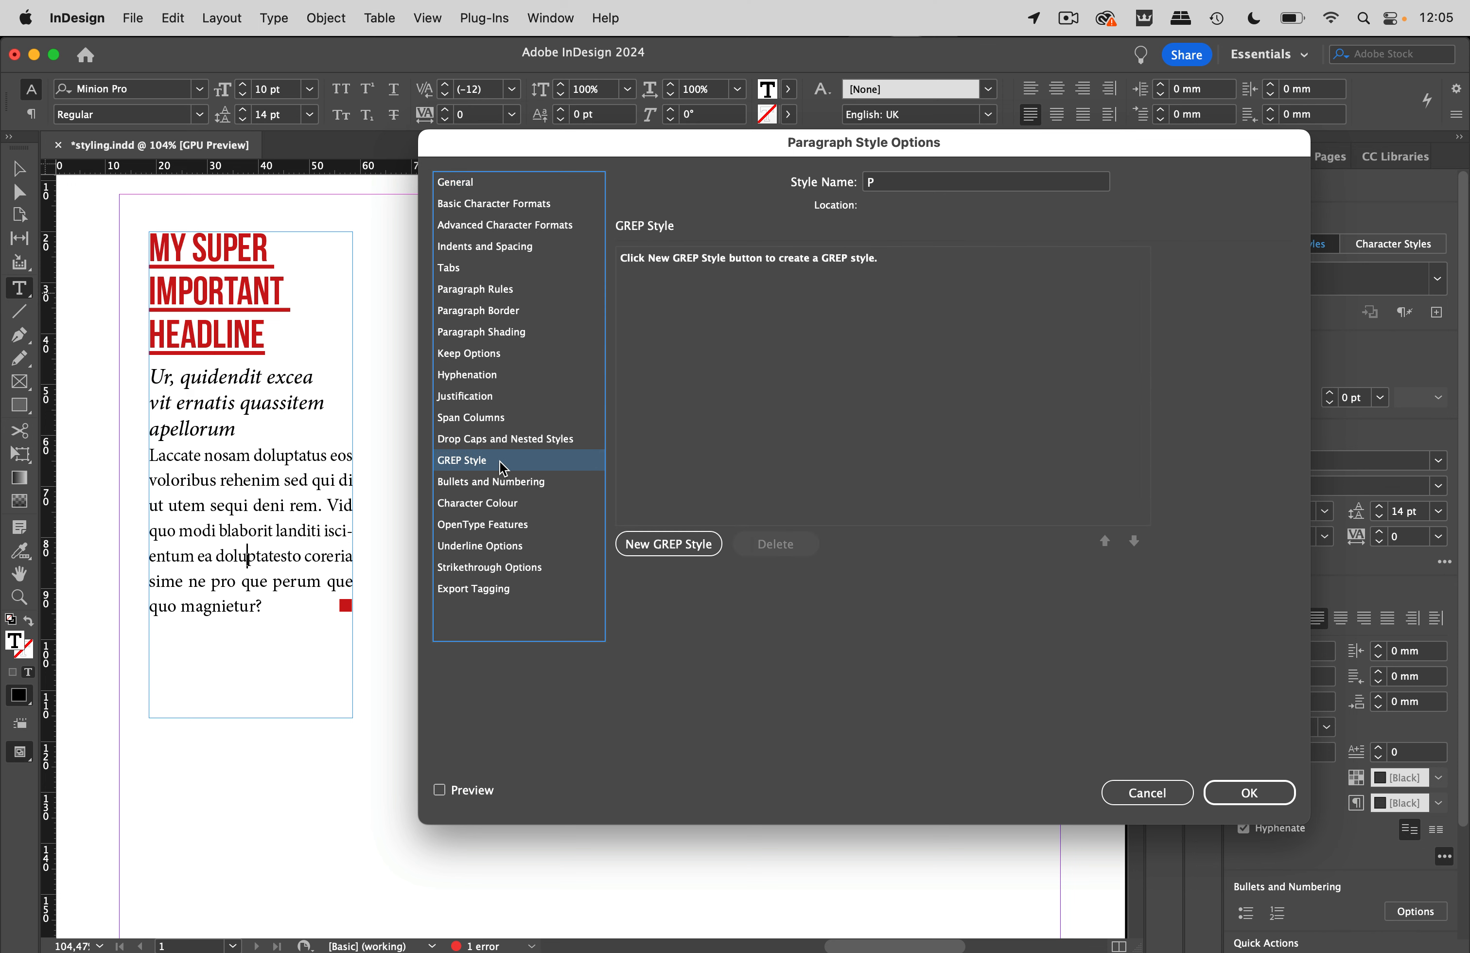
click(669, 543)
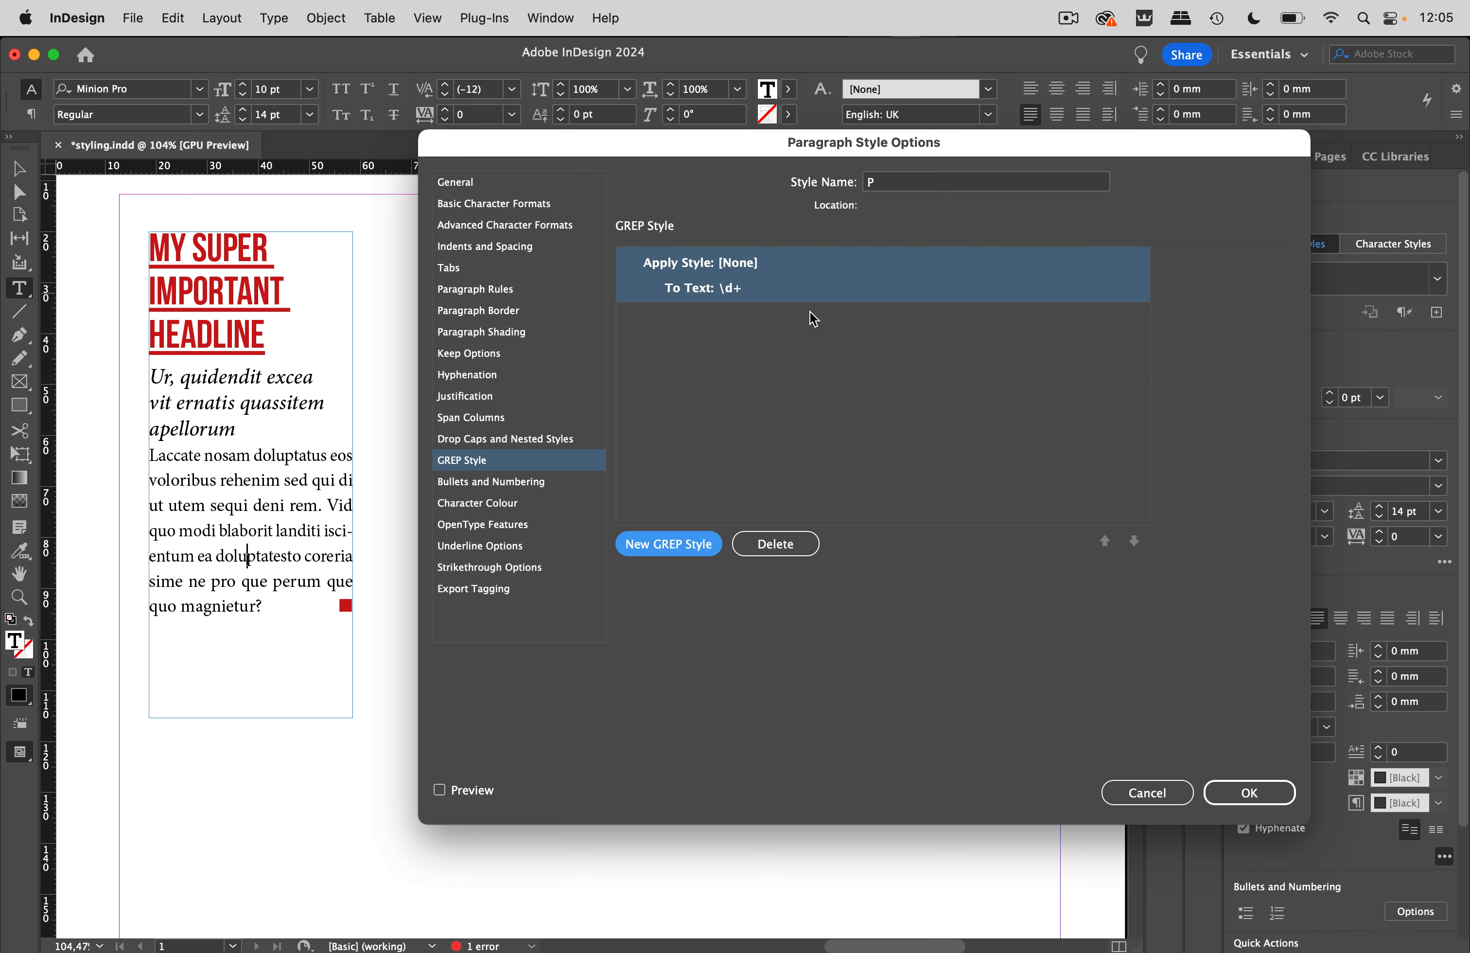
click(736, 289)
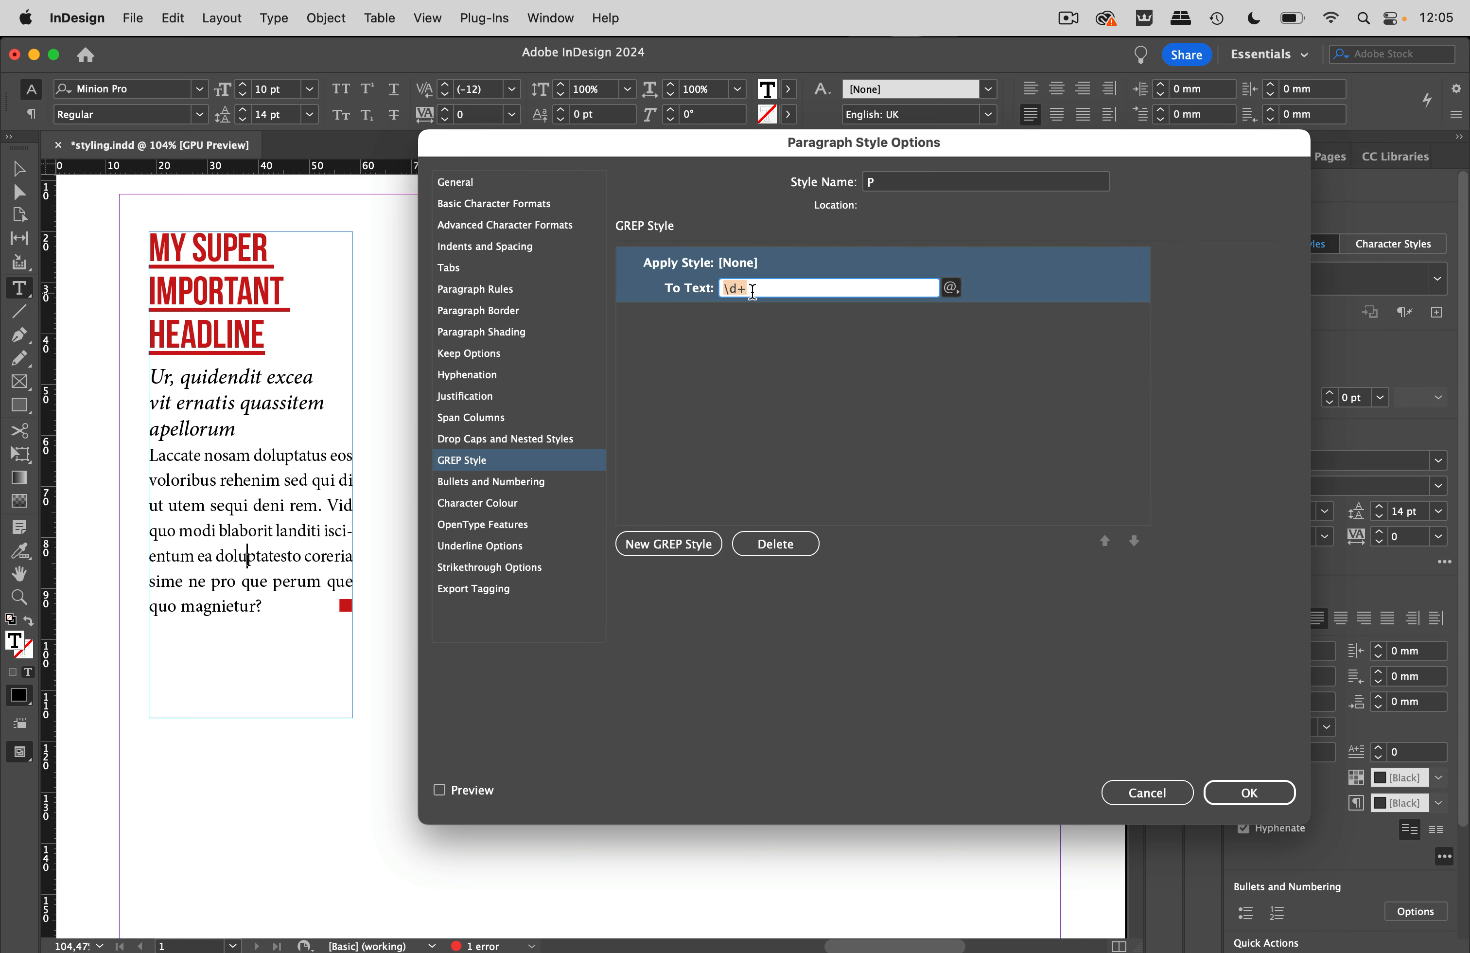
click(747, 266)
click(929, 262)
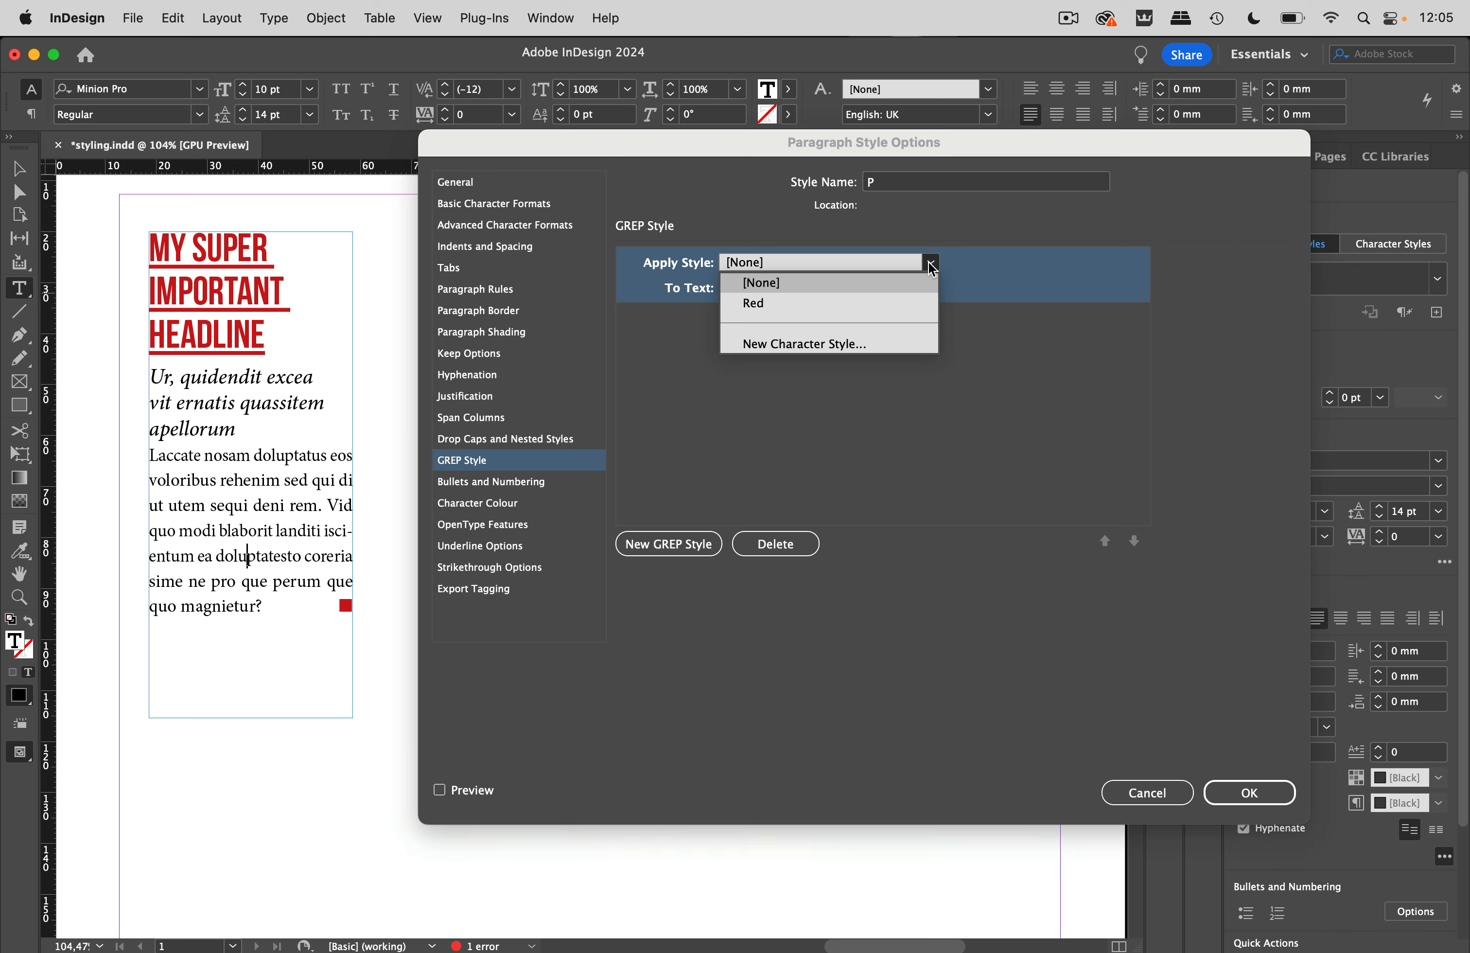
click(781, 304)
Set the GREP style's target text to a right indent tab followed by the black square (~y■), and accept the P style options
click(747, 288)
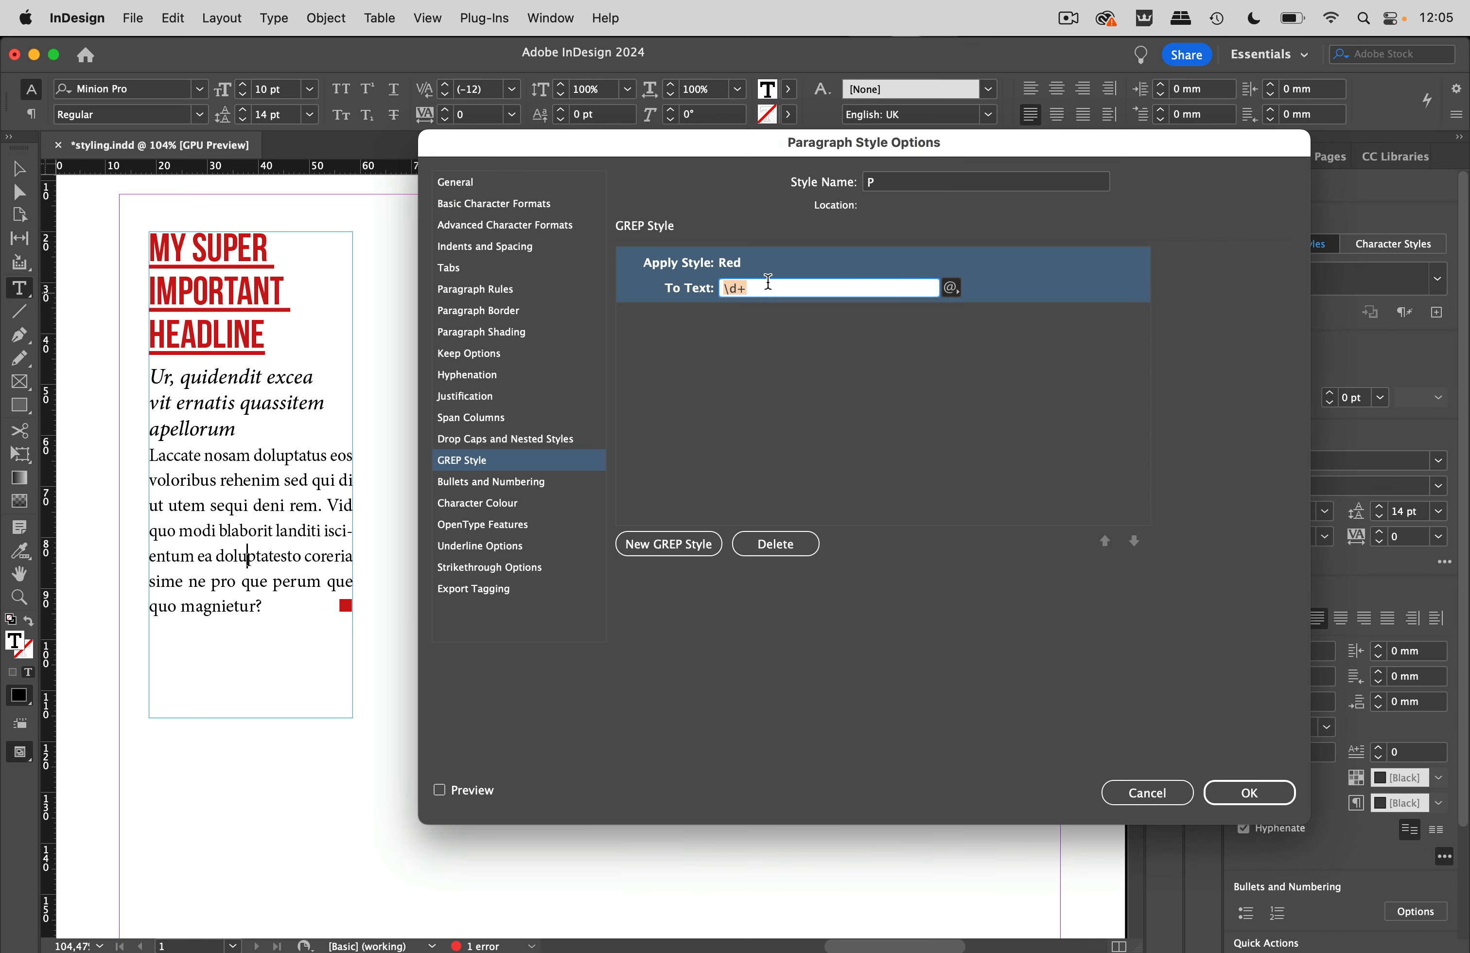
click(953, 289)
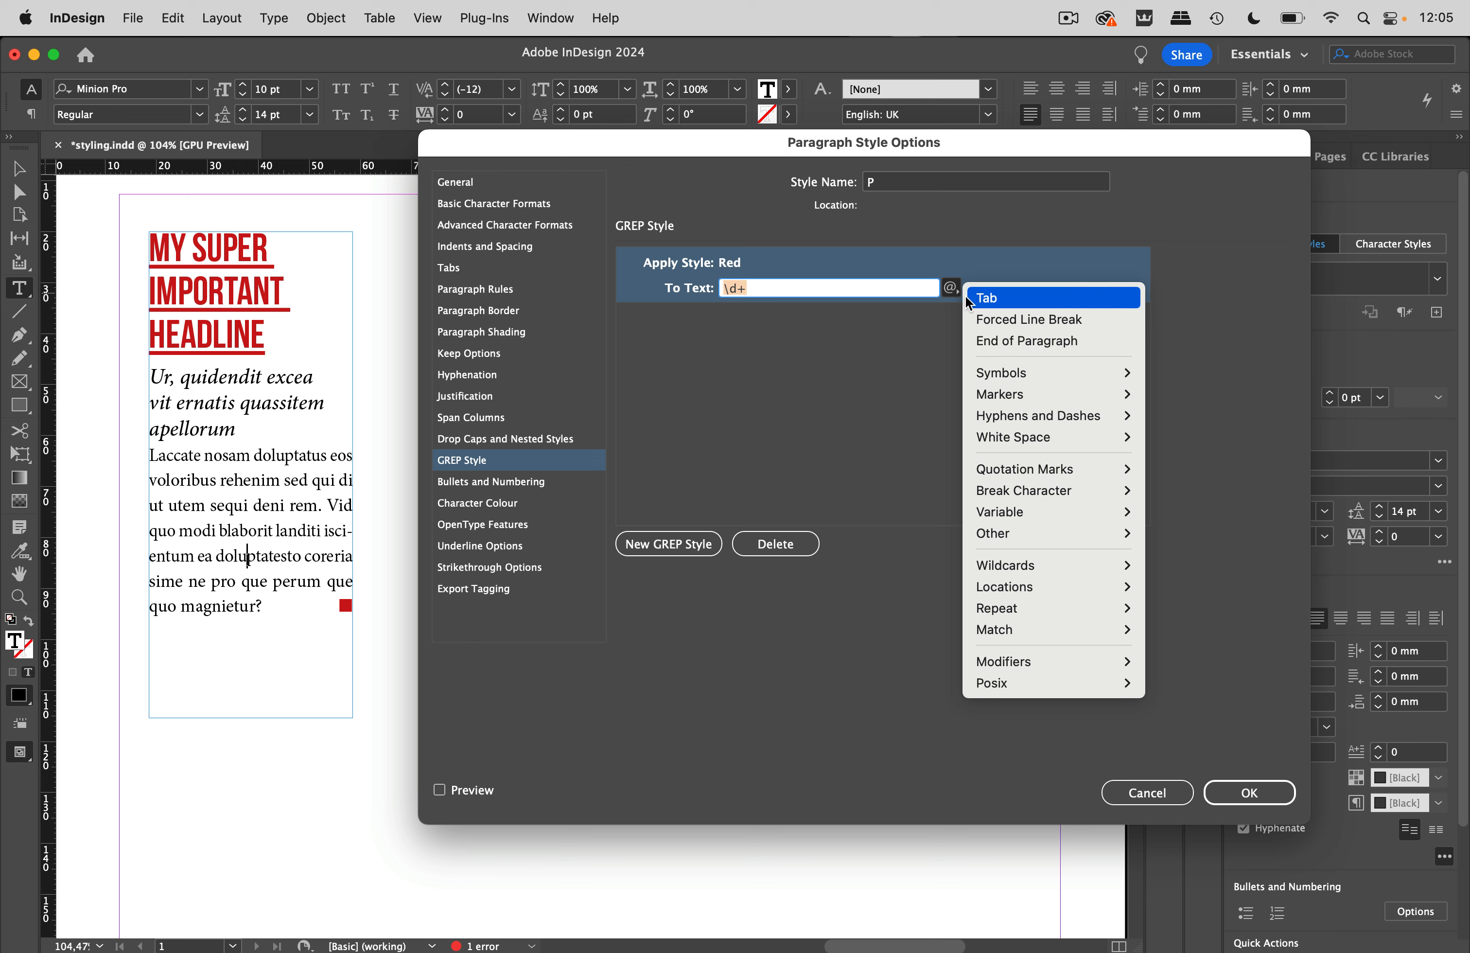
mouse_move(1023, 396)
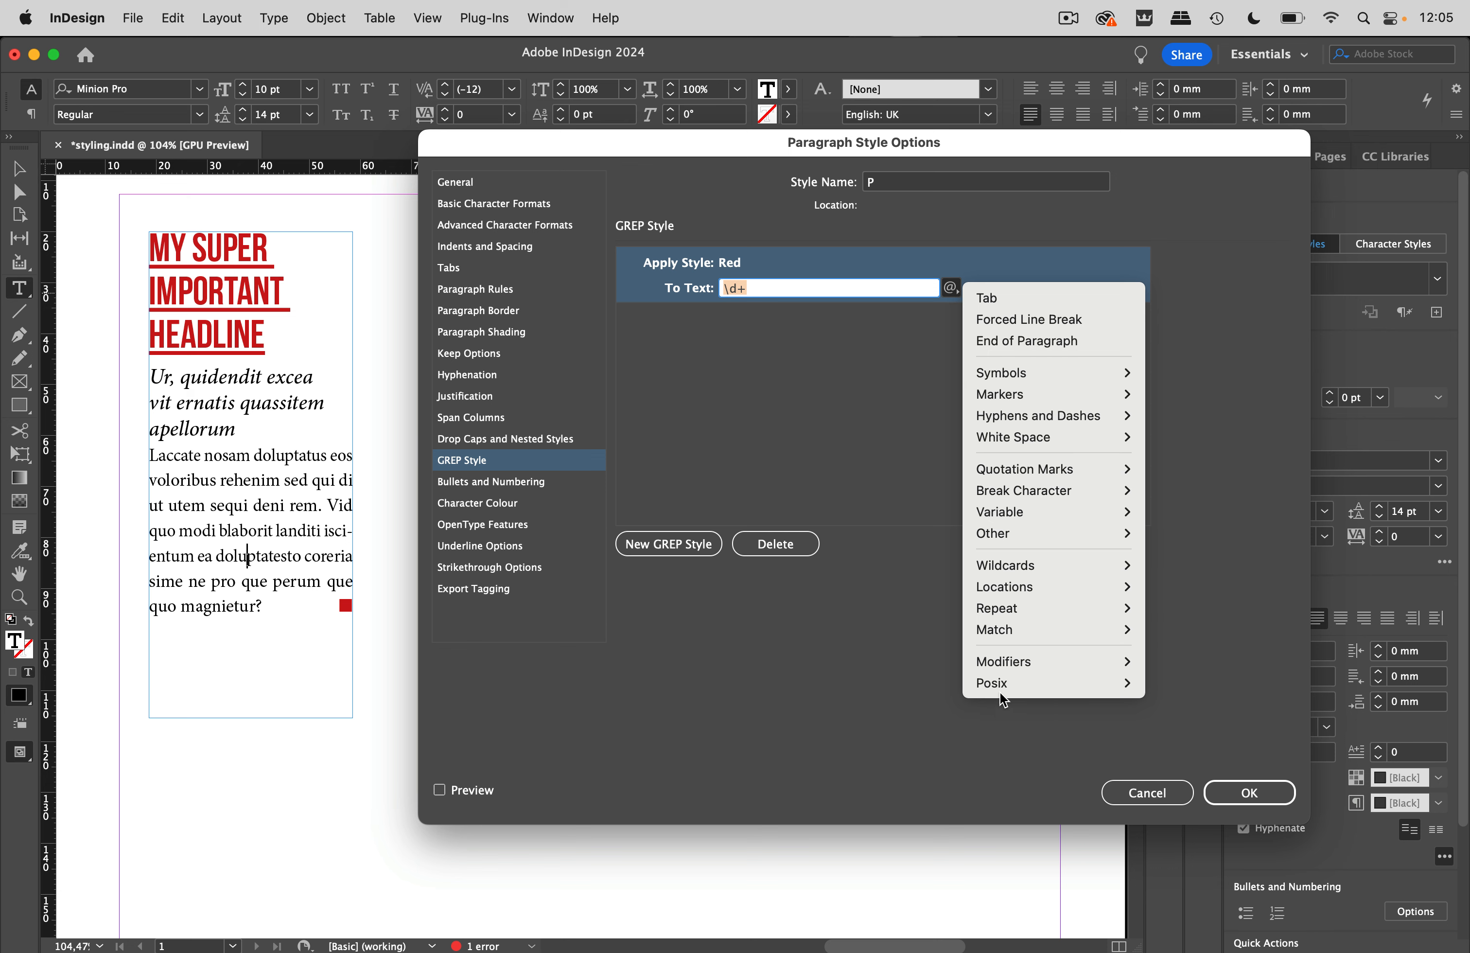
mouse_move(1000, 531)
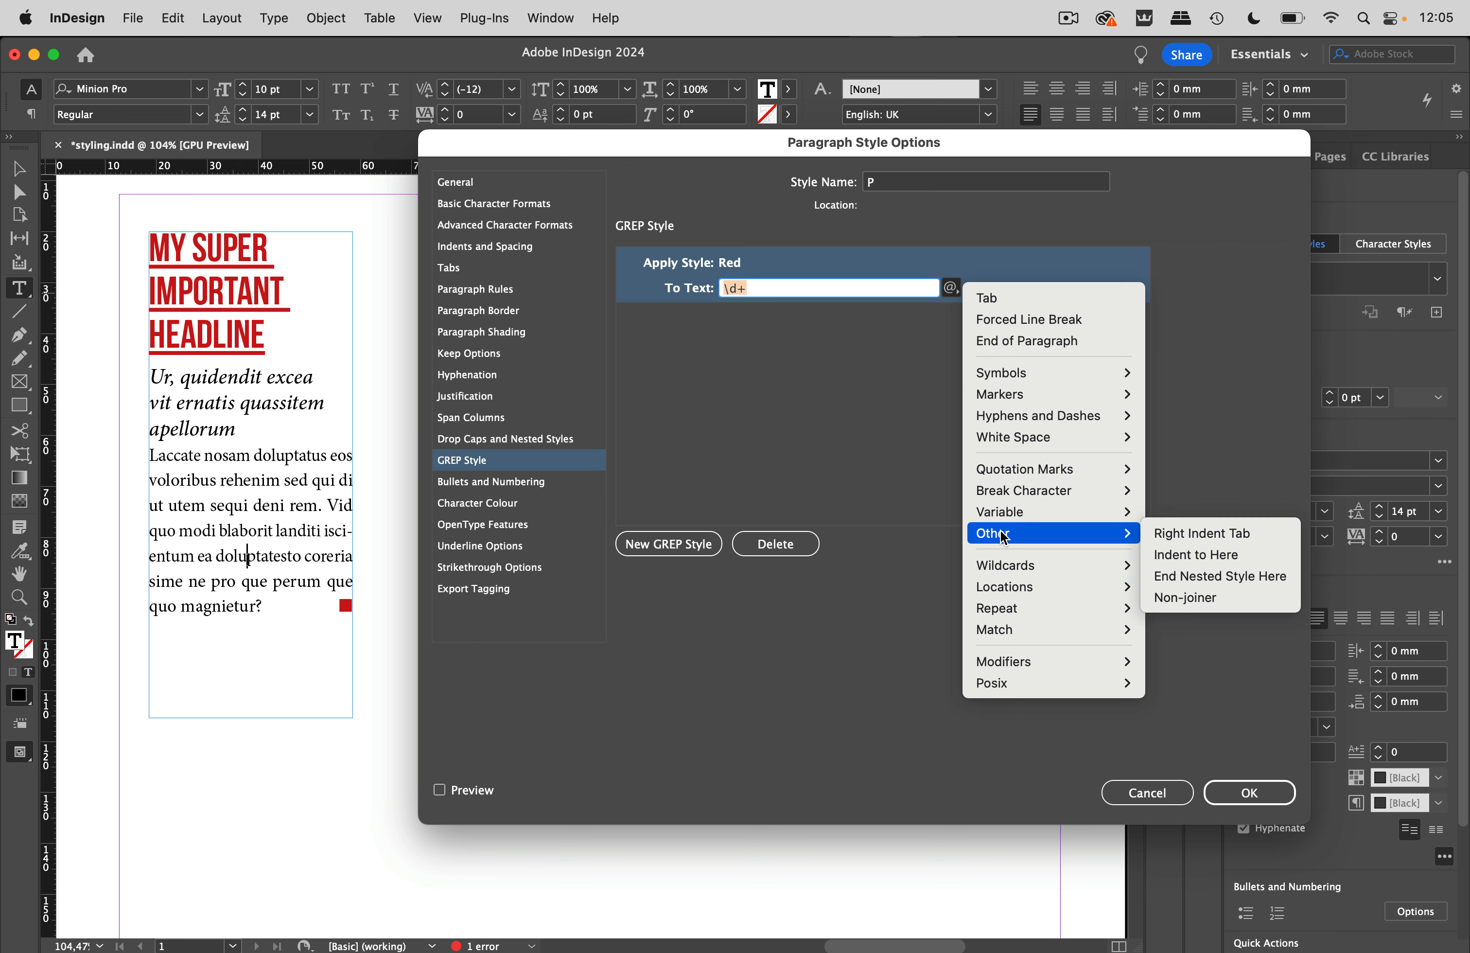
click(1182, 535)
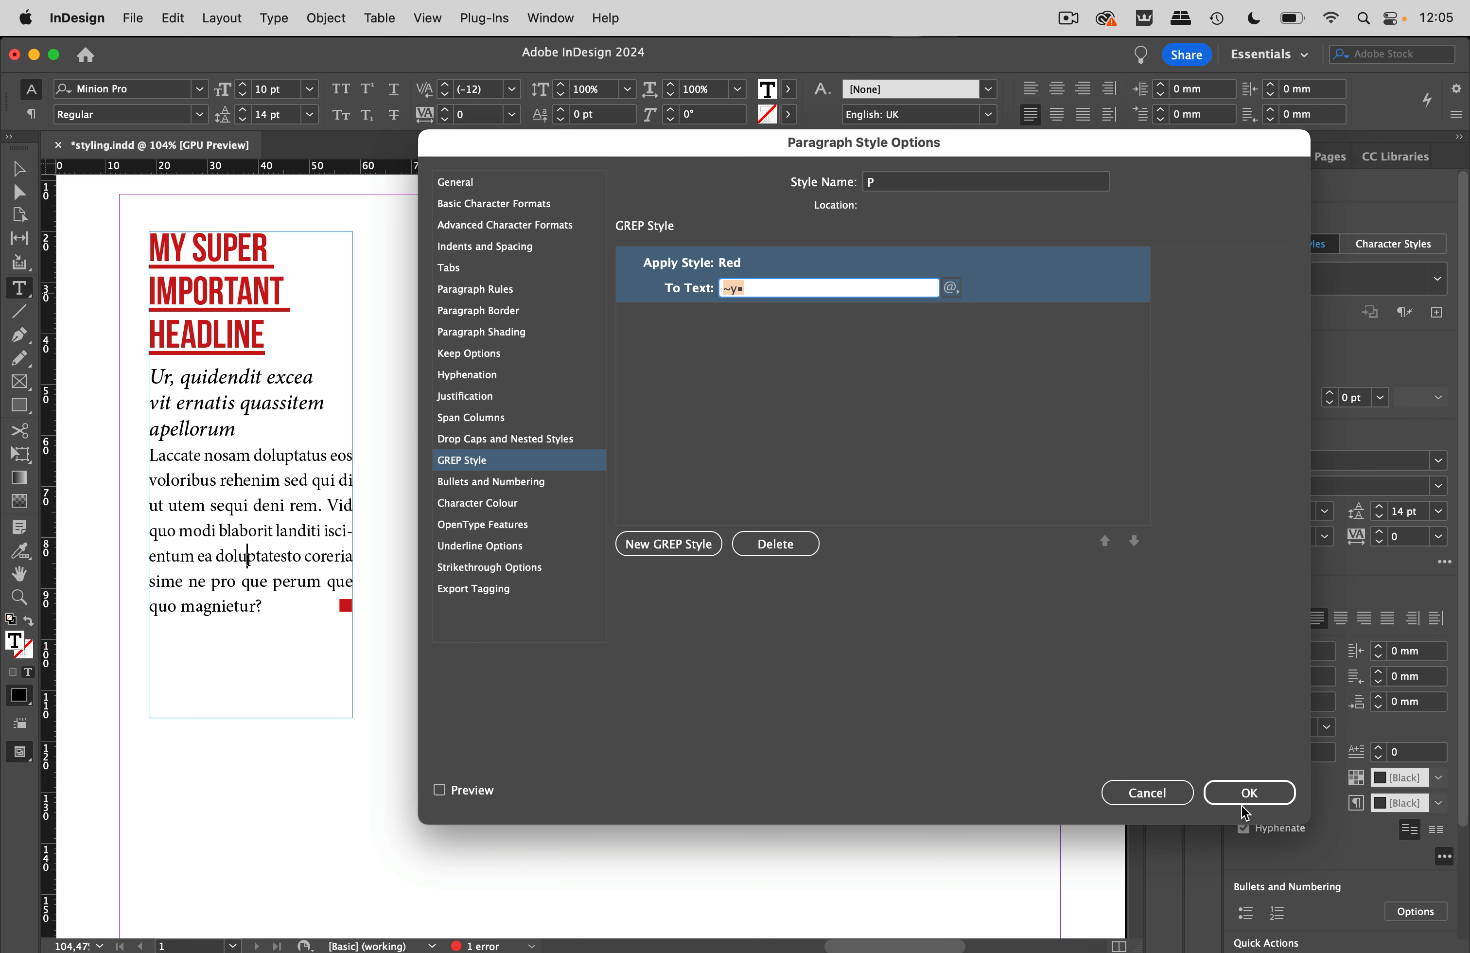
click(1249, 793)
Select the finished text frame with the "My super important headline" text and bring up the Object Styles
key(Escape)
click(381, 233)
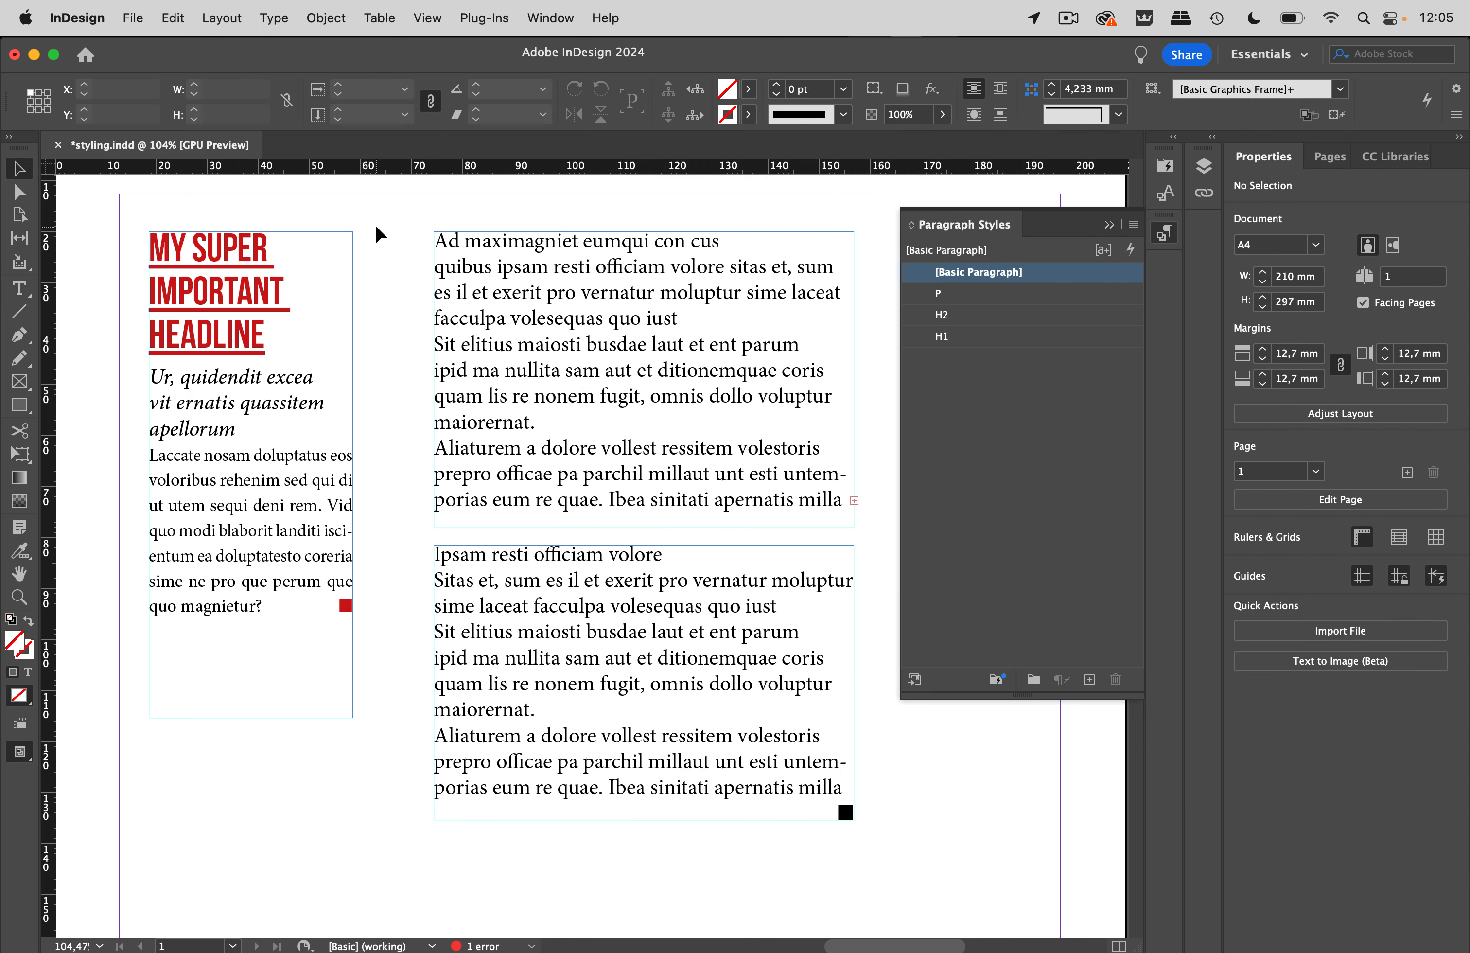
click(266, 467)
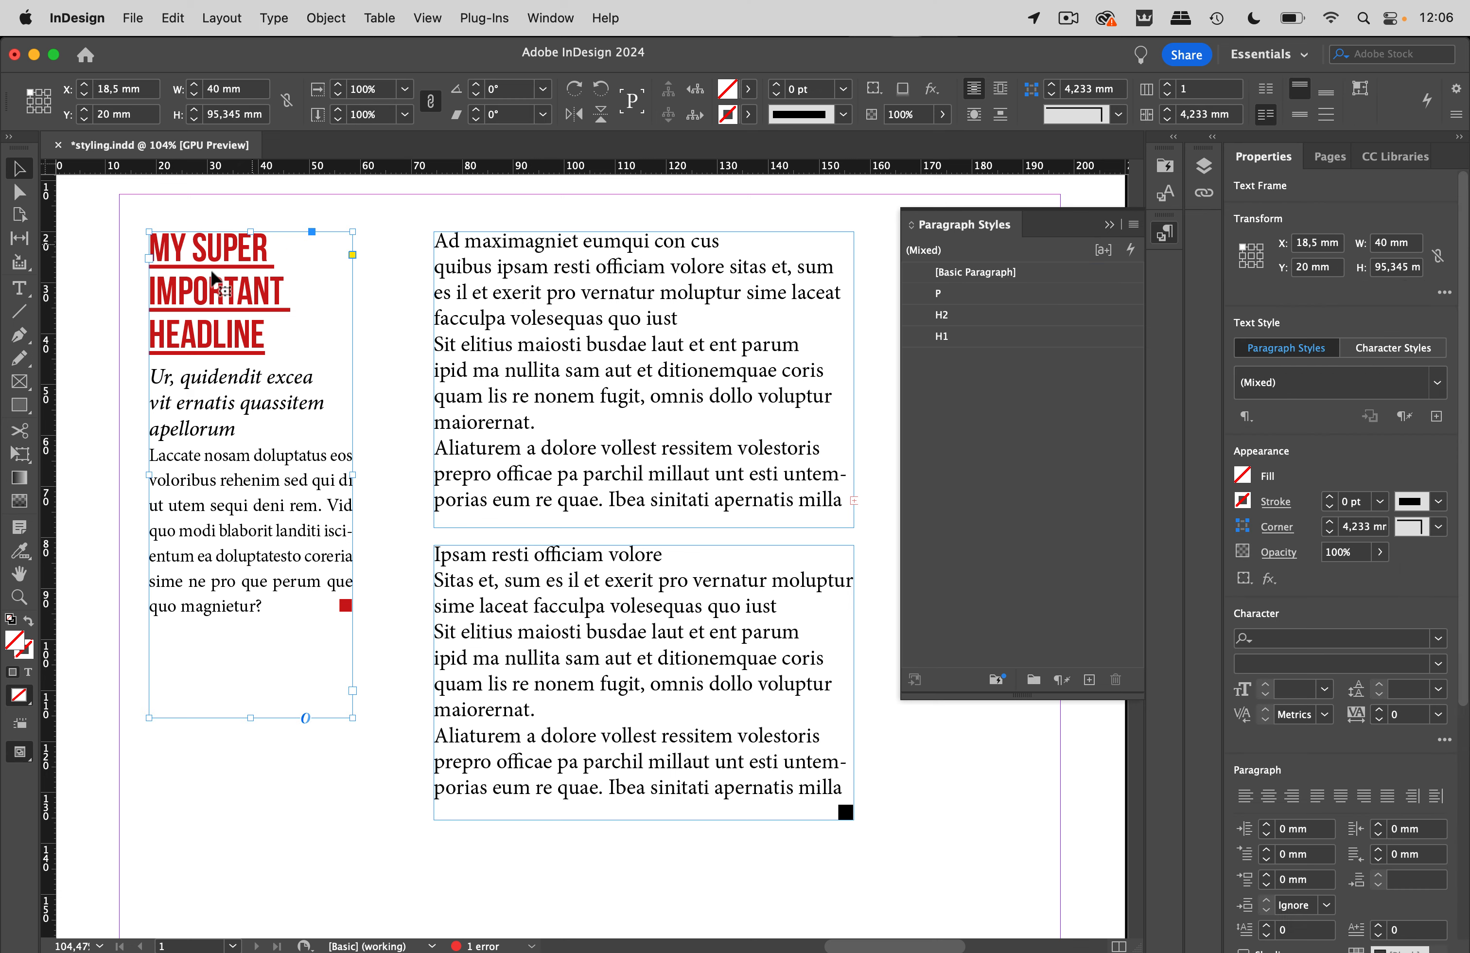
click(551, 18)
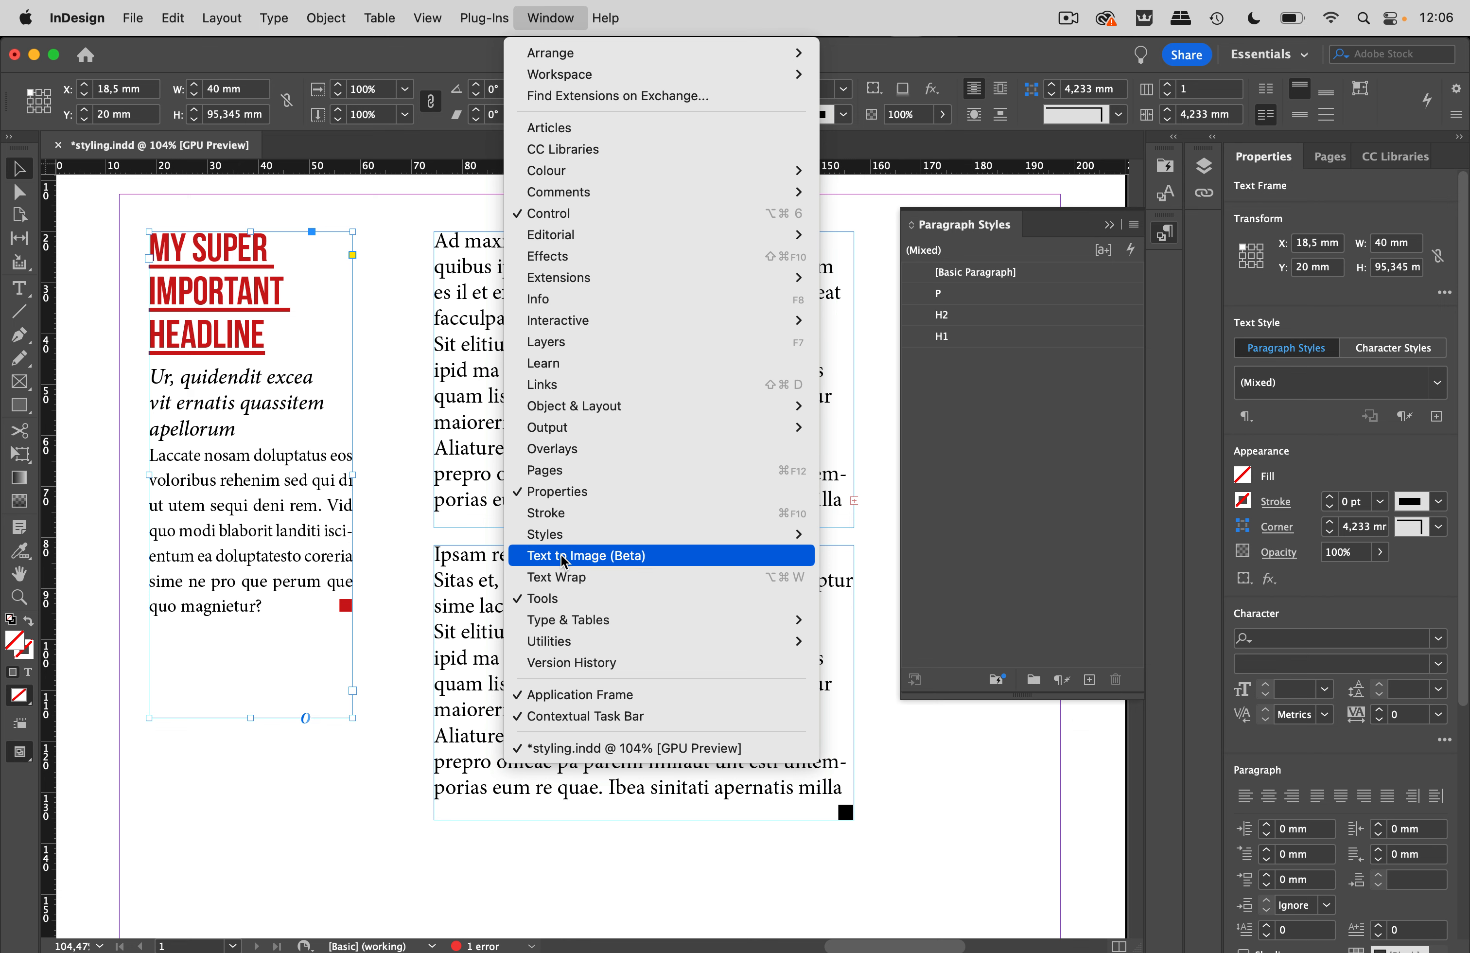
mouse_move(569, 536)
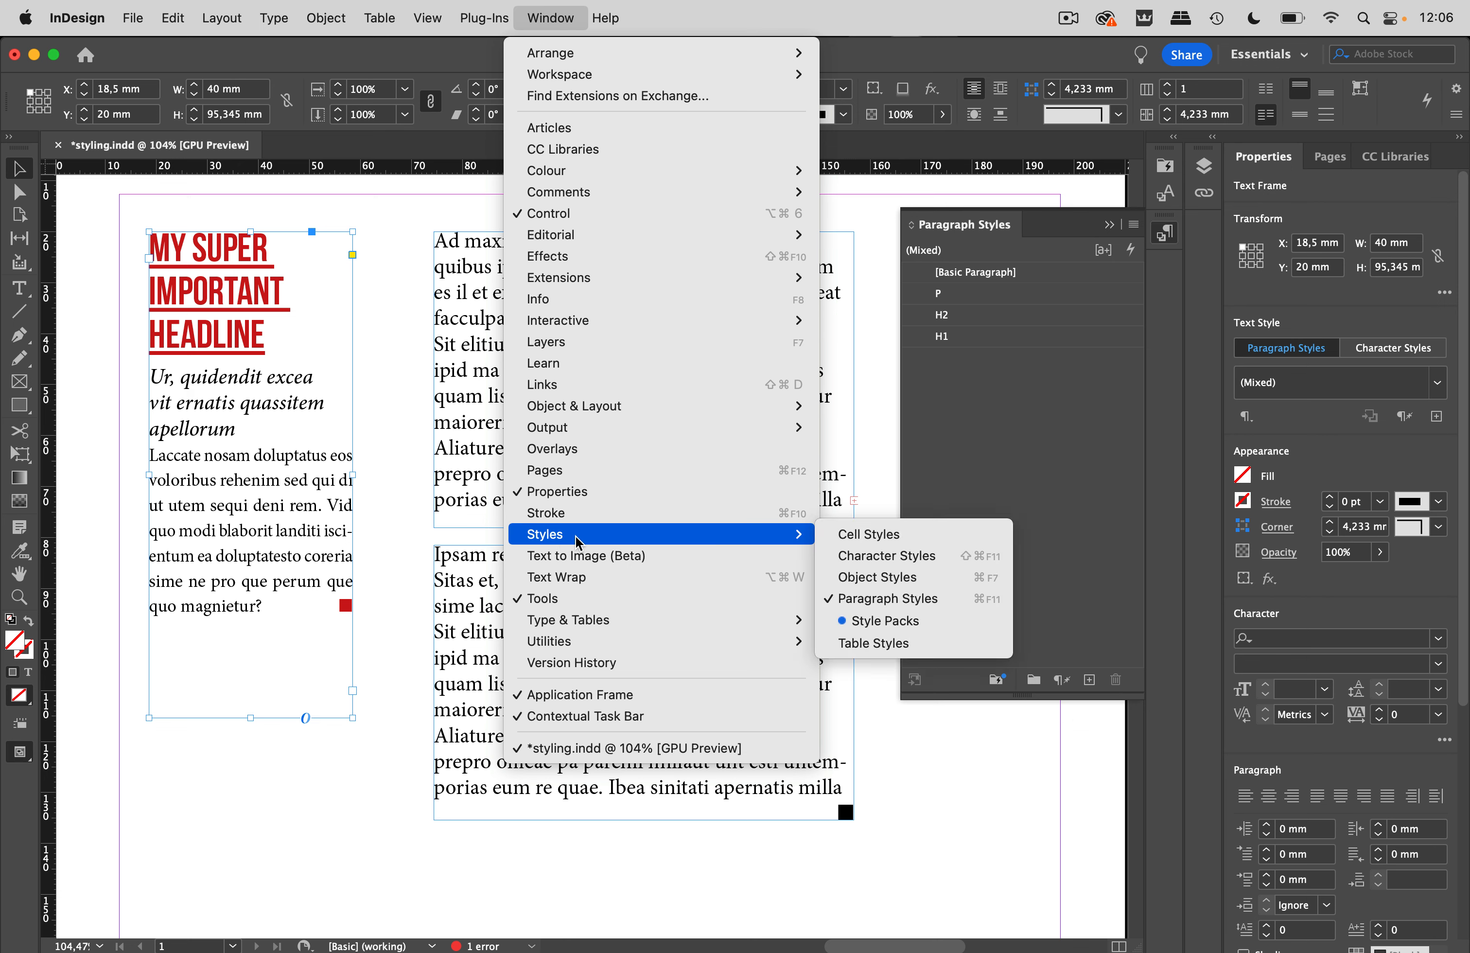
click(890, 576)
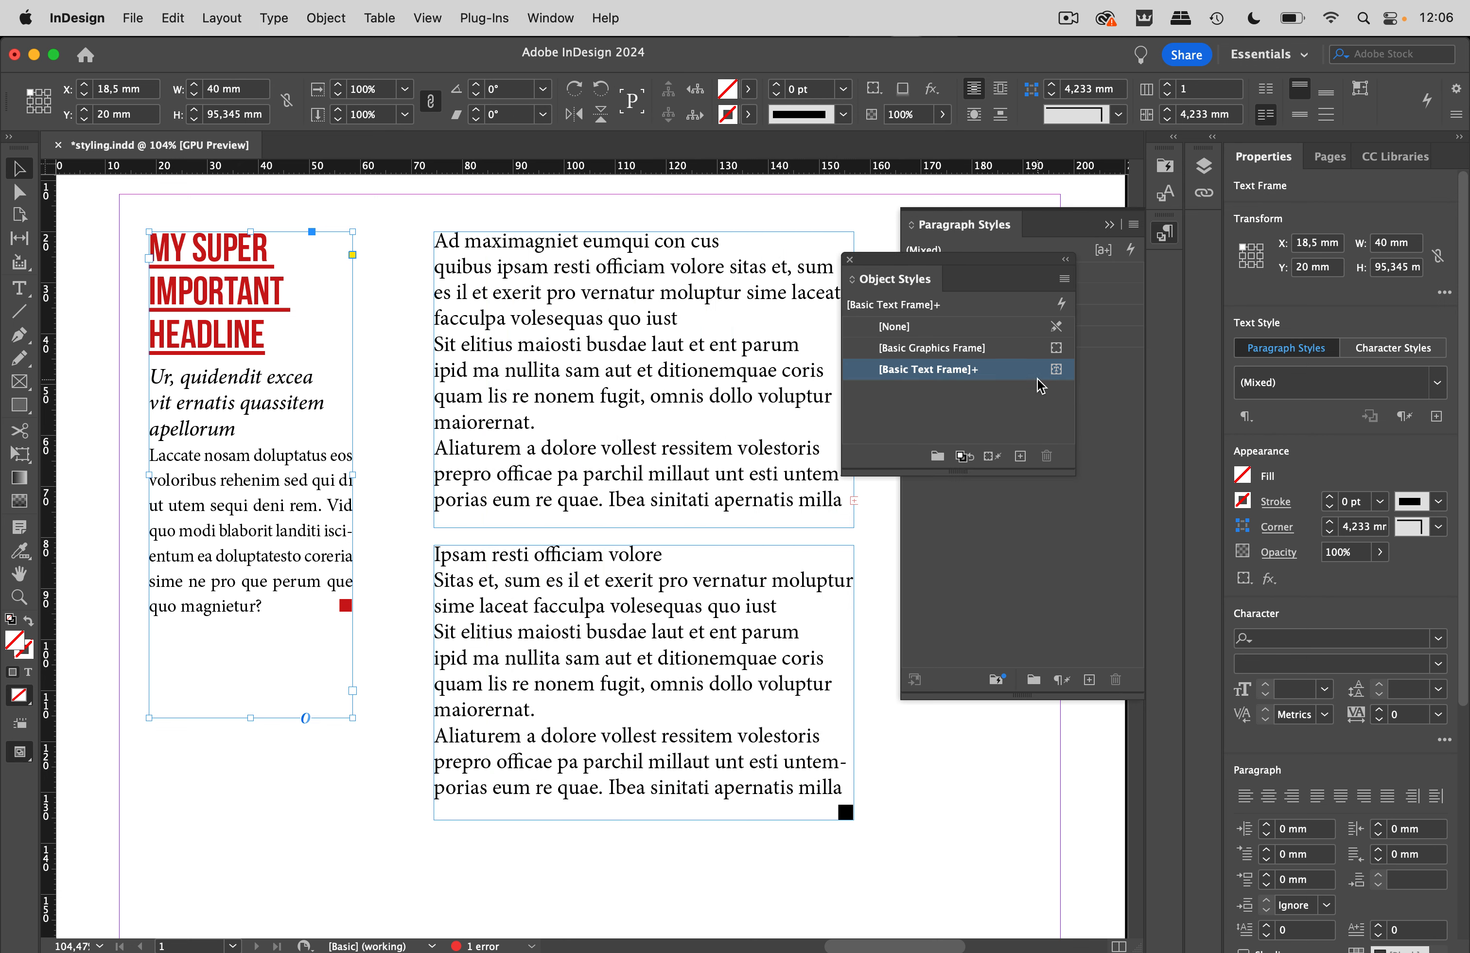
Start a new object style based on the selected text frame and name it "Magazine frame"
click(1064, 278)
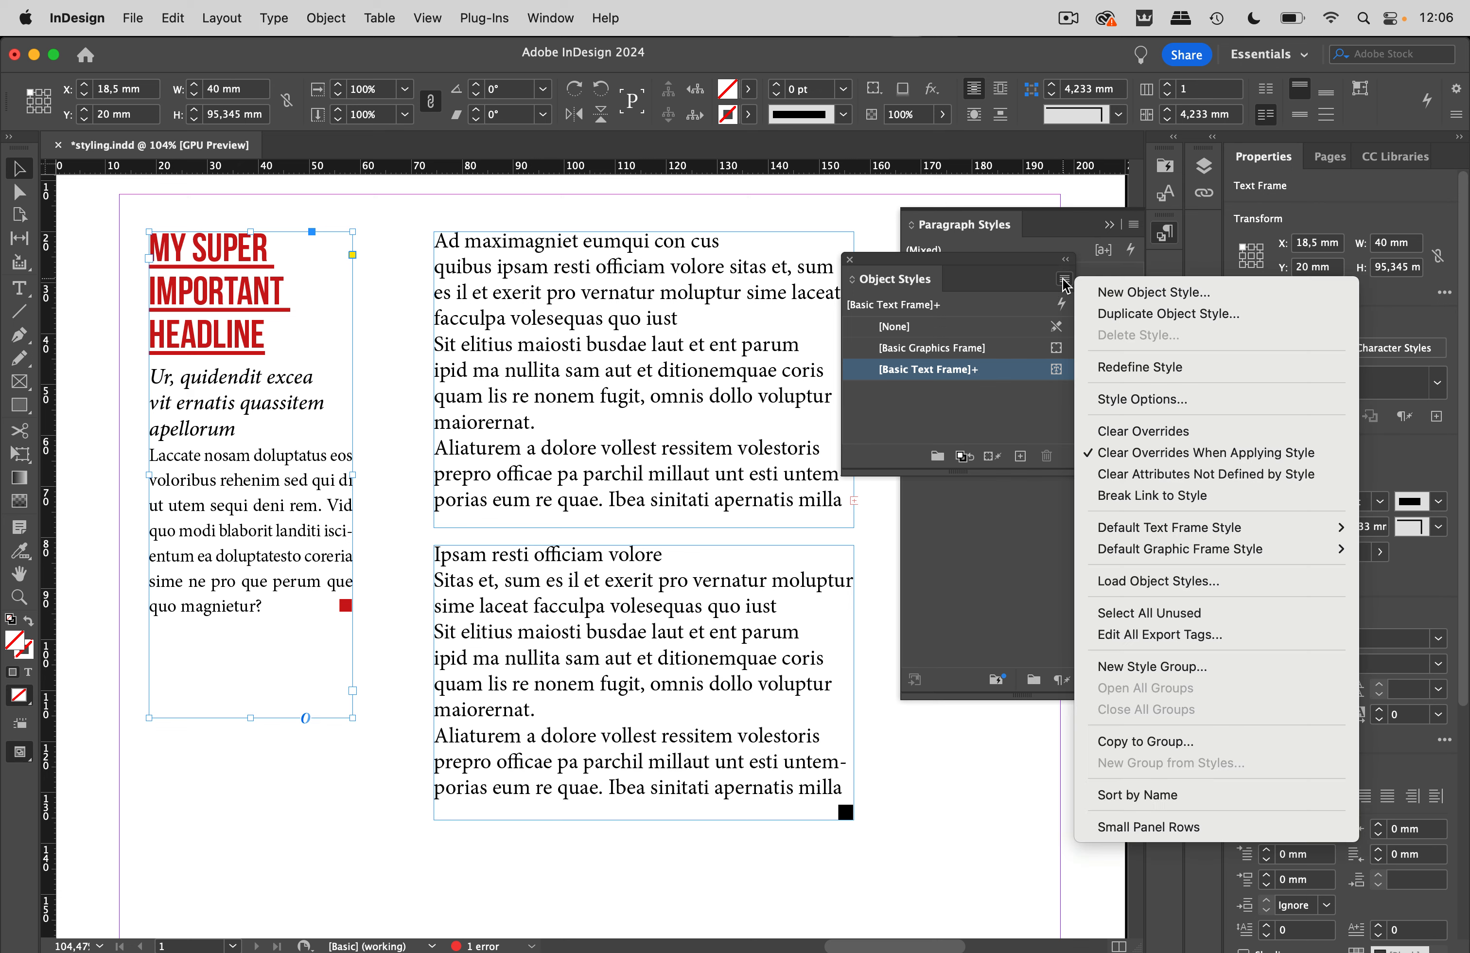
click(1124, 291)
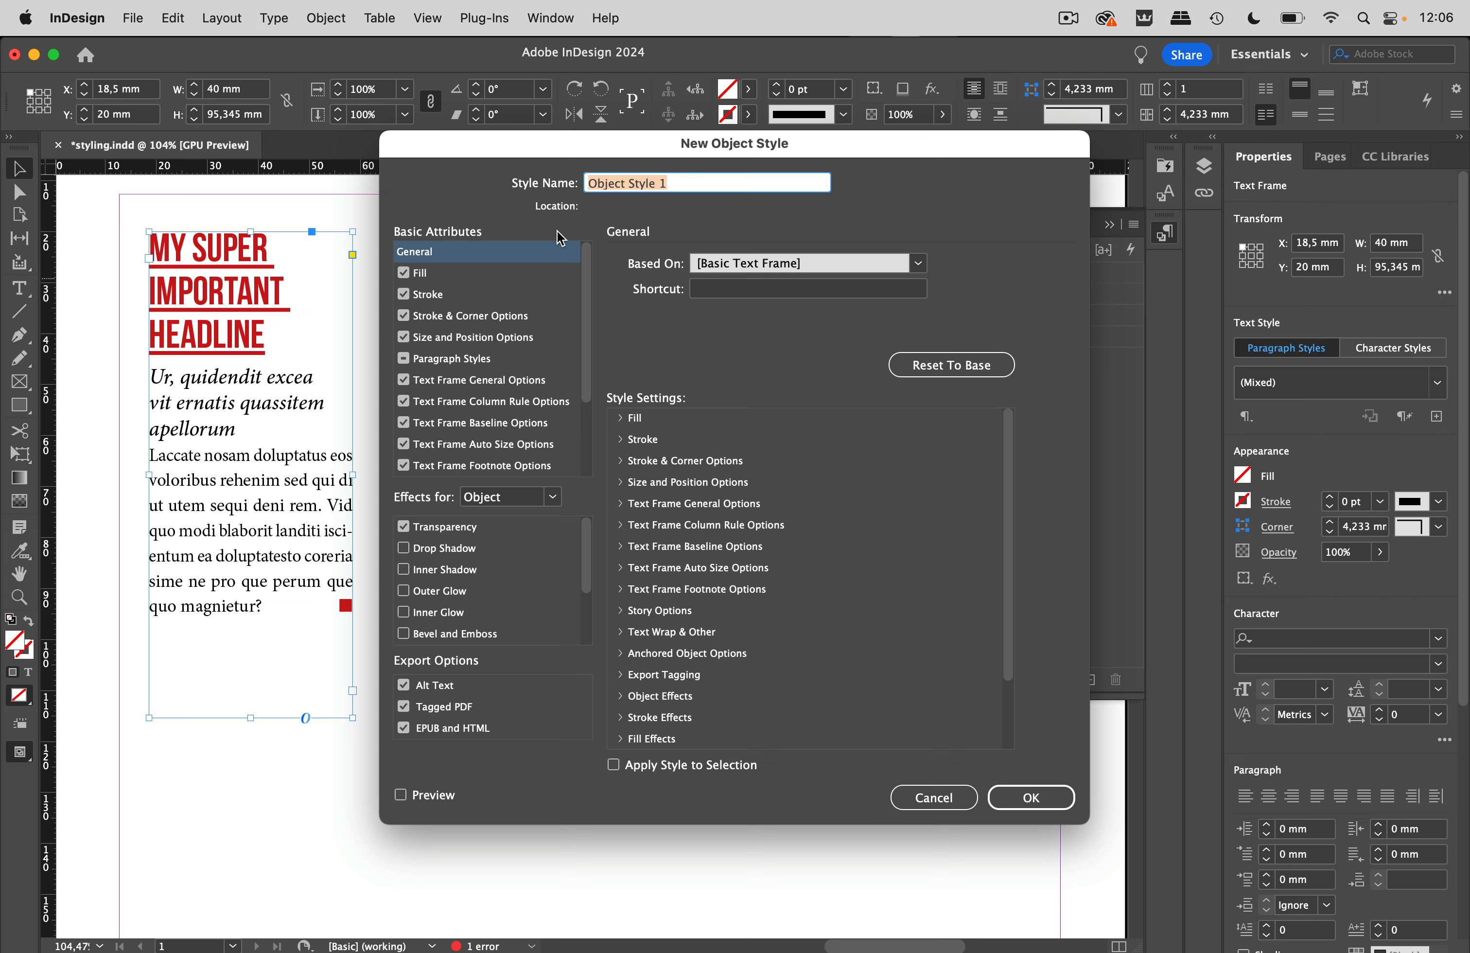
text(Magazin)
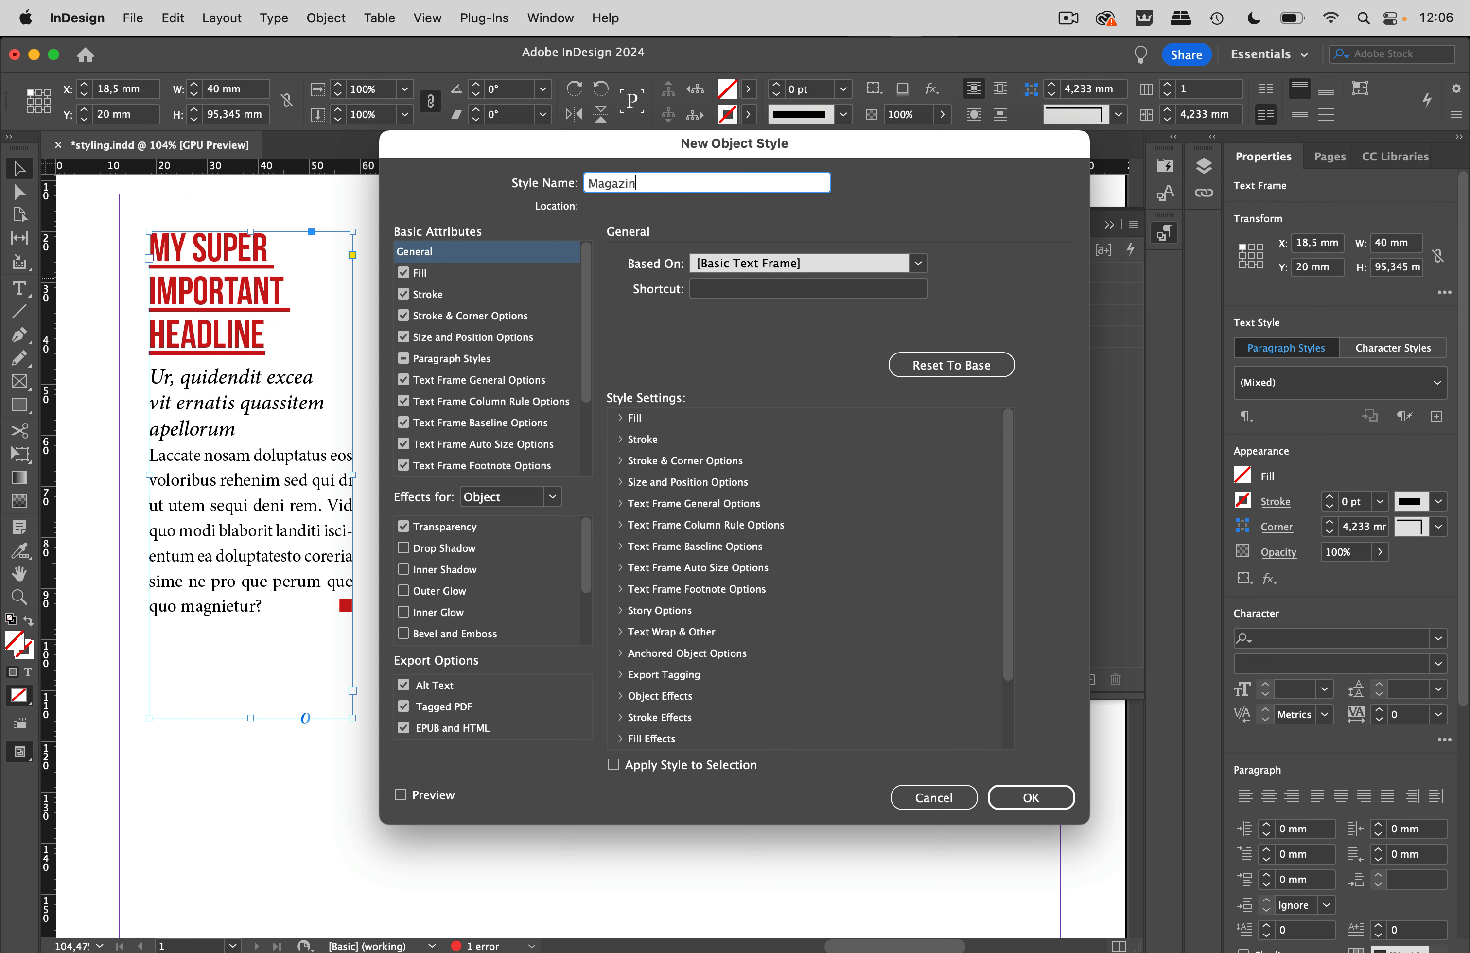
text(e frame)
key(super+a)
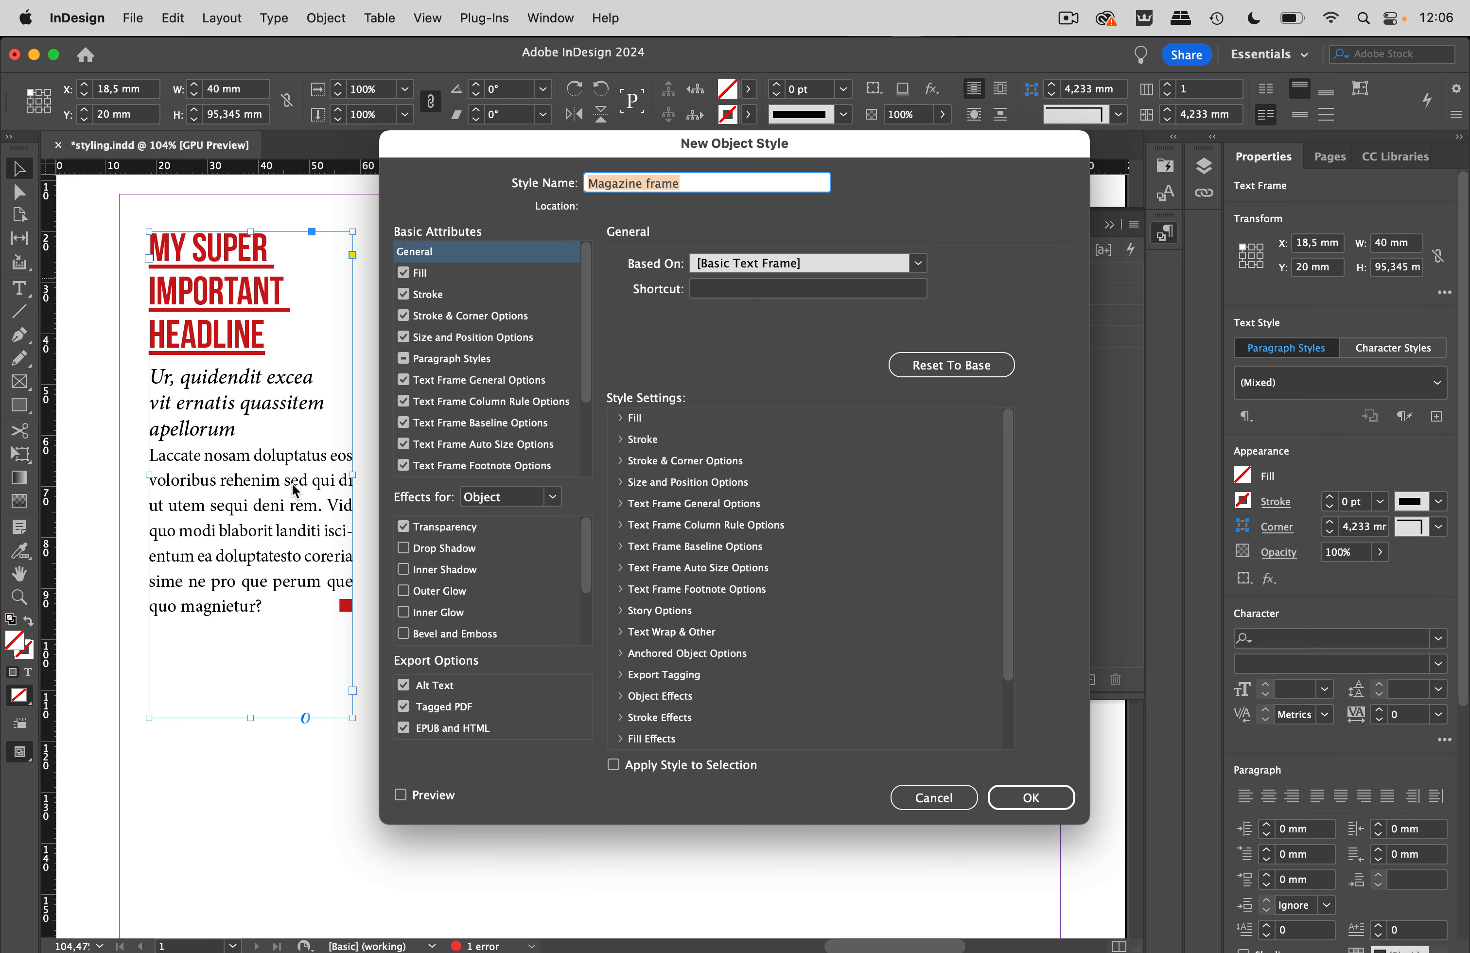
Include the H1 paragraph style with Apply Next Style, set size adjustment to Width Only at 40 mm, and accept the new object style
click(494, 365)
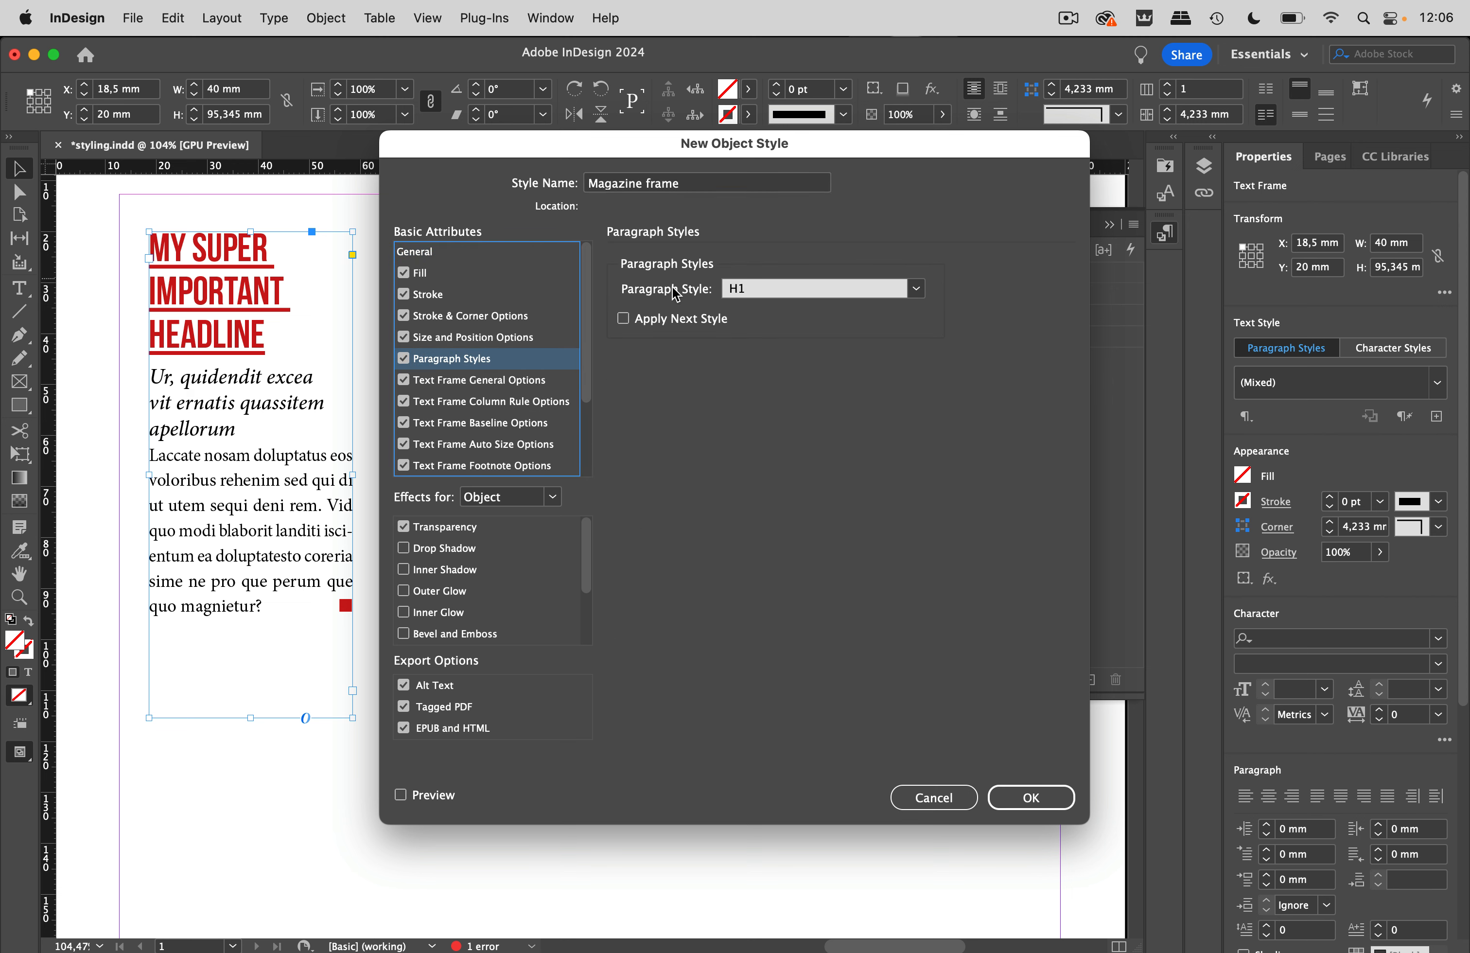
click(623, 320)
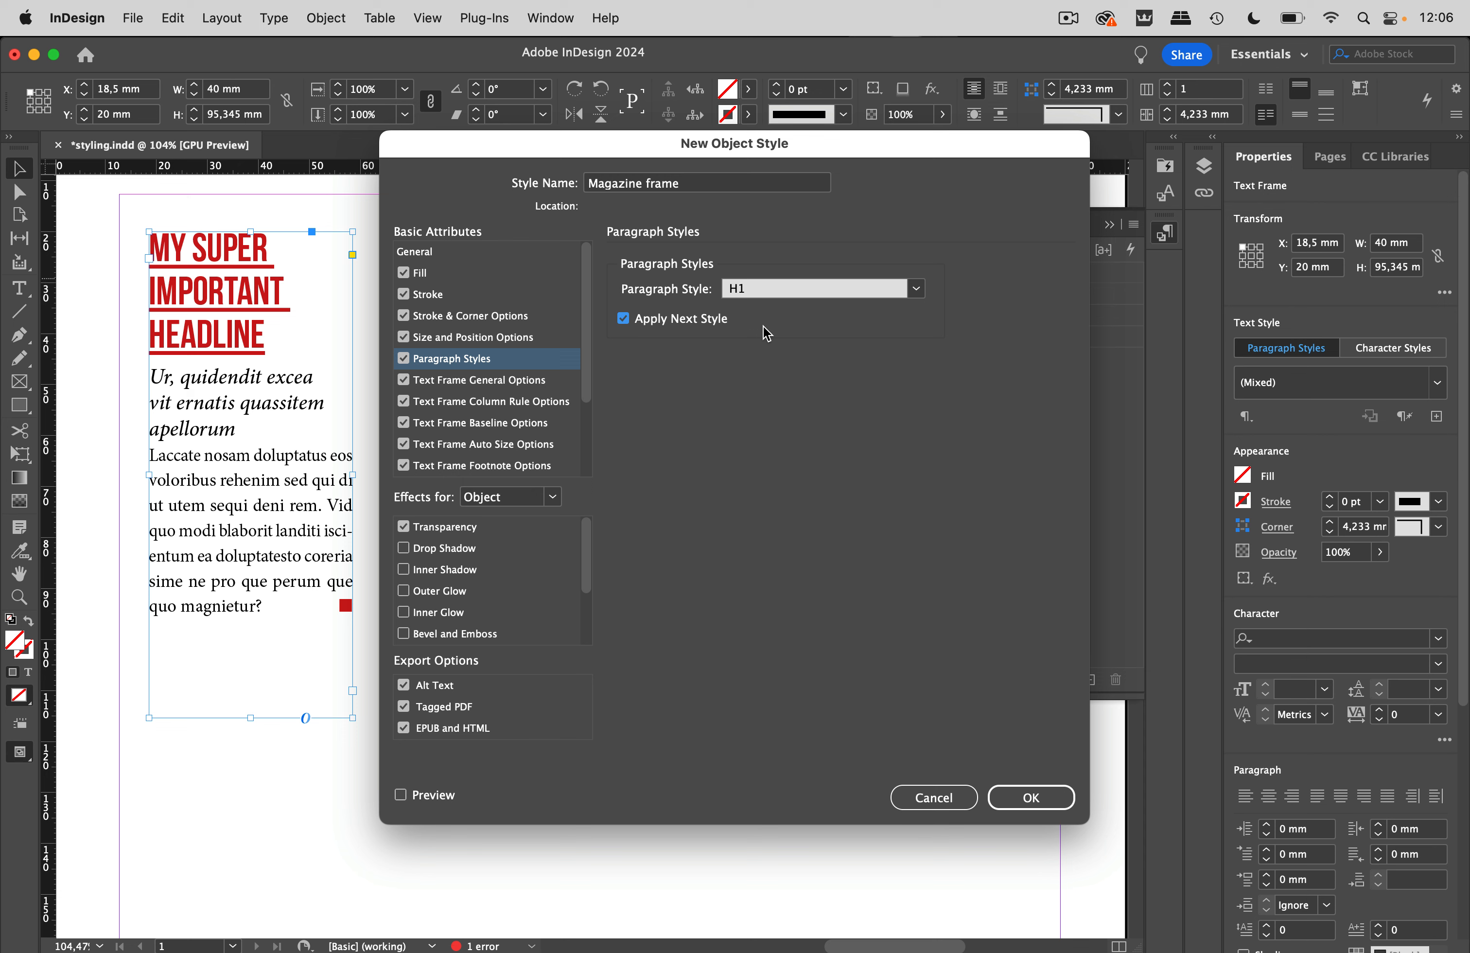
click(532, 338)
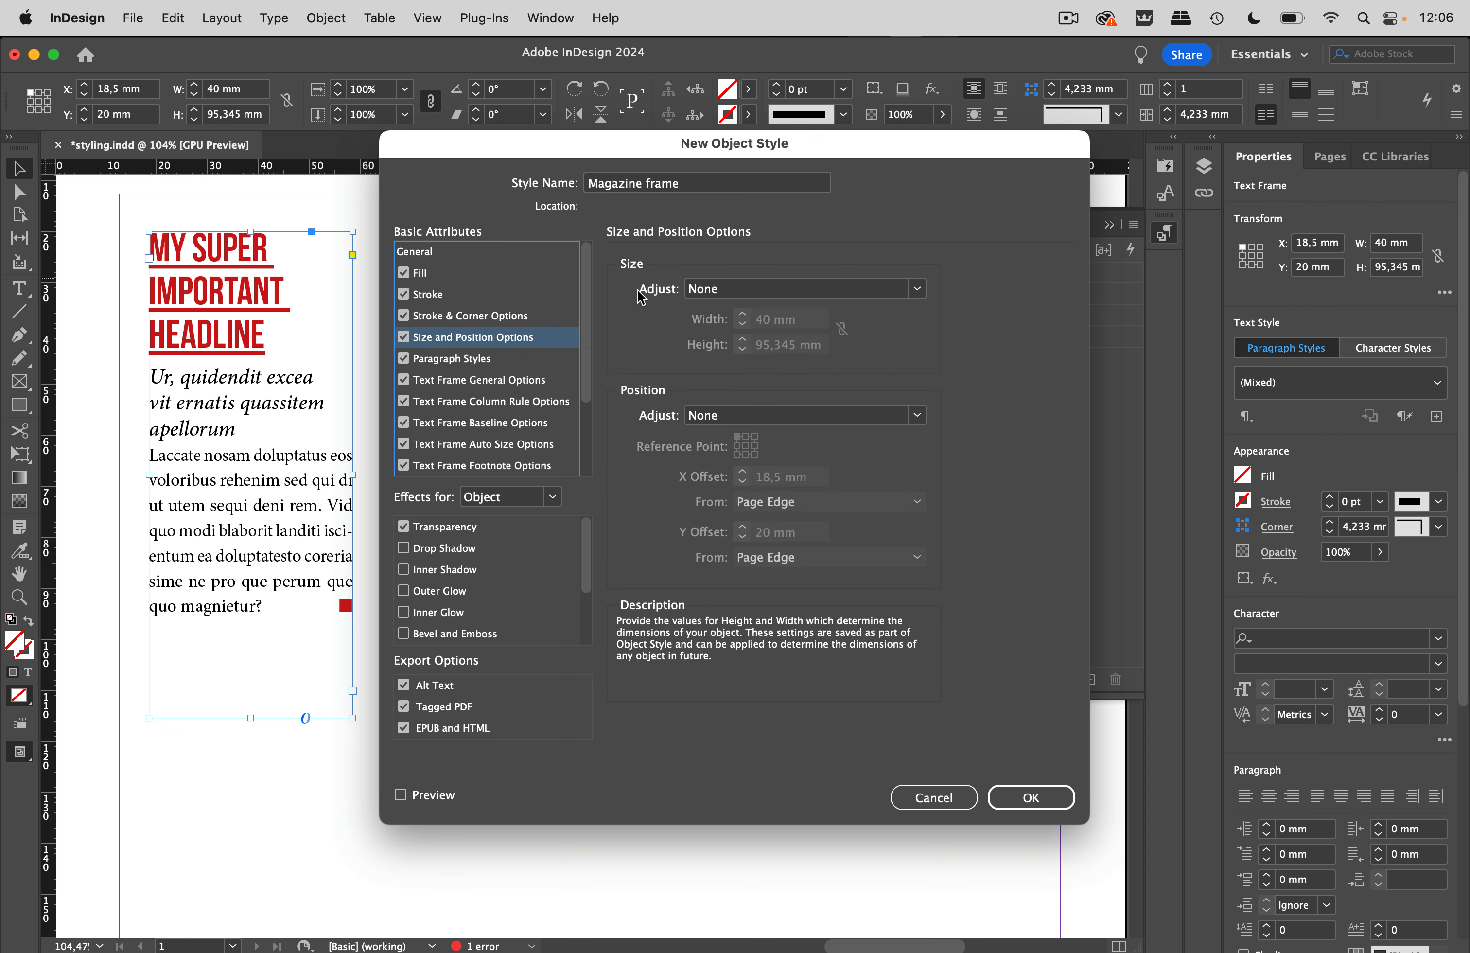
click(766, 291)
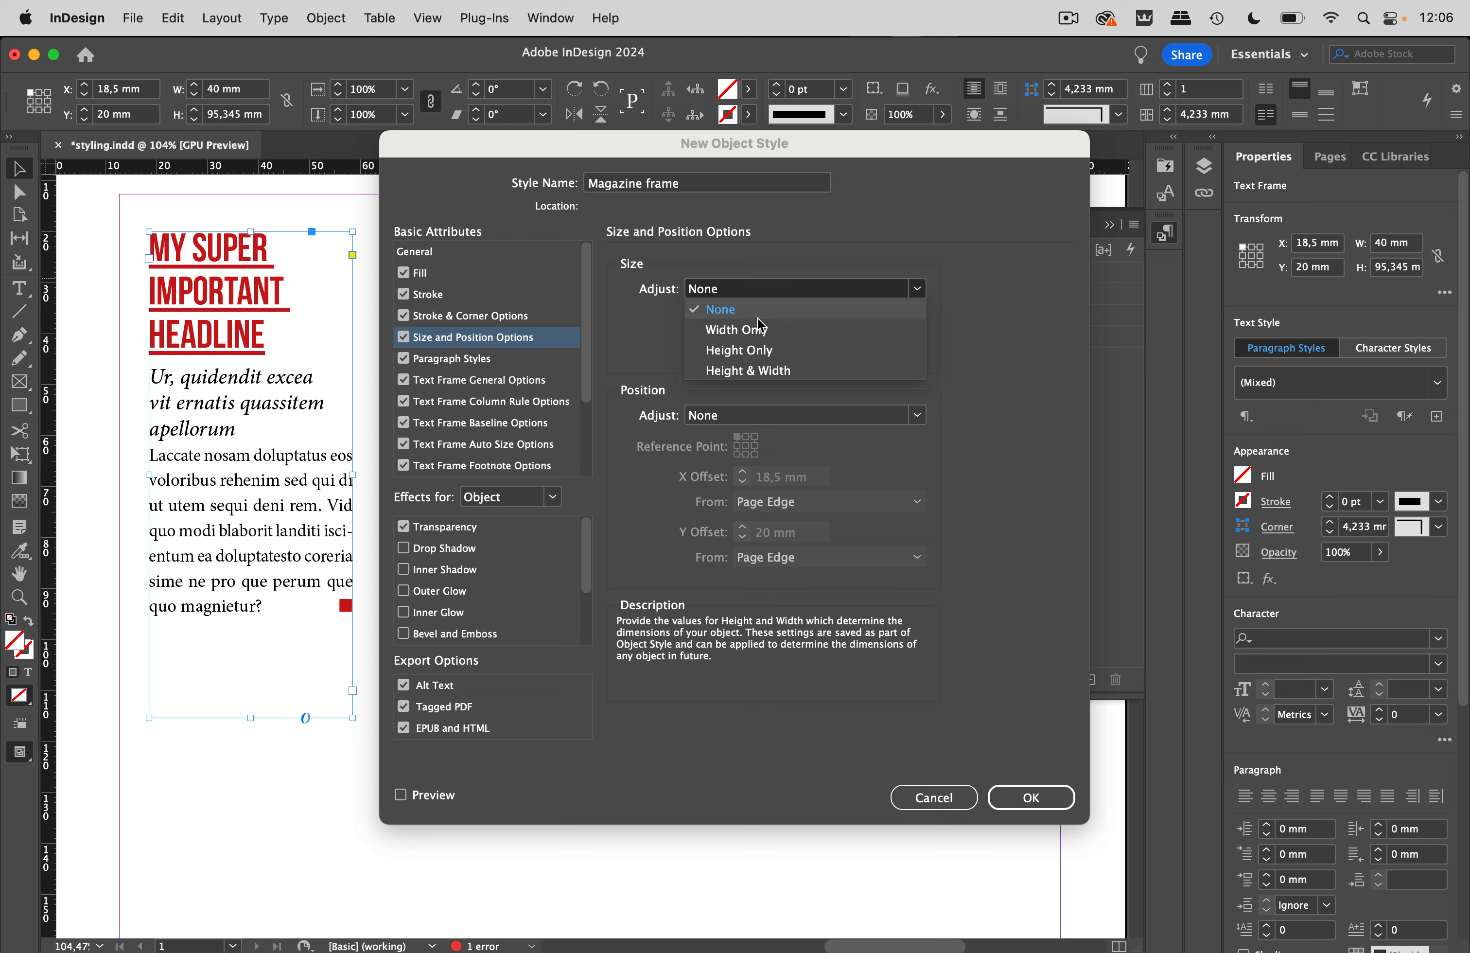
click(764, 331)
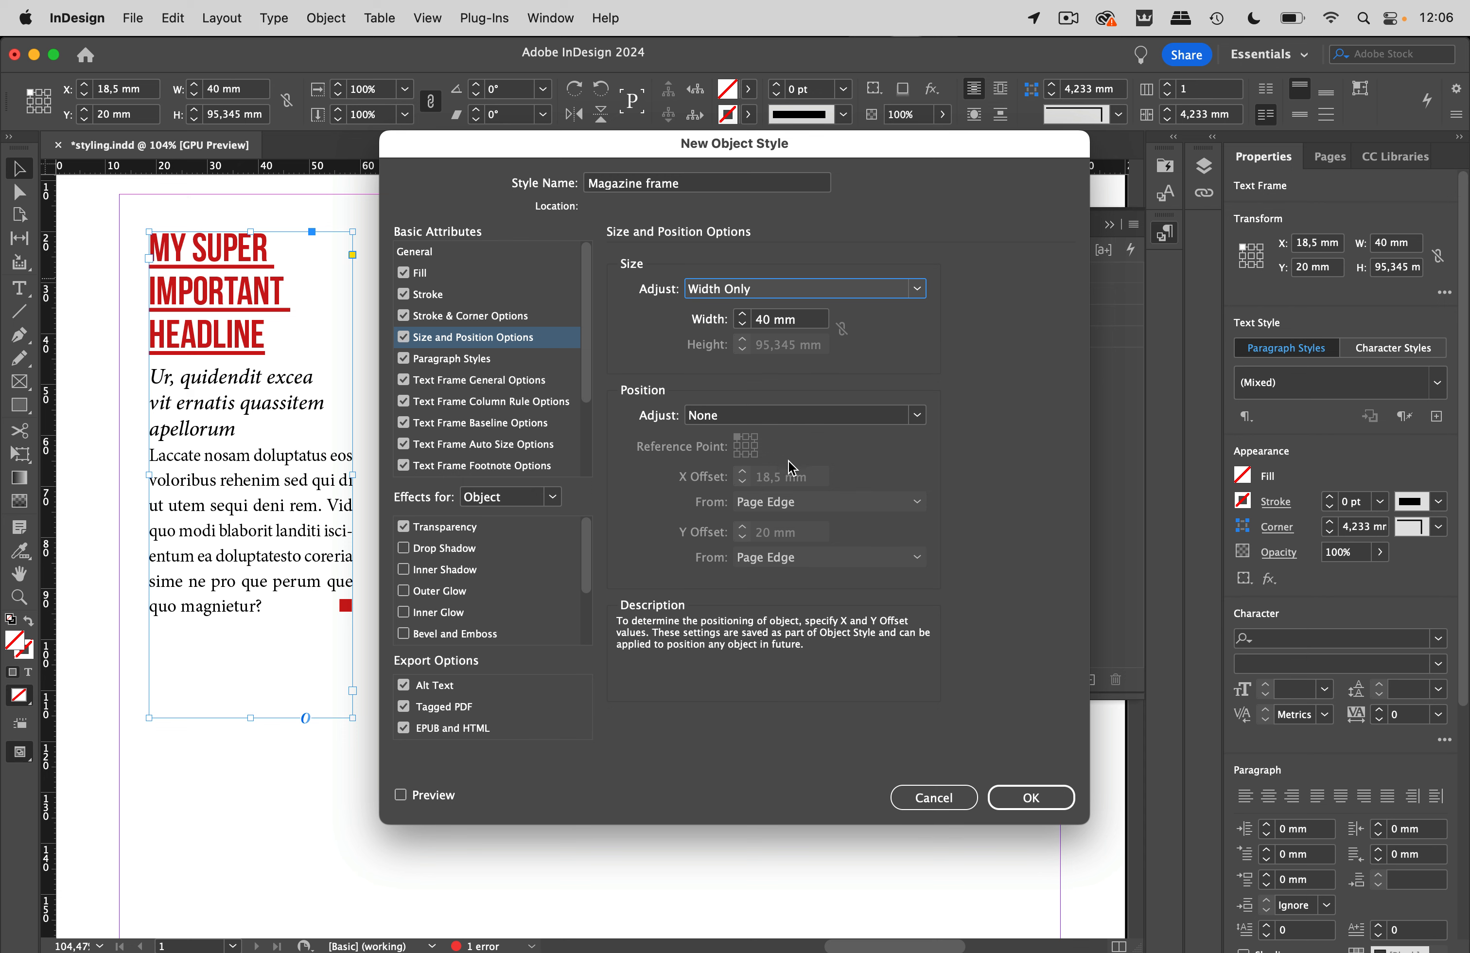
click(1043, 799)
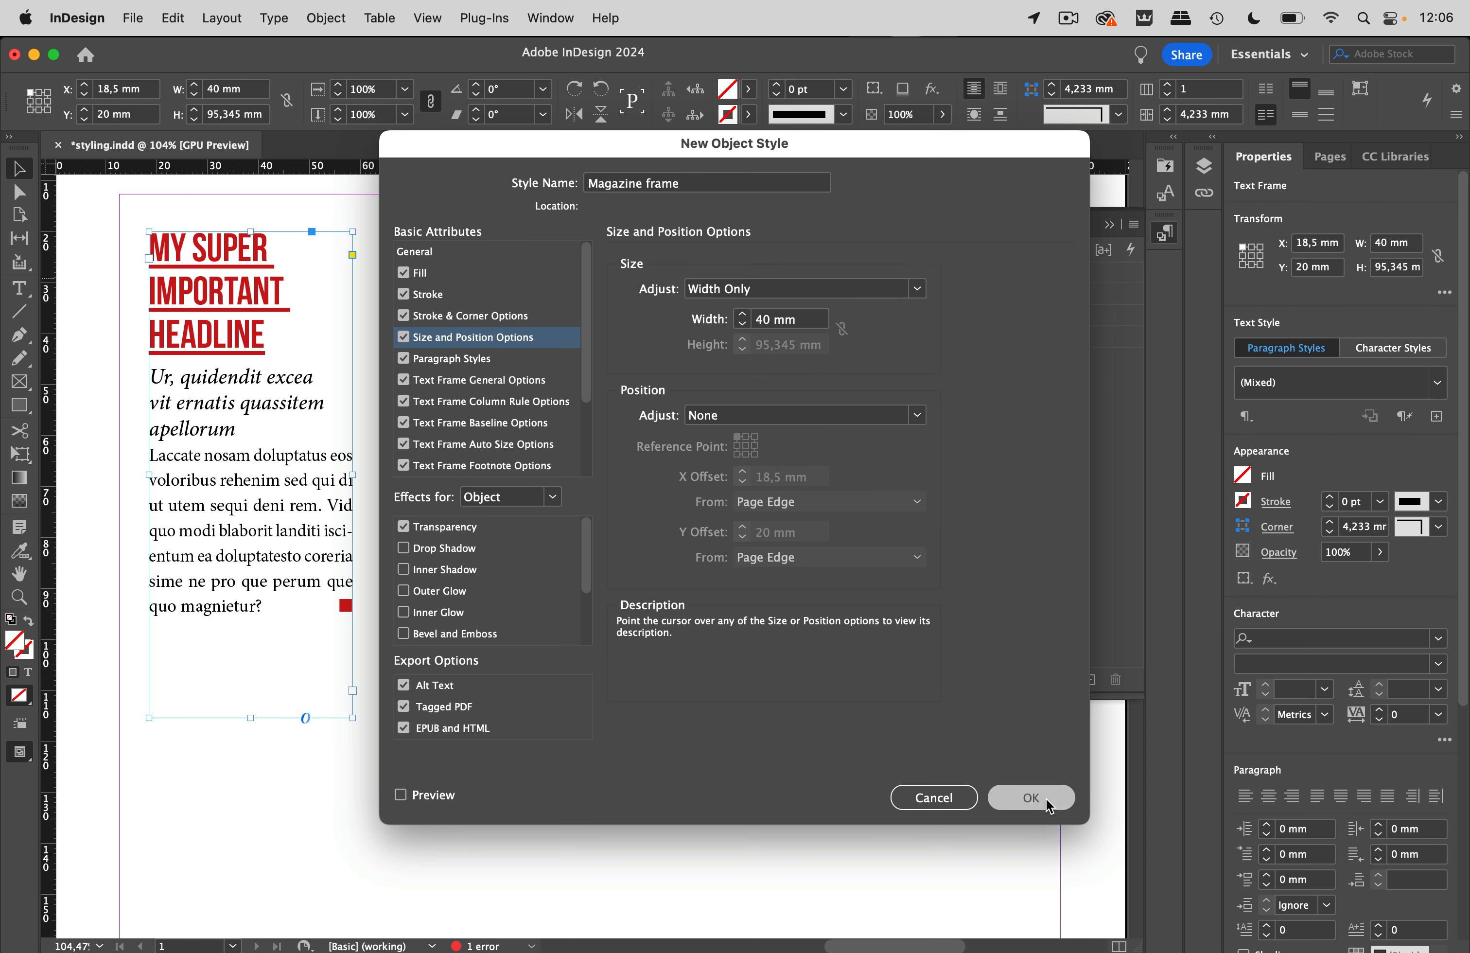
Apply the Magazine frame object style to the upper and lower unformatted text frames
scroll(844, 516, right, 5)
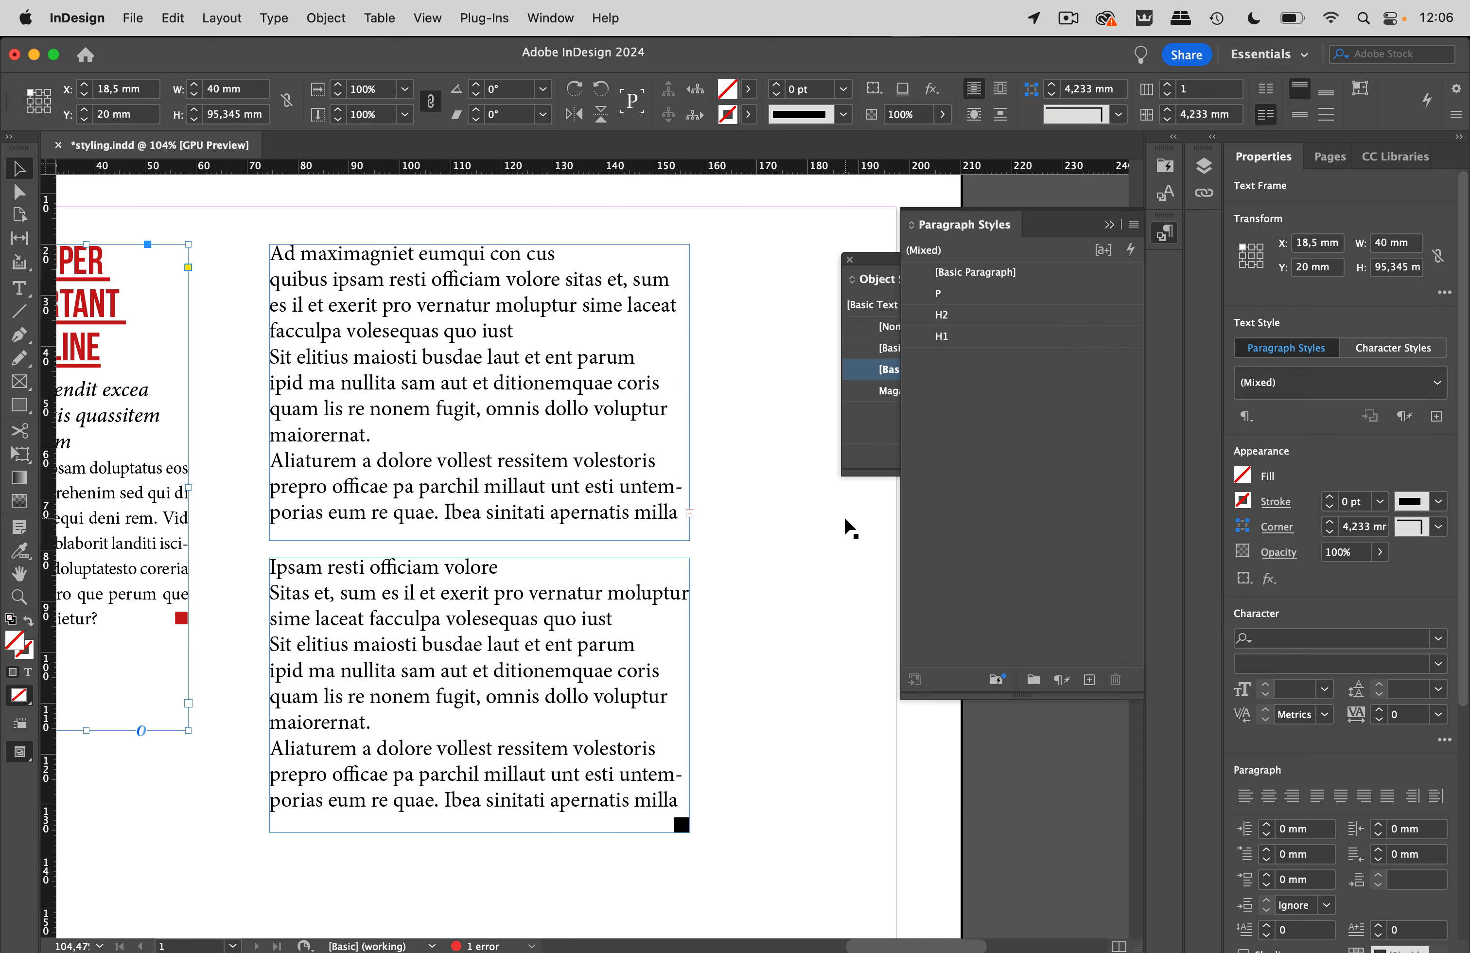
click(519, 350)
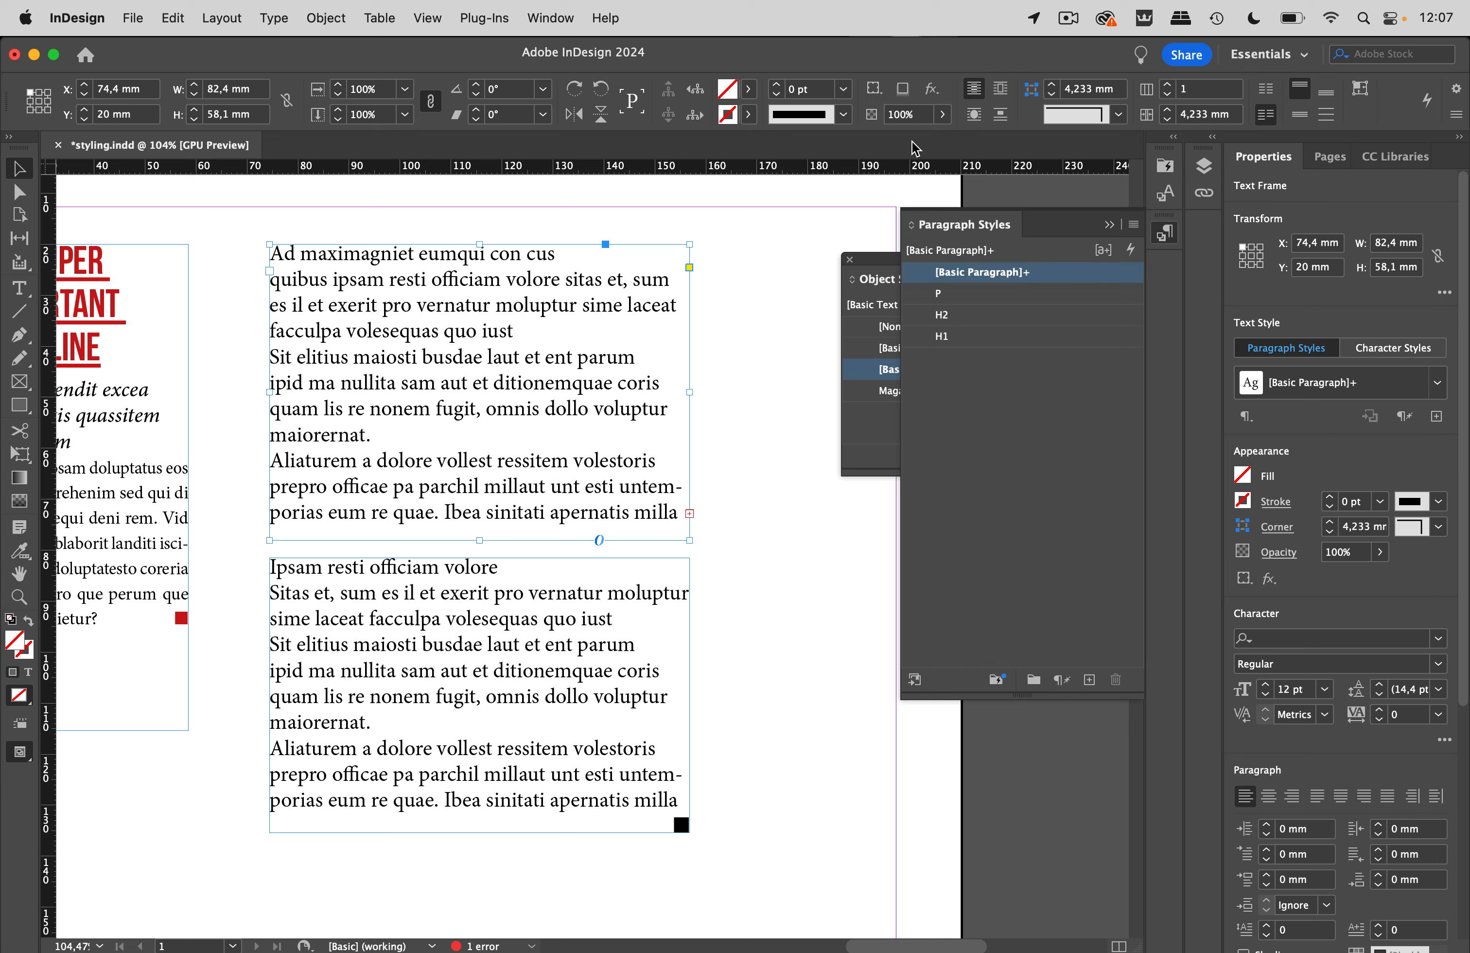
drag(882, 265, 792, 276)
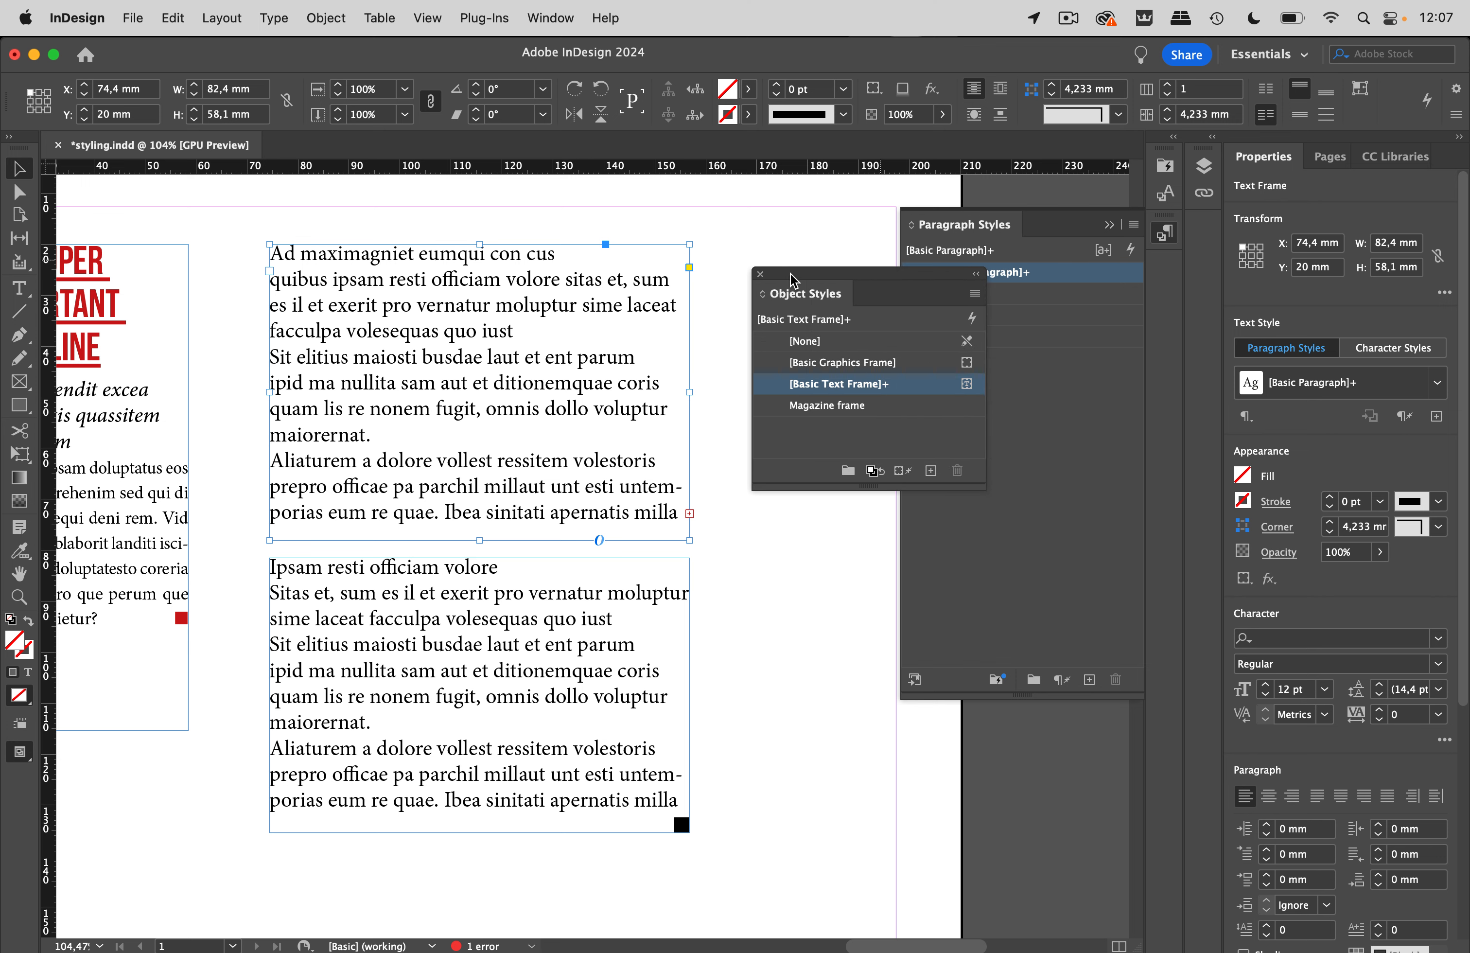
click(880, 408)
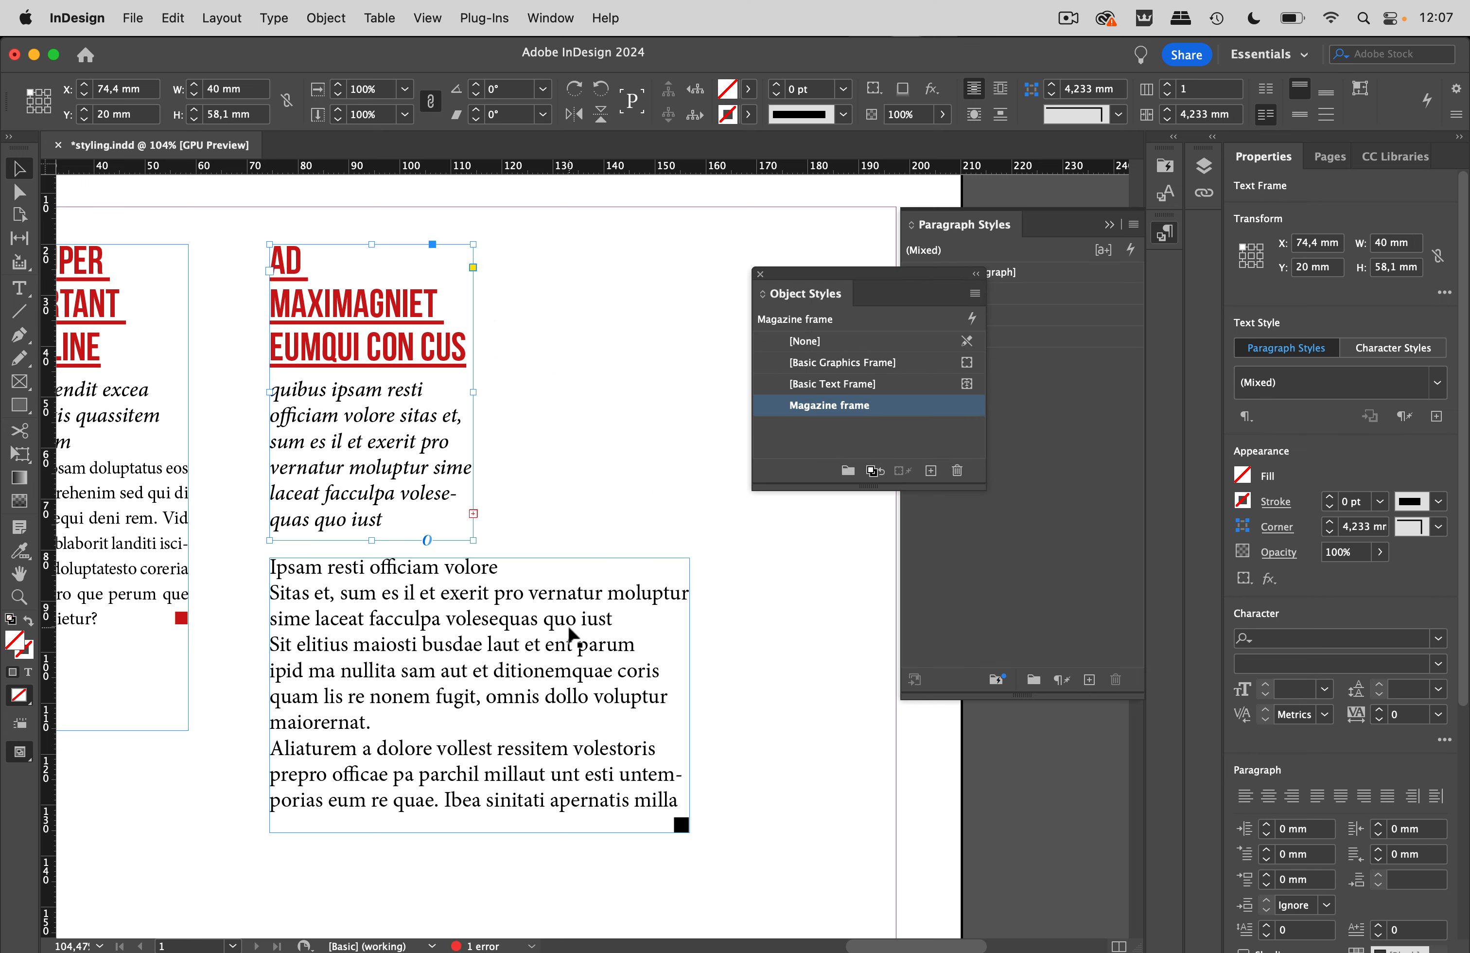
click(576, 631)
click(876, 410)
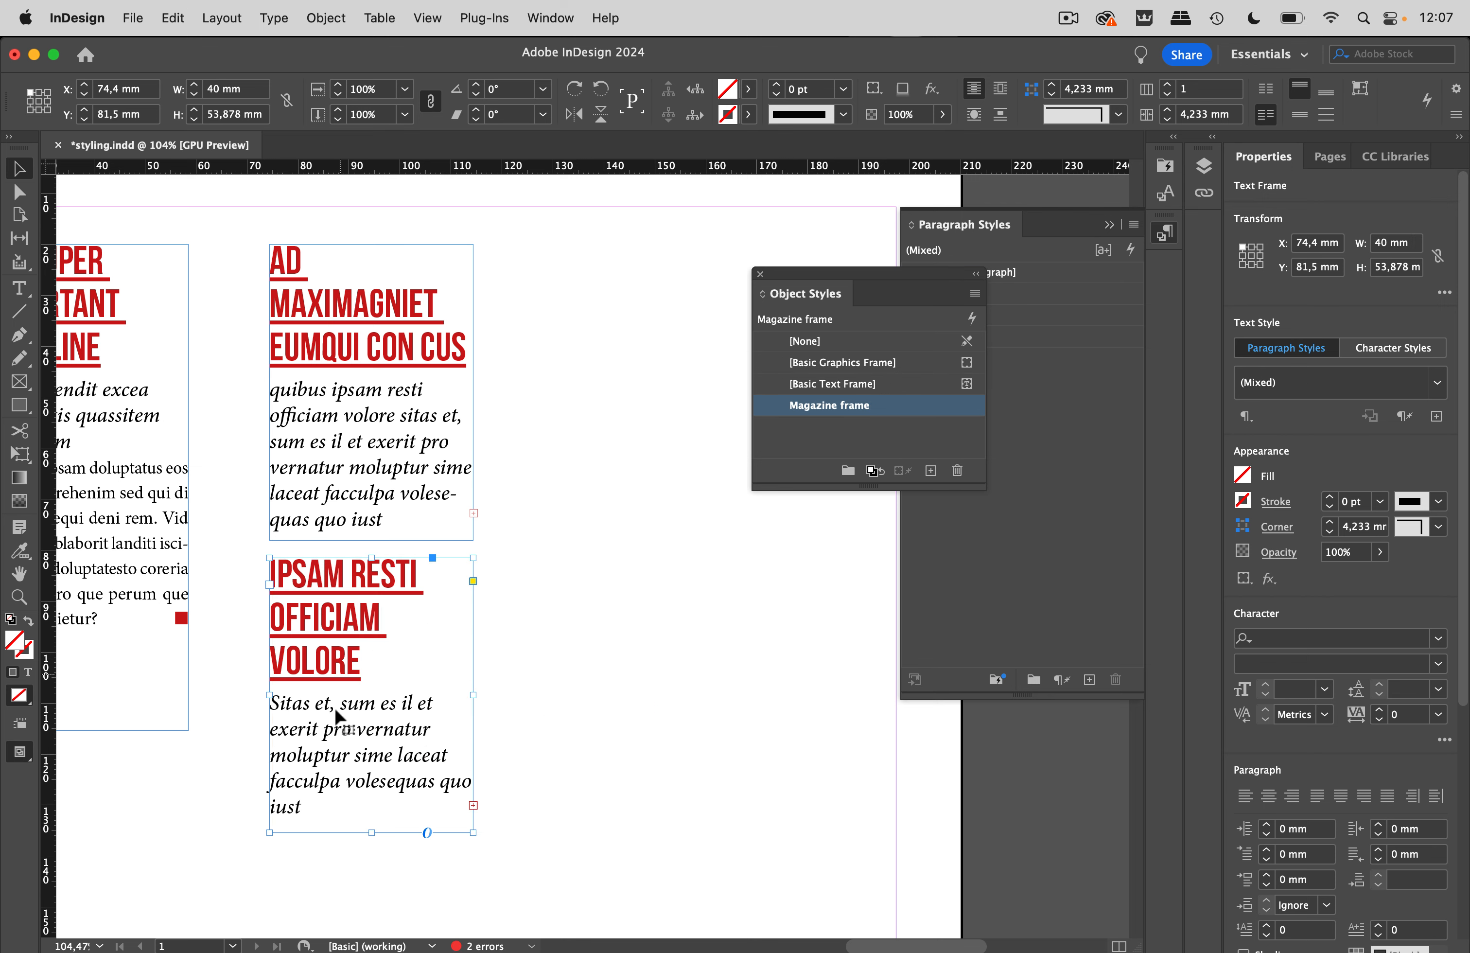
Move the lower styled frame beside the upper one at X 124 mm, Y 20 mm, and fit both frames to their content
drag(334, 706, 589, 411)
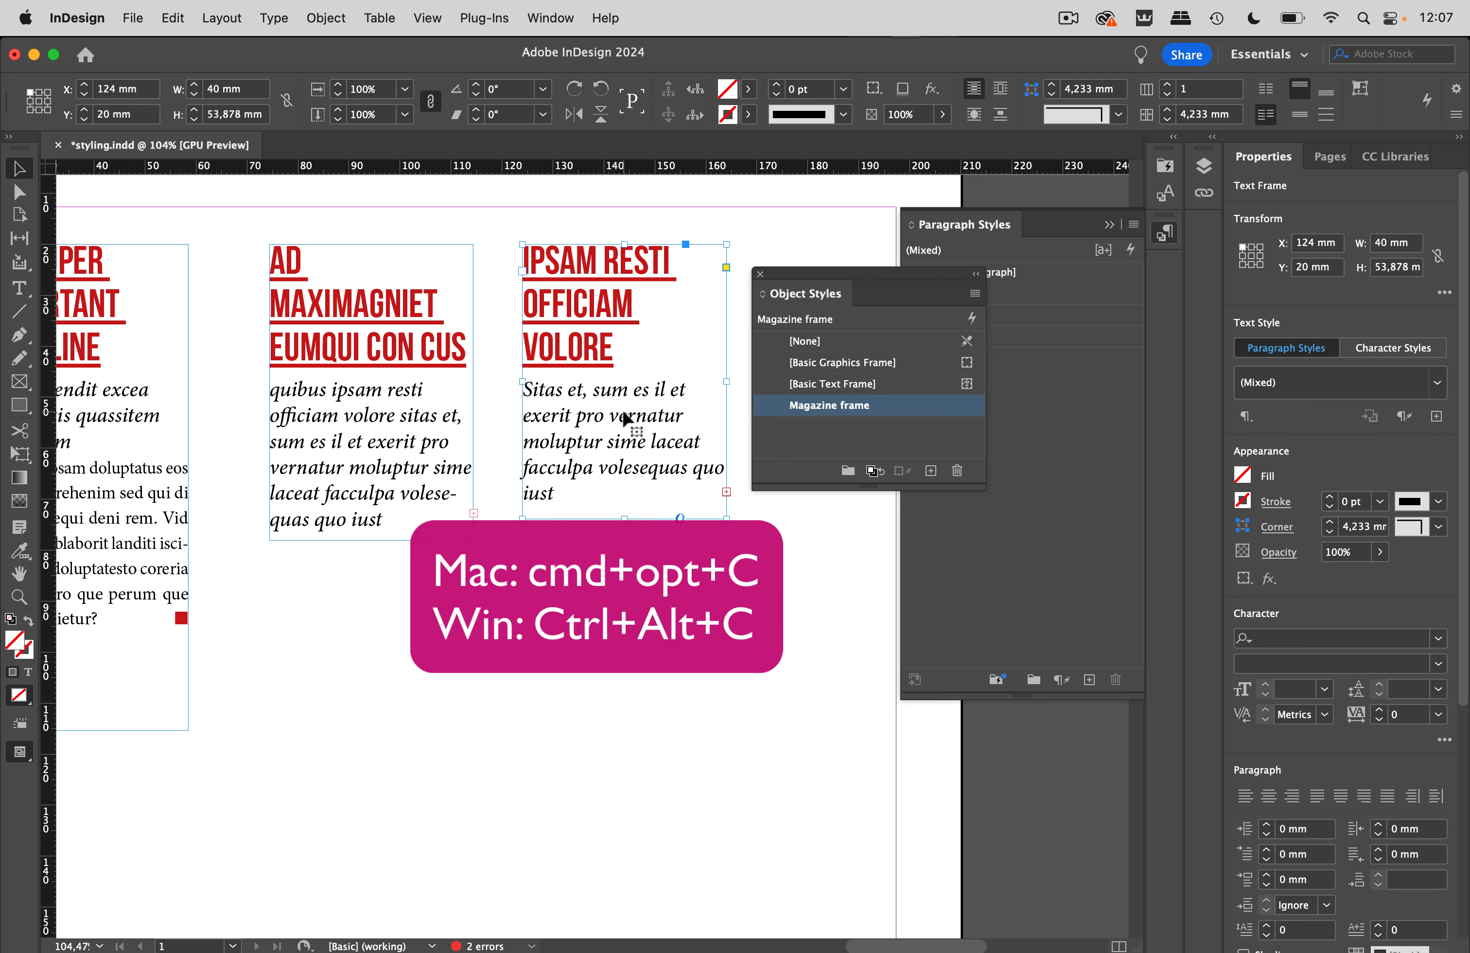
key(super+alt+c)
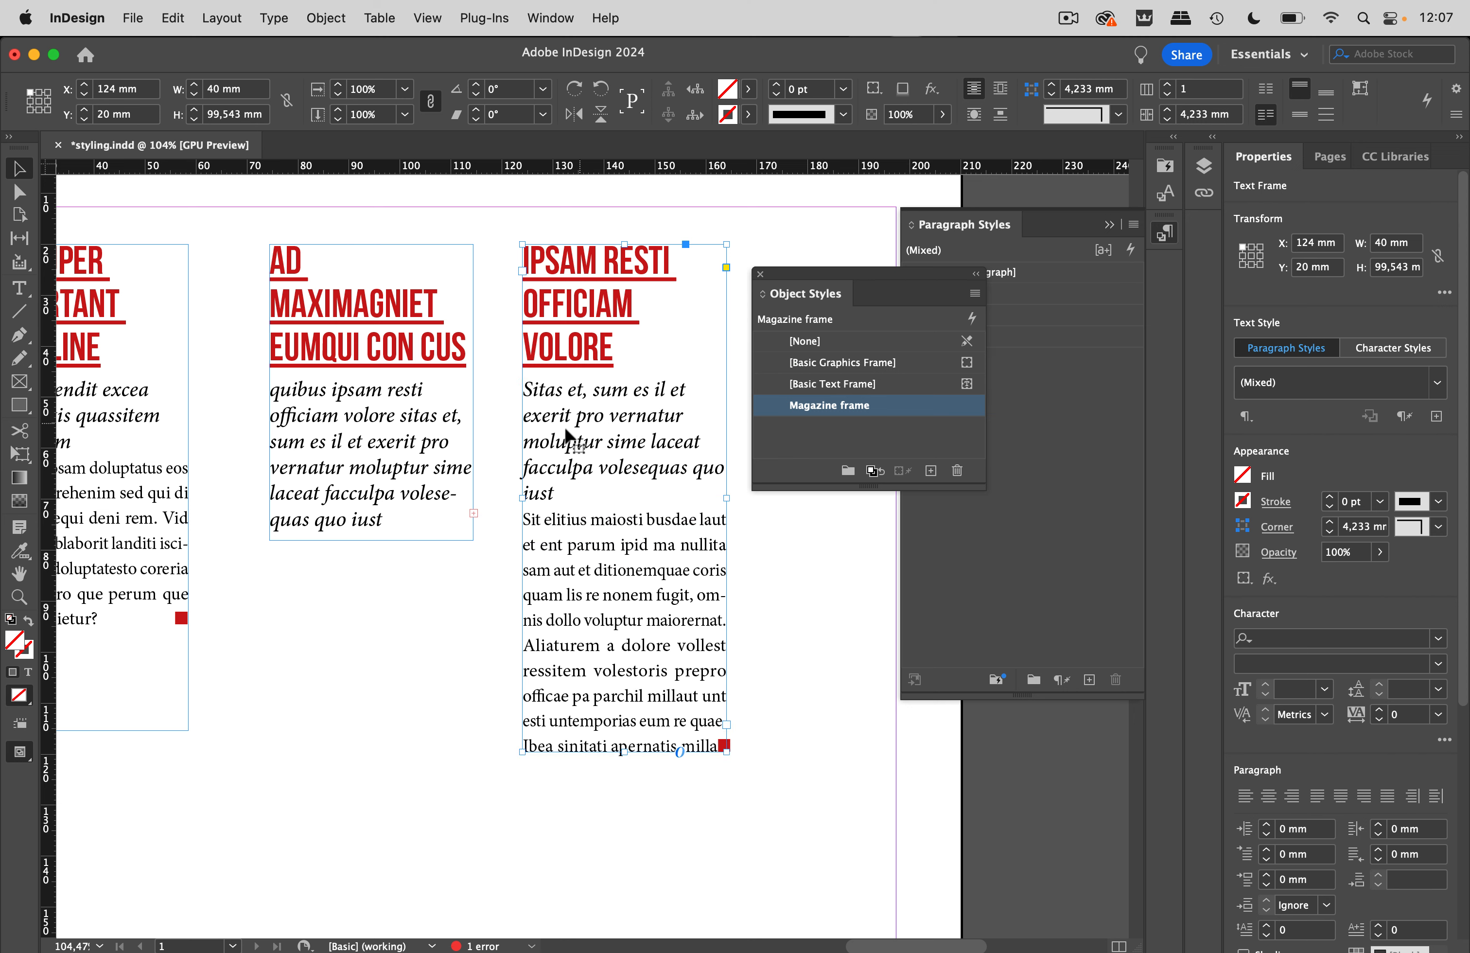
click(433, 470)
key(super+alt+c)
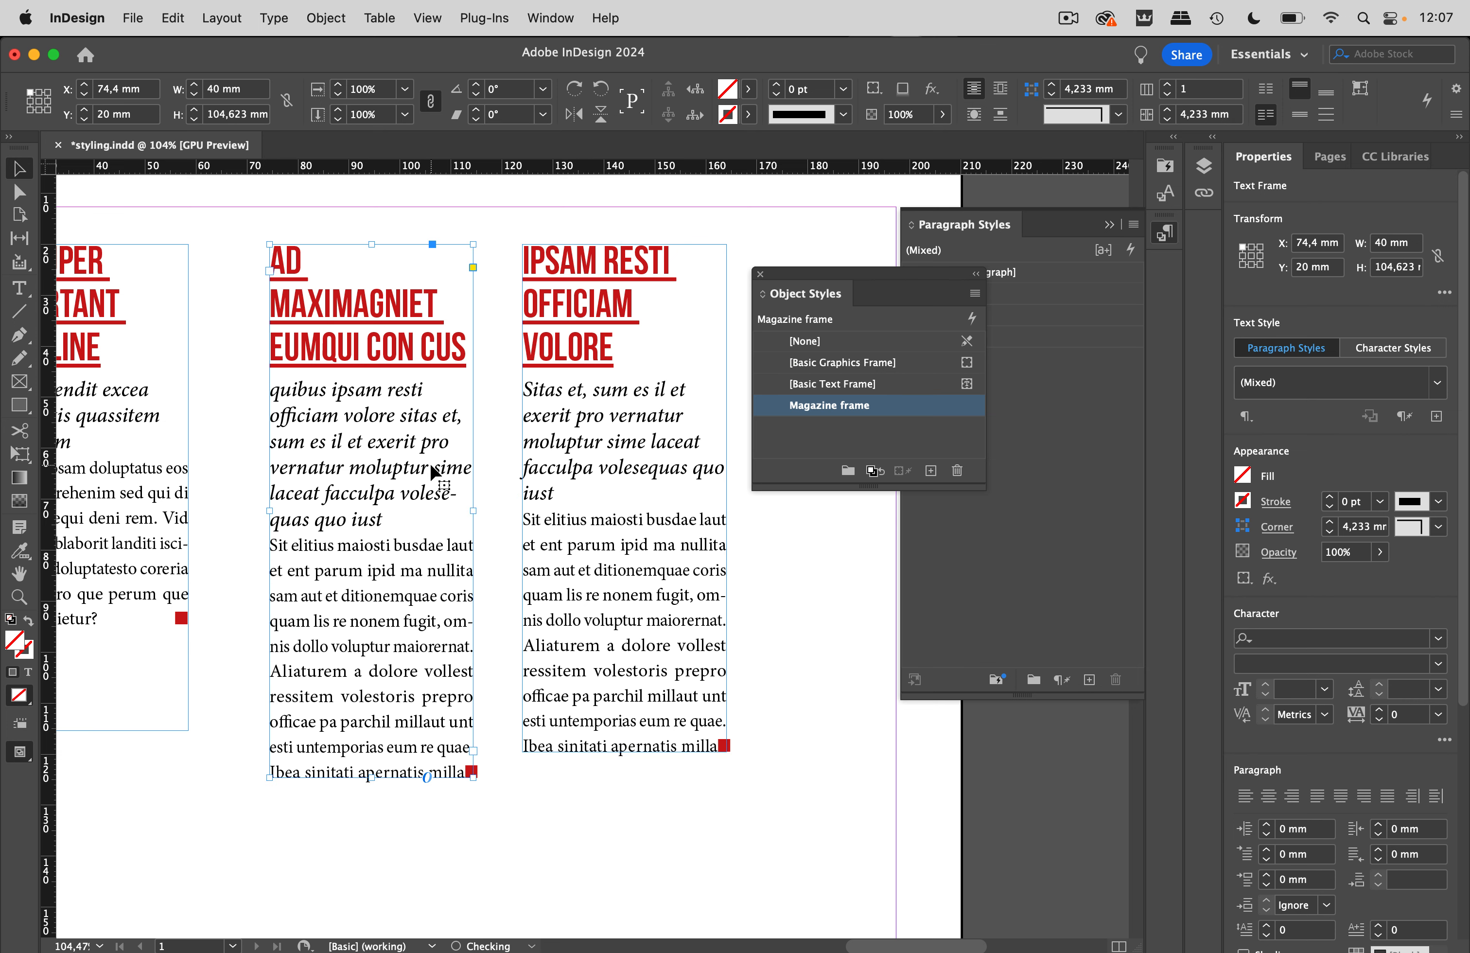